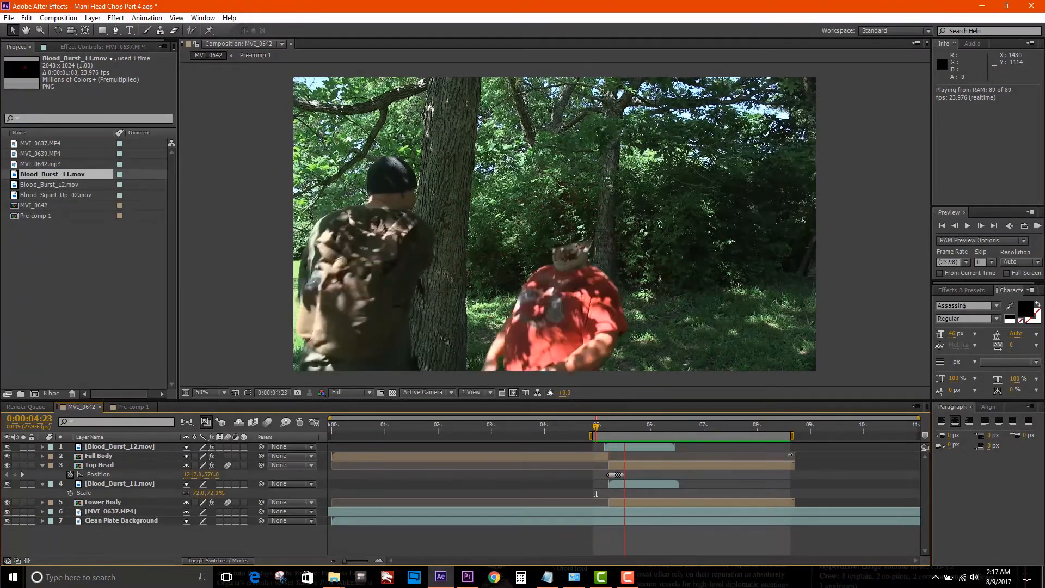
pyautogui.press('space')
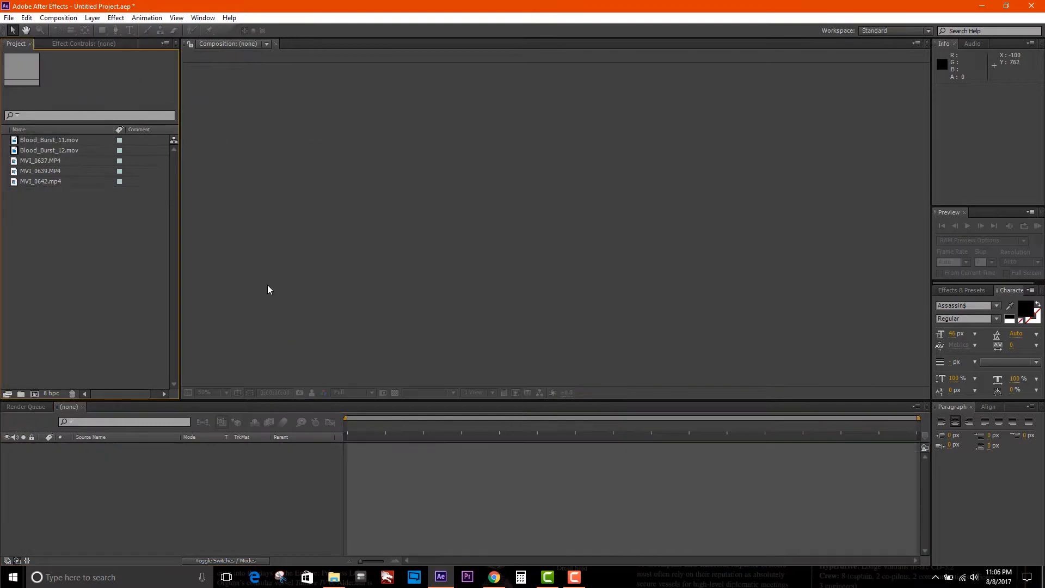
# Create a new composition from the MVI_0642.mp4 green-screen footage.
pyautogui.click(57, 184)
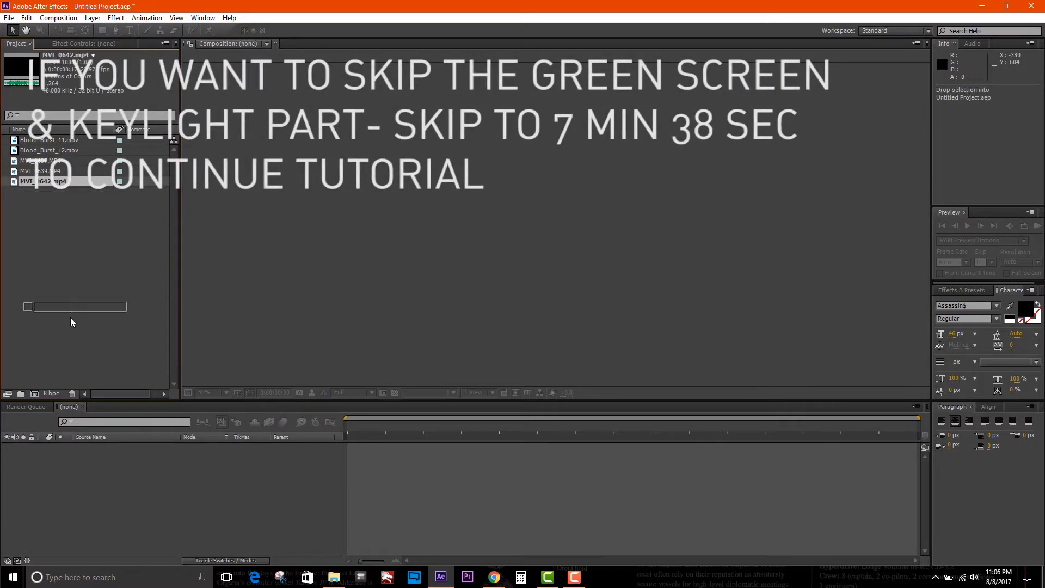
pyautogui.click(35, 394)
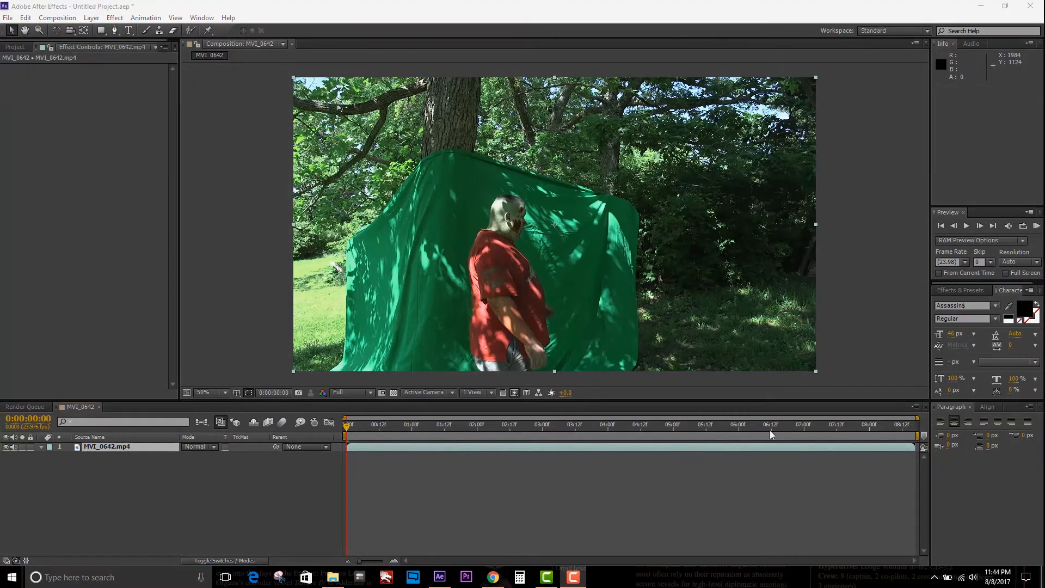
# Draw a closed 14-point Pen tool mask on the MVI_0642.mp4 layer around the man, staying inside the green cloth and extending below the frame.
pyautogui.click(113, 31)
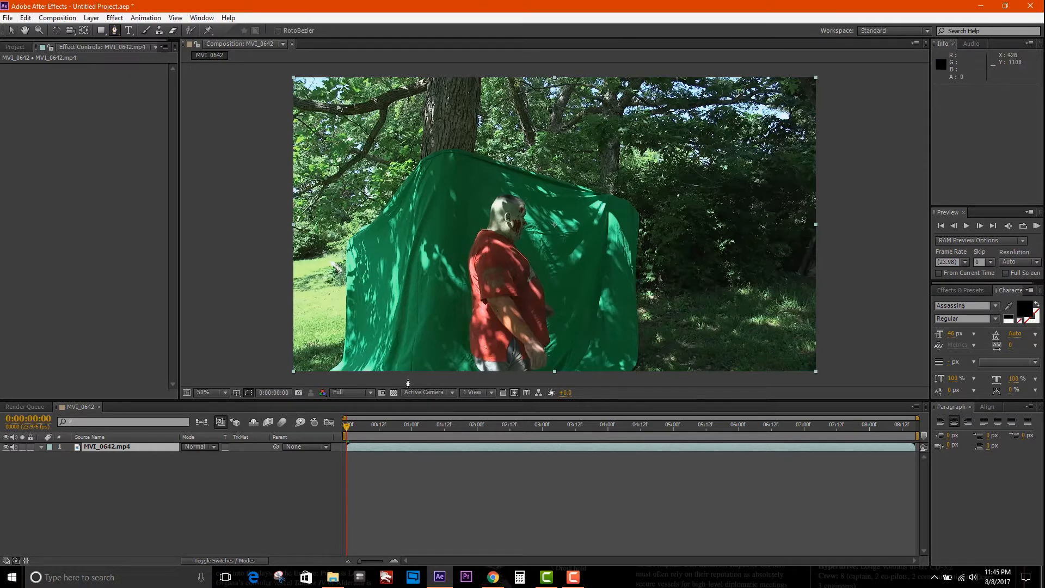
pyautogui.click(389, 376)
pyautogui.click(385, 320)
pyautogui.click(386, 272)
pyautogui.click(401, 229)
pyautogui.click(424, 191)
pyautogui.click(451, 171)
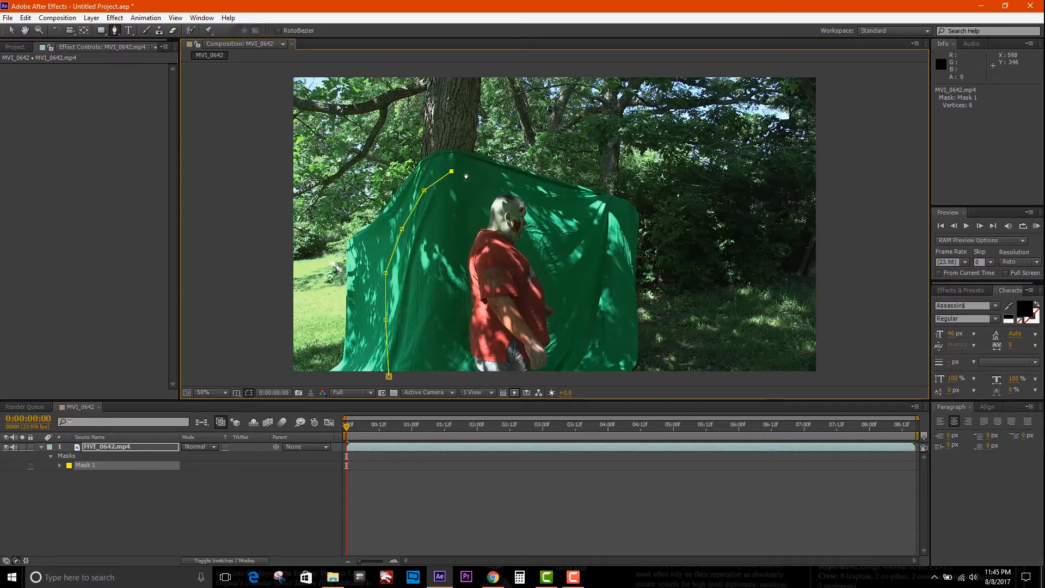
pyautogui.click(512, 176)
pyautogui.click(556, 199)
pyautogui.click(589, 236)
pyautogui.click(606, 275)
pyautogui.click(616, 302)
pyautogui.click(616, 332)
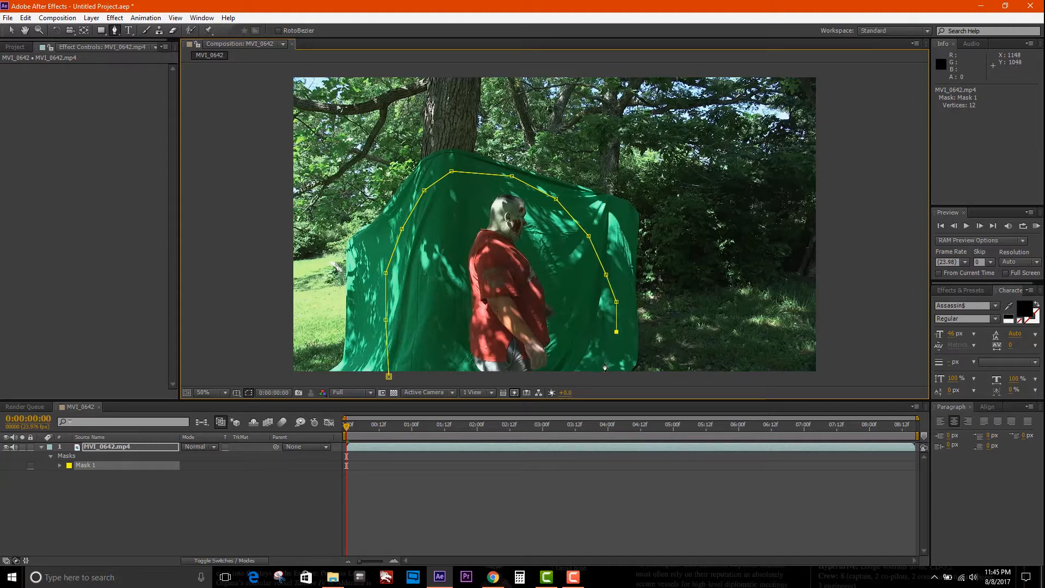
pyautogui.click(612, 364)
pyautogui.click(602, 382)
pyautogui.click(388, 377)
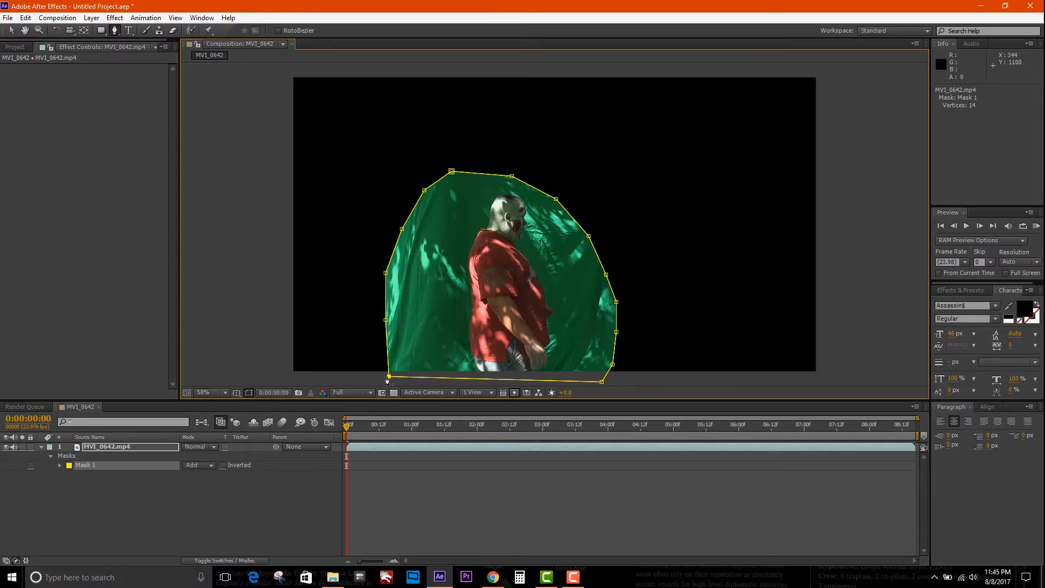
# Set the preview resolution to Third and move mask points outward near his outstretched hand and head so he stays inside throughout the clip.
pyautogui.press('v')
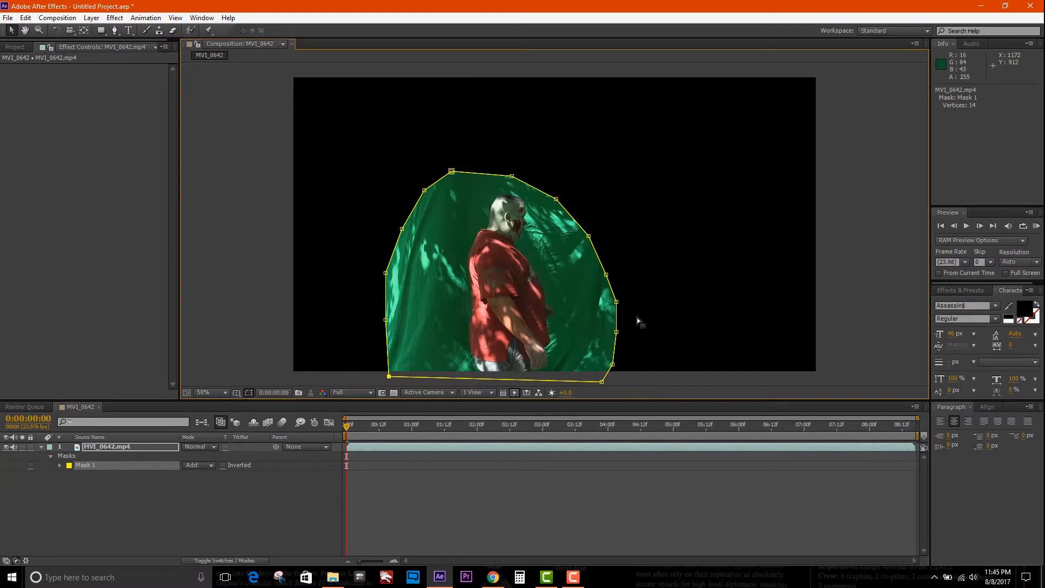
pyautogui.moveTo(606, 275); pyautogui.dragTo(615, 270)
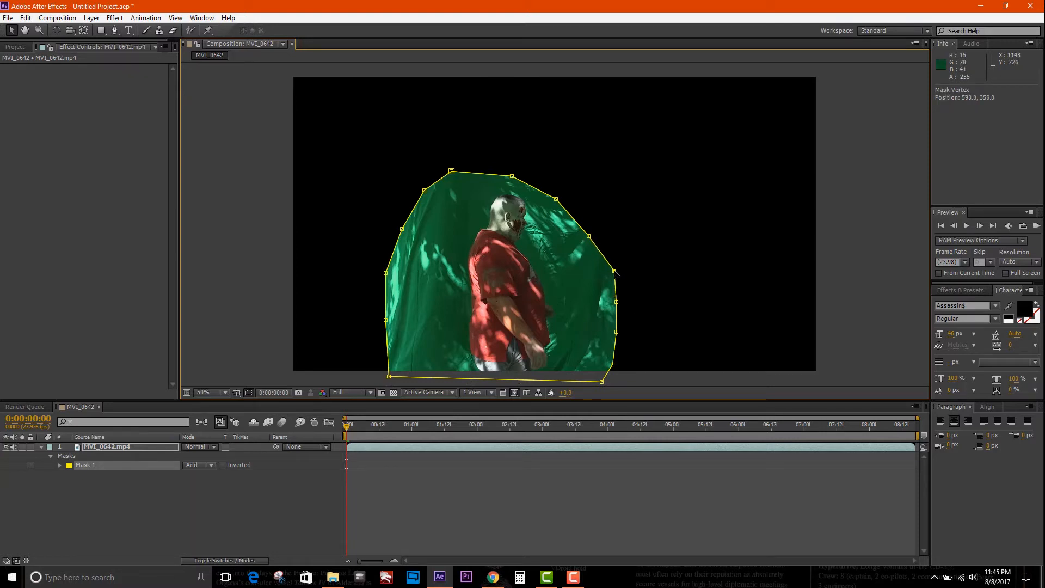
pyautogui.click(370, 394)
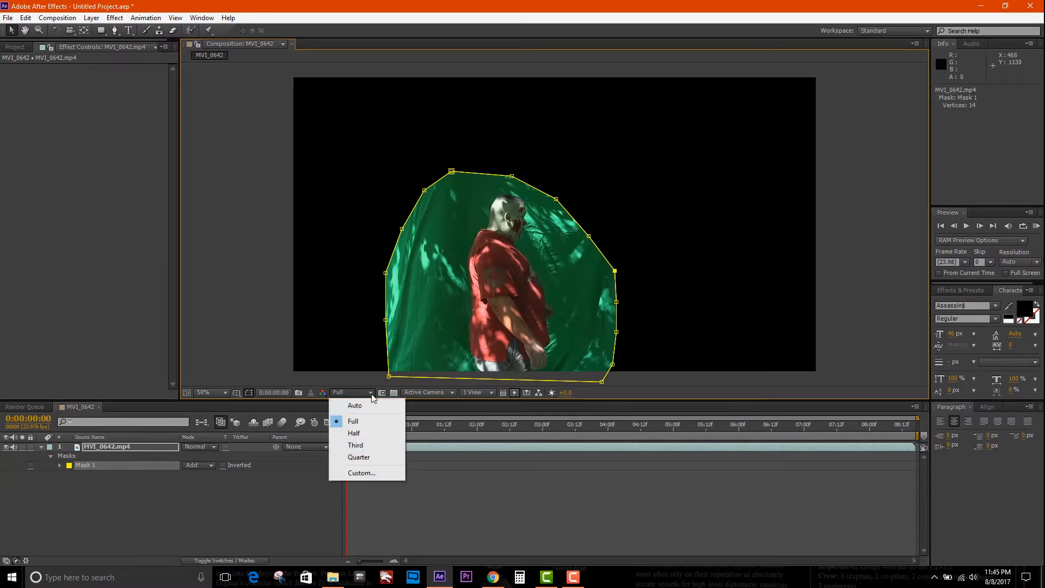
pyautogui.click(368, 445)
pyautogui.moveTo(347, 427); pyautogui.dragTo(460, 439)
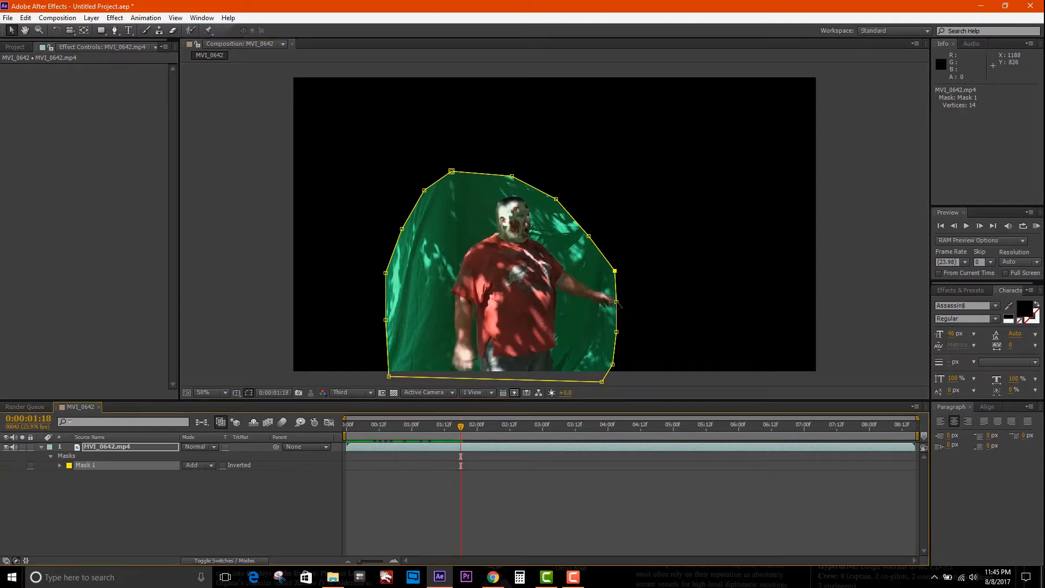
pyautogui.moveTo(616, 302); pyautogui.dragTo(627, 302)
pyautogui.moveTo(462, 427); pyautogui.dragTo(608, 454)
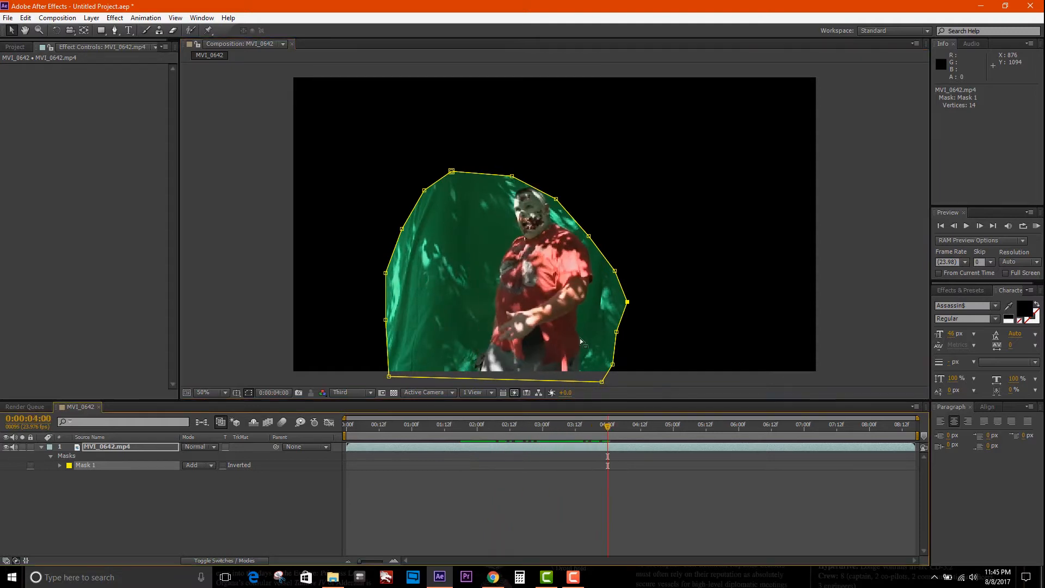
pyautogui.moveTo(556, 199); pyautogui.dragTo(561, 189)
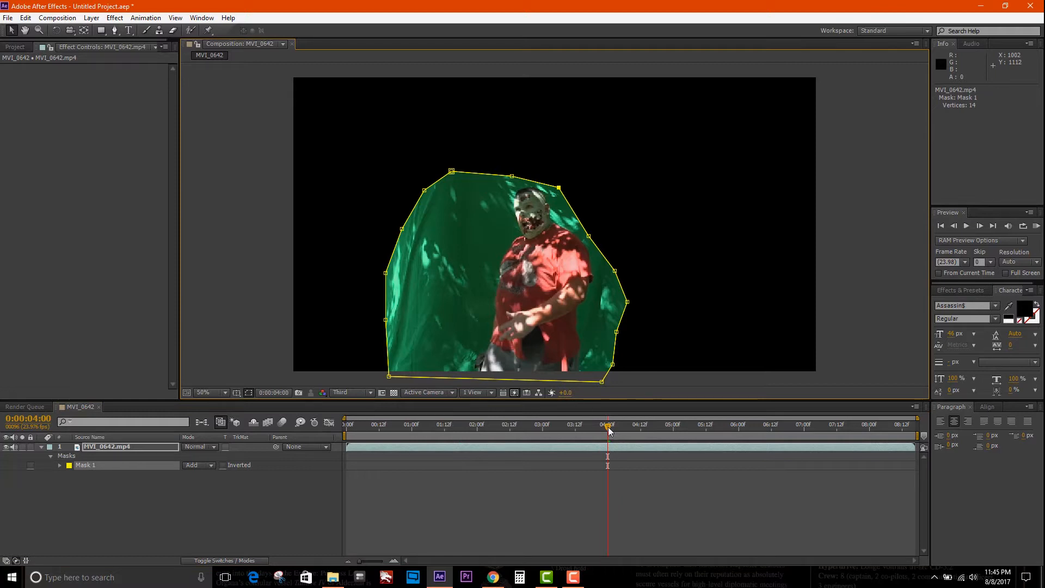
pyautogui.moveTo(612, 433); pyautogui.dragTo(325, 467)
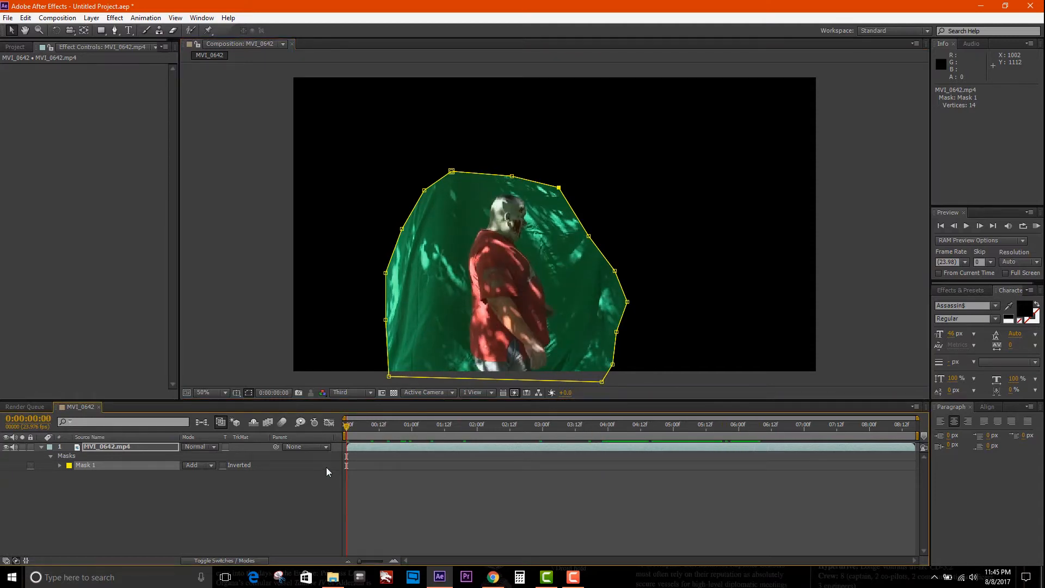
# Apply the Keylight (1.2) keying effect to the masked MVI_0642.mp4 layer.
pyautogui.hotkey('ctrl', 't')
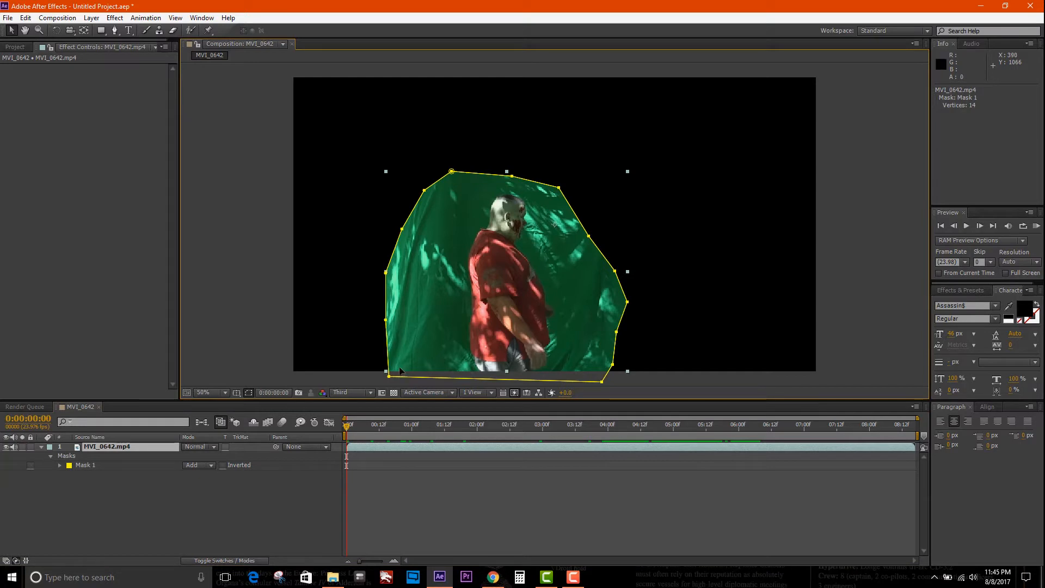
pyautogui.click(107, 448)
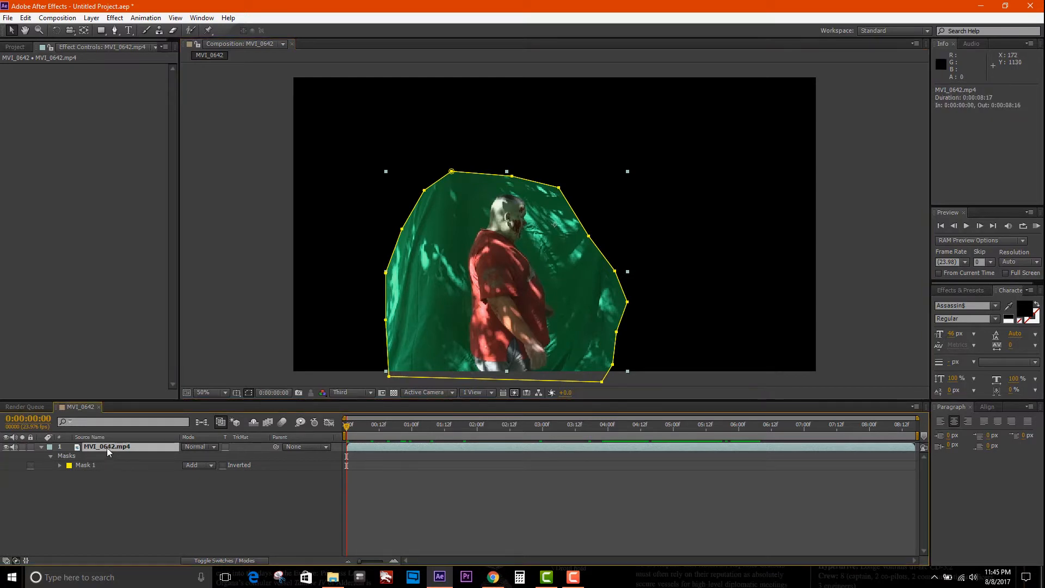
pyautogui.click(289, 381)
pyautogui.click(110, 446)
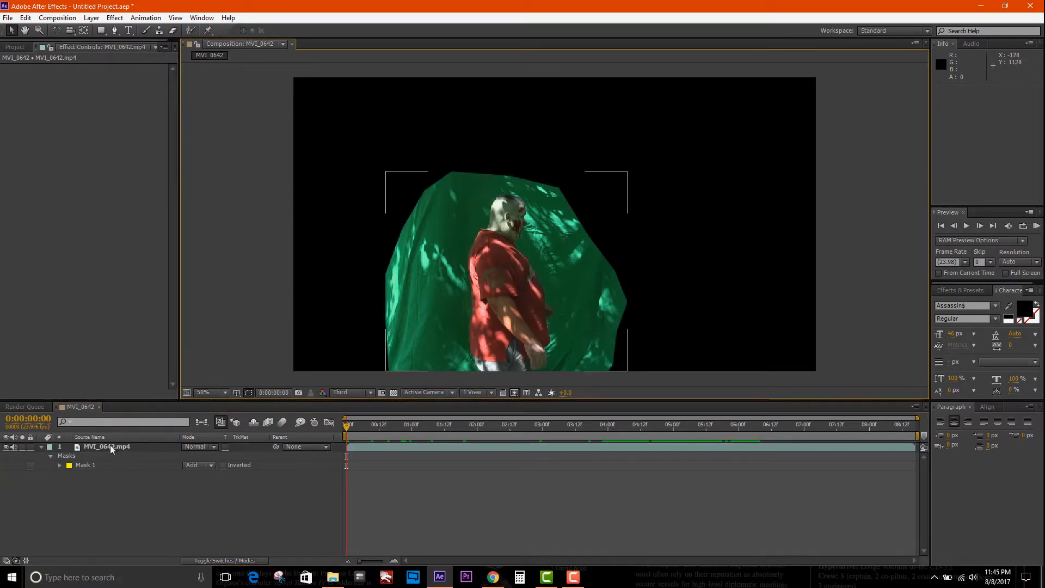
pyautogui.click(114, 18)
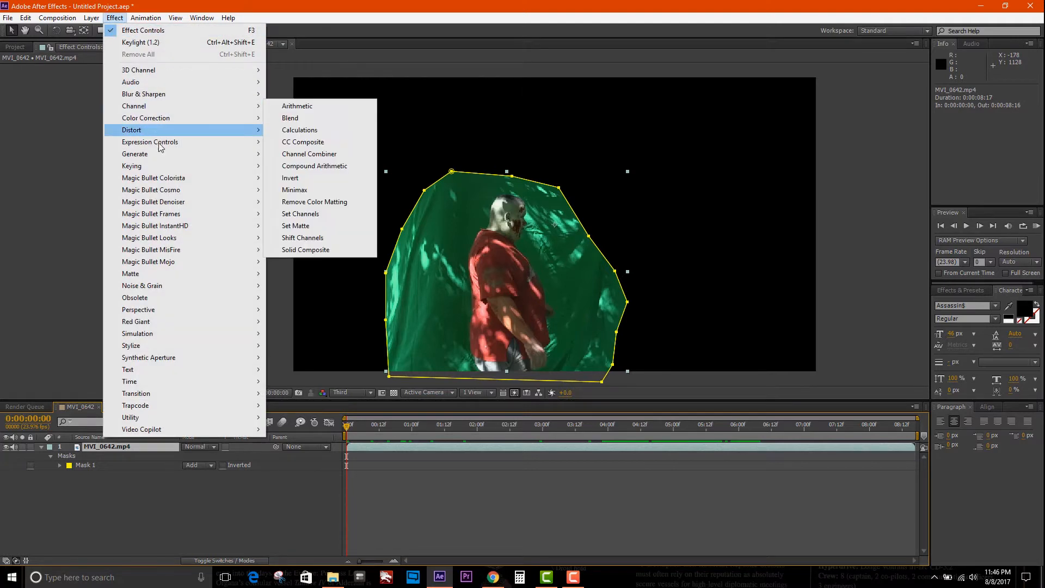
pyautogui.moveTo(166, 171)
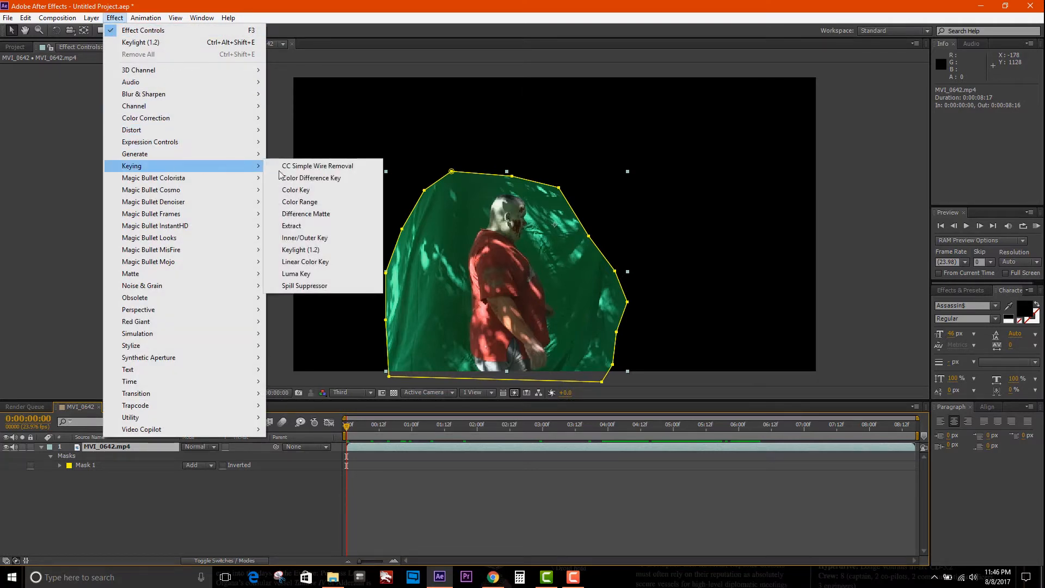
pyautogui.click(318, 250)
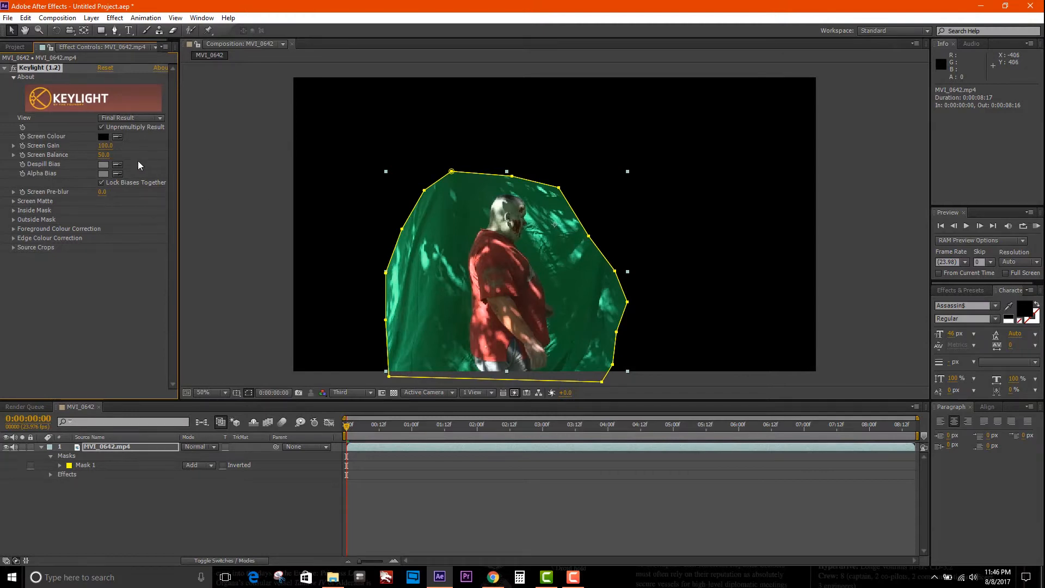
# Sample a bright green patch beside the man's face as Keylight's Screen Colour and set the effect's view to Screen Matte.
pyautogui.click(118, 138)
pyautogui.click(528, 216)
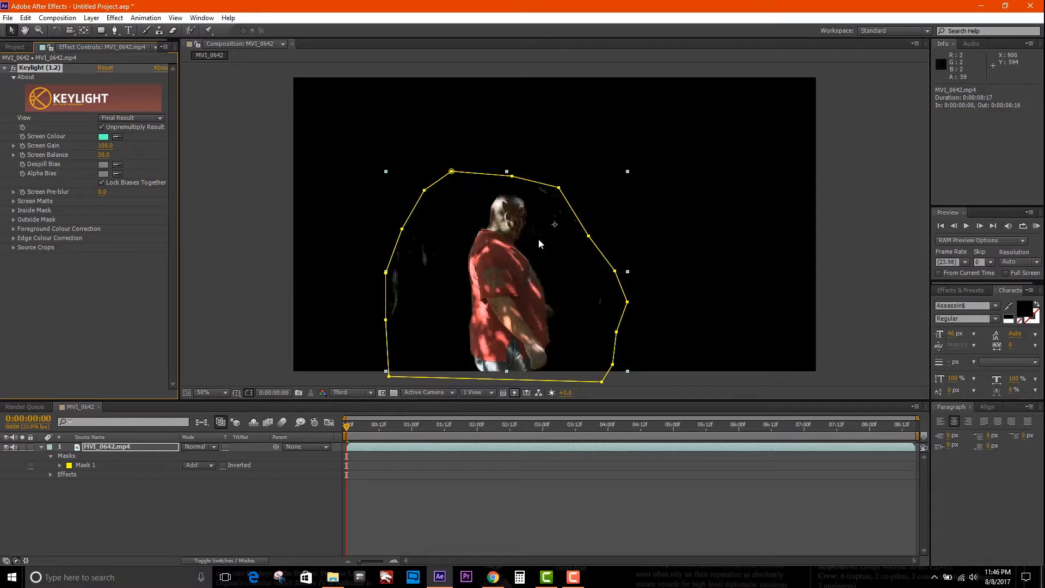
pyautogui.click(149, 117)
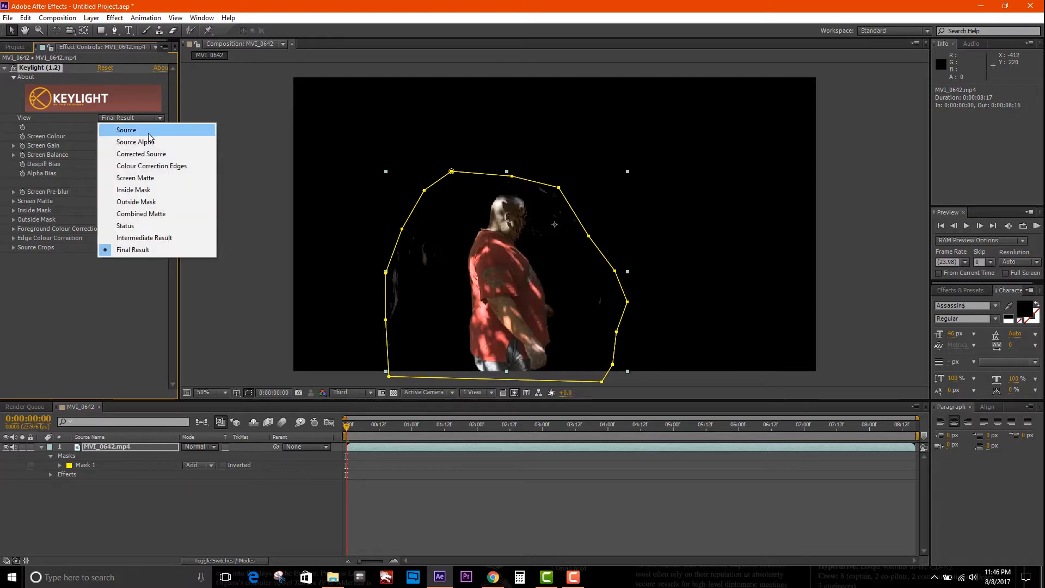
pyautogui.click(147, 178)
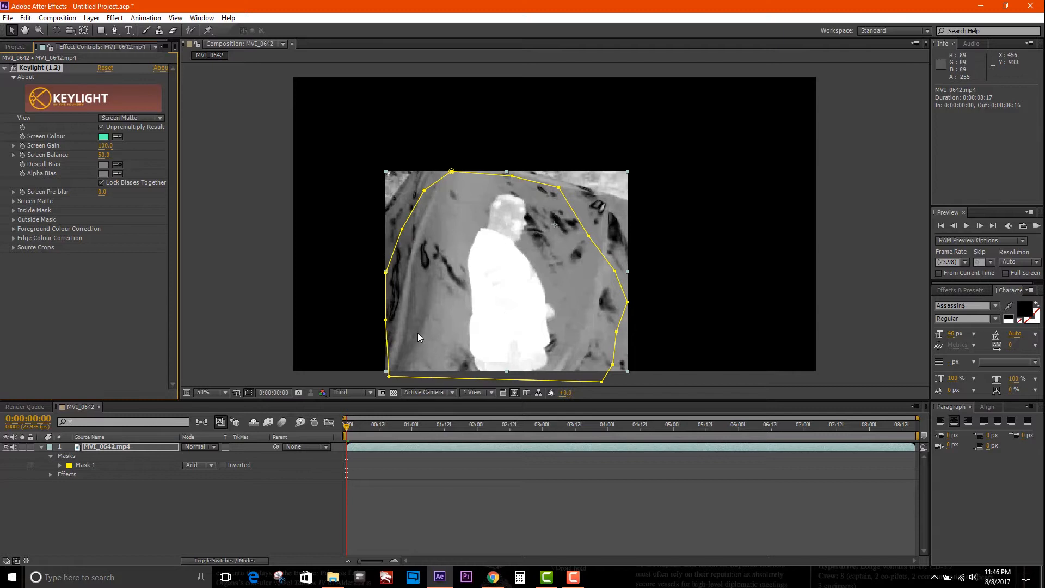
# Set Clip Black to 71 and Clip White to 74 in Keylight's Screen Matte settings.
pyautogui.click(13, 201)
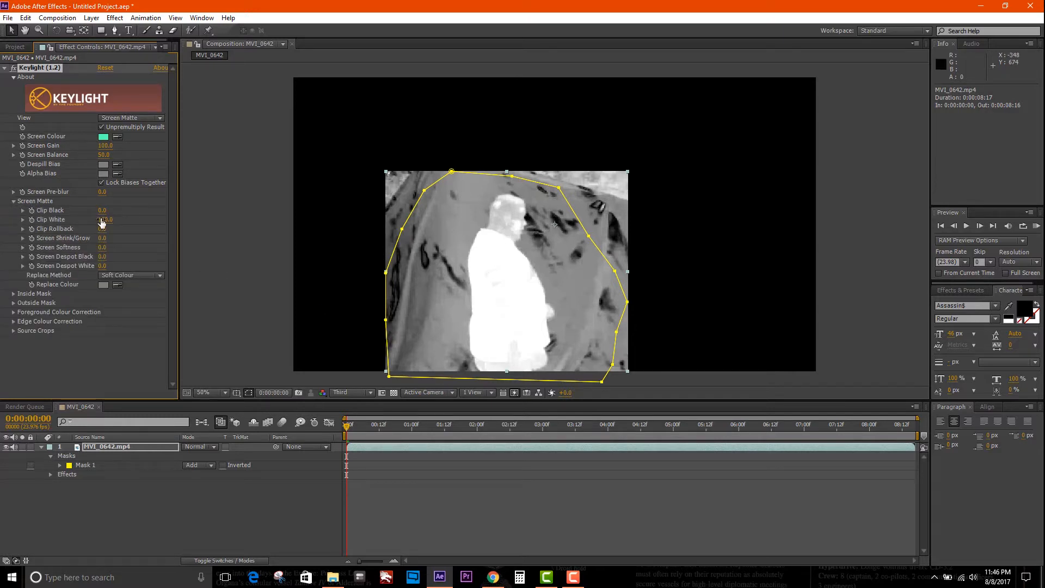
pyautogui.moveTo(101, 210); pyautogui.dragTo(116, 201)
pyautogui.moveTo(118, 200); pyautogui.dragTo(127, 198)
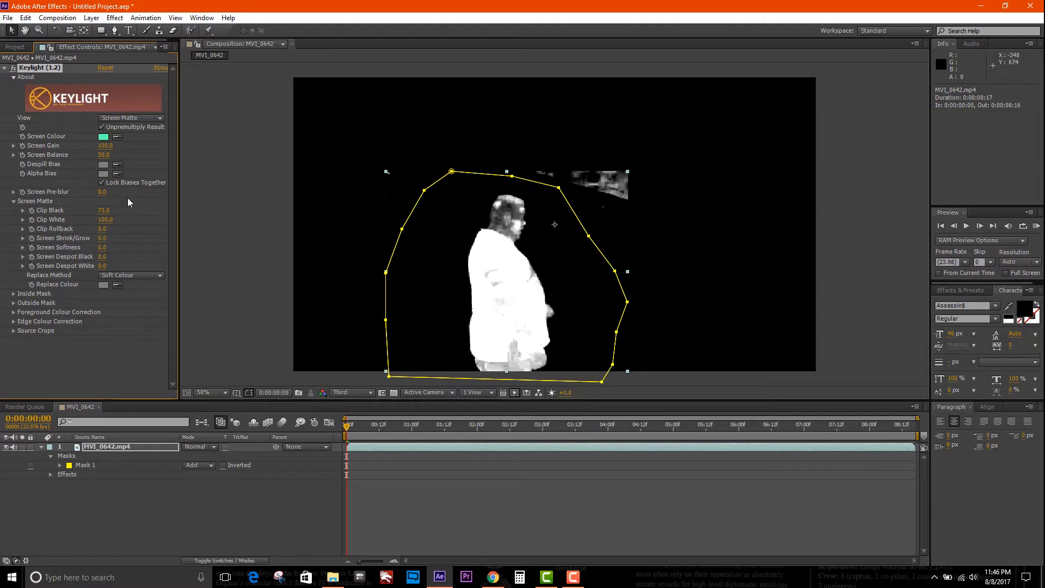
pyautogui.moveTo(106, 224); pyautogui.dragTo(103, 231)
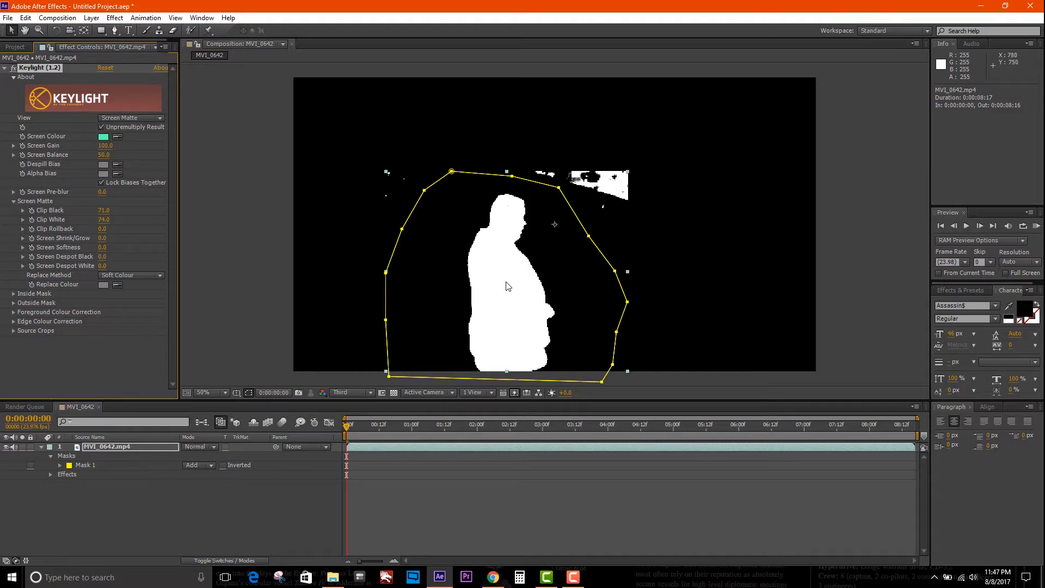
# Set the preview resolution to Full and advance to frame 0:00:00:04 to check the matte for holes.
pyautogui.click(371, 393)
pyautogui.click(362, 419)
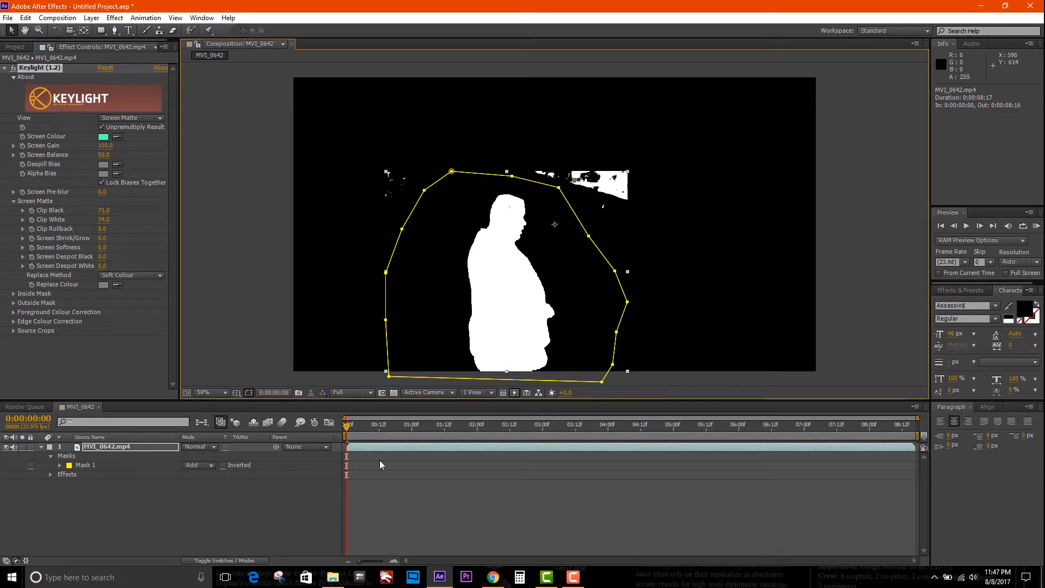
pyautogui.click(352, 427)
pyautogui.press('pagedown')
pyautogui.press('pagedown')
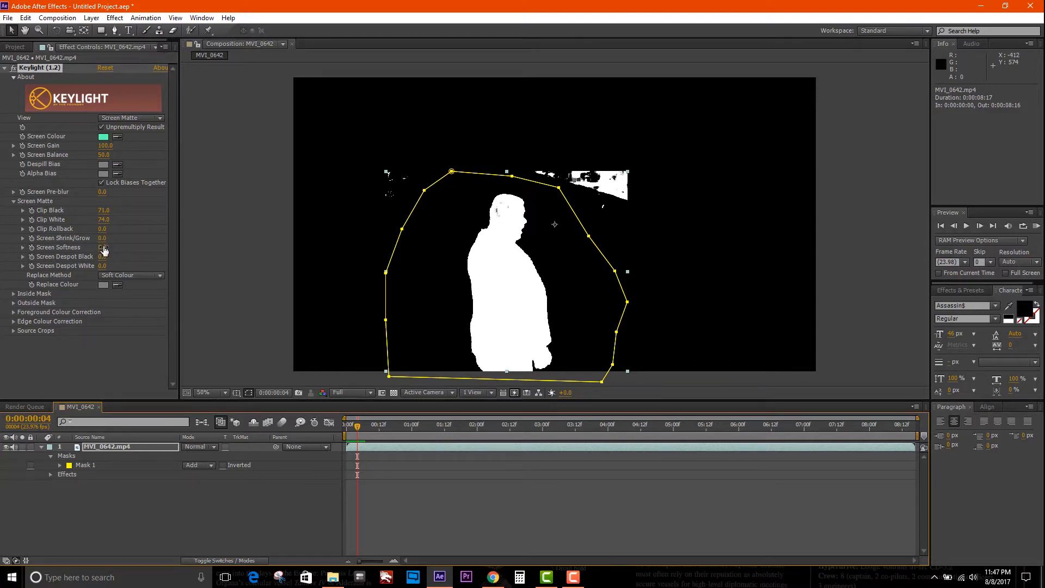
# Refine the matte with Screen Shrink/Grow 1.2, Screen Softness 0.2, Clip Black 72 and Clip White 73.
pyautogui.moveTo(105, 244); pyautogui.dragTo(107, 249)
pyautogui.moveTo(106, 251); pyautogui.dragTo(112, 249)
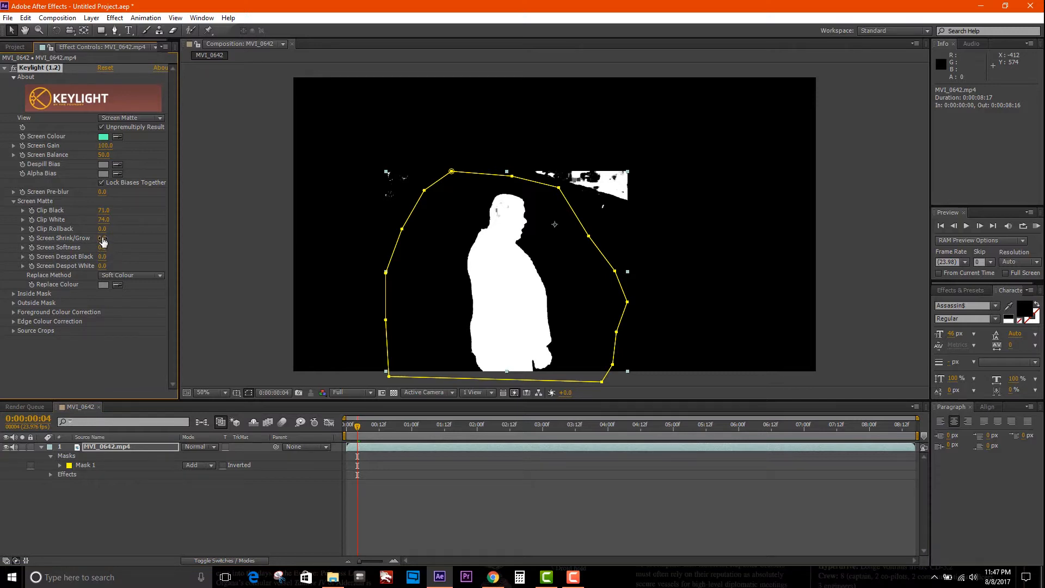
pyautogui.moveTo(103, 241); pyautogui.dragTo(107, 235)
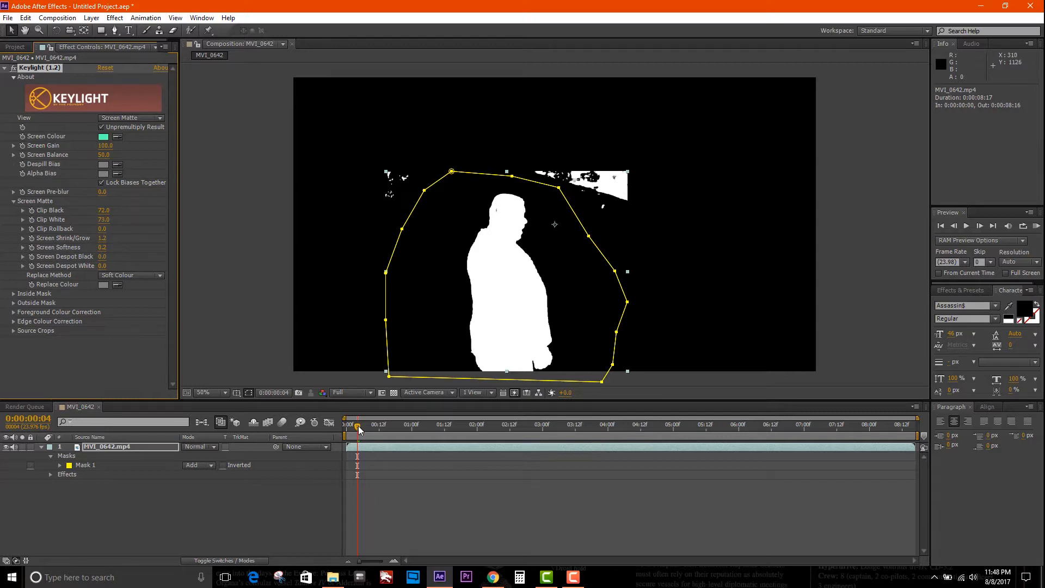
# Return Keylight's view to Final Result and scrub from the clip's start to 0:00:03:00 to check the key.
pyautogui.moveTo(358, 425); pyautogui.dragTo(349, 426)
pyautogui.click(135, 118)
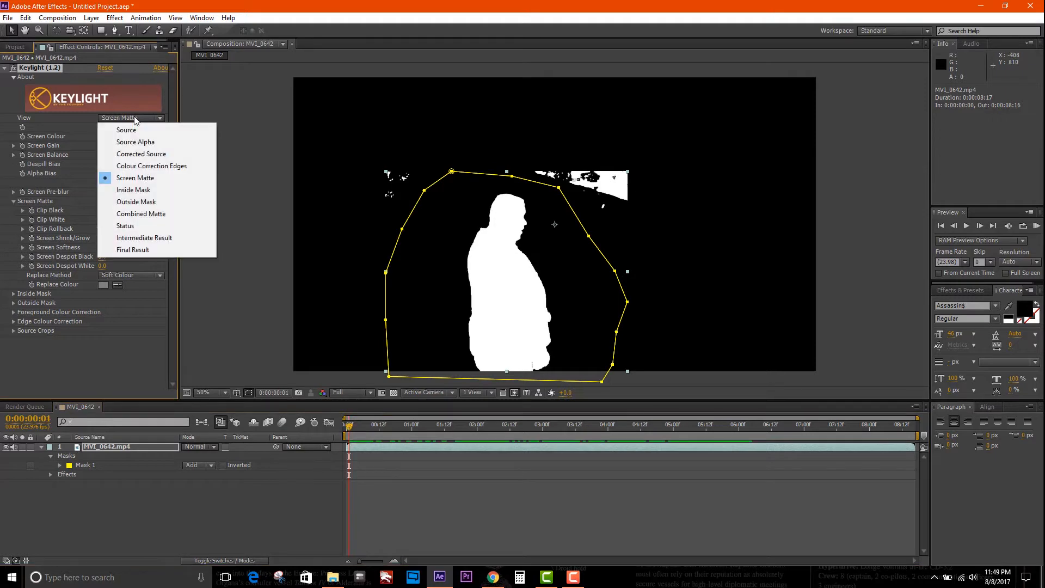
pyautogui.click(136, 249)
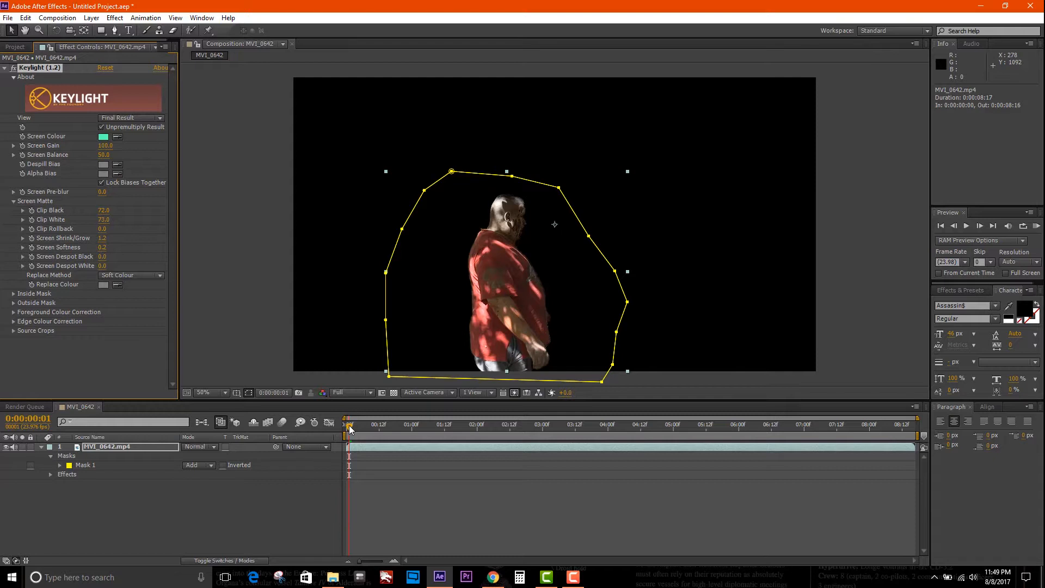
pyautogui.moveTo(349, 426); pyautogui.dragTo(542, 460)
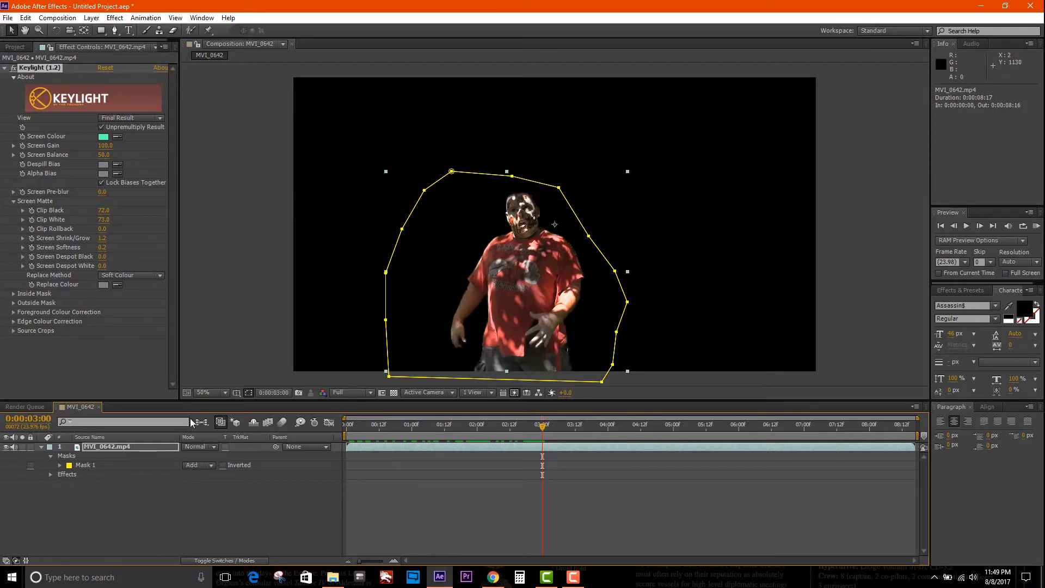
# Duplicate the keyed MVI_0642.mp4 layer.
pyautogui.click(118, 446)
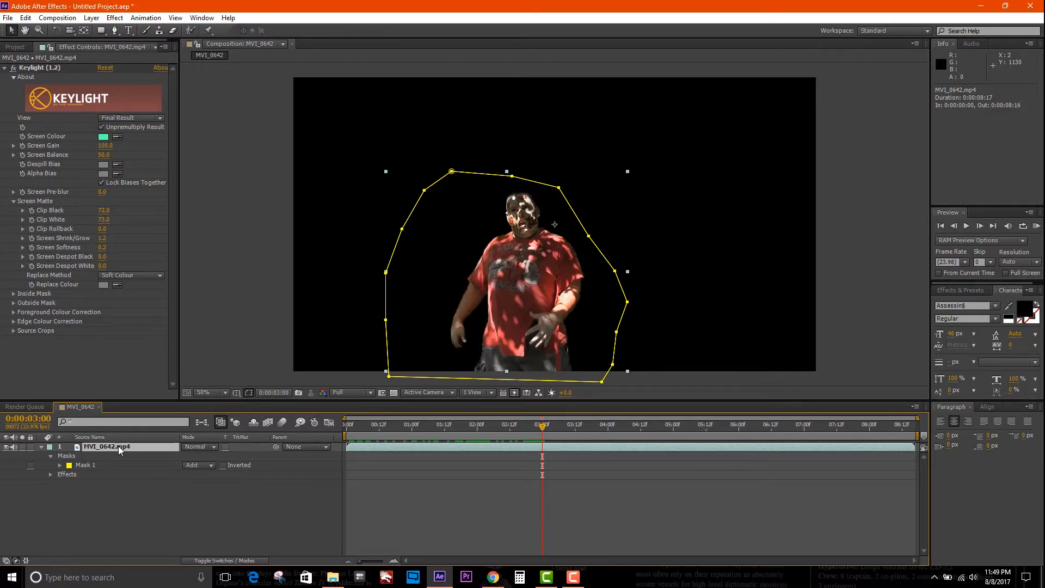
pyautogui.hotkey('ctrl', 'd')
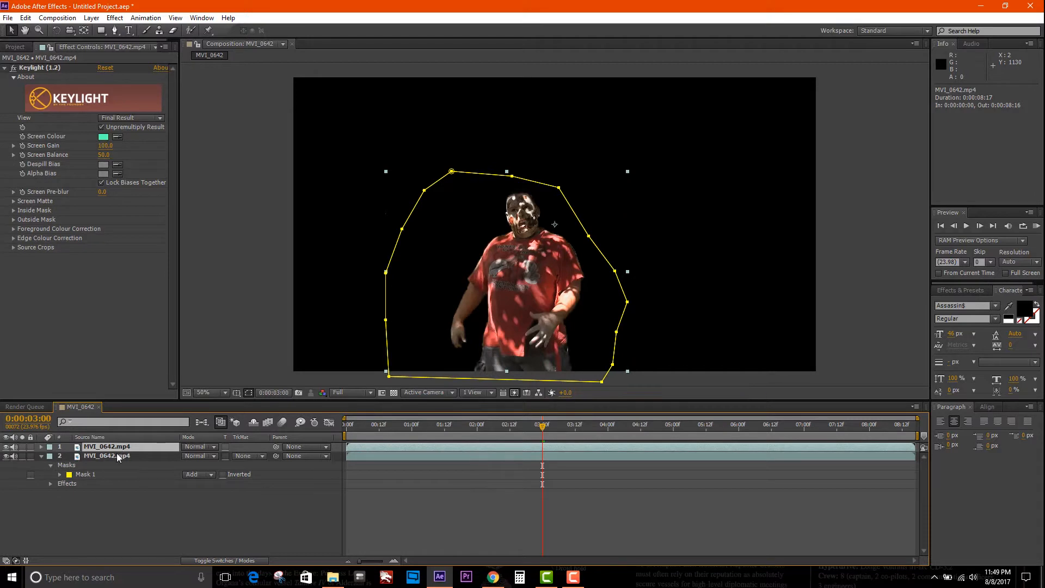
# Remove Keylight from the lower MVI_0642.mp4 layer and set its track matte to Alpha Matte using the layer above.
pyautogui.click(116, 456)
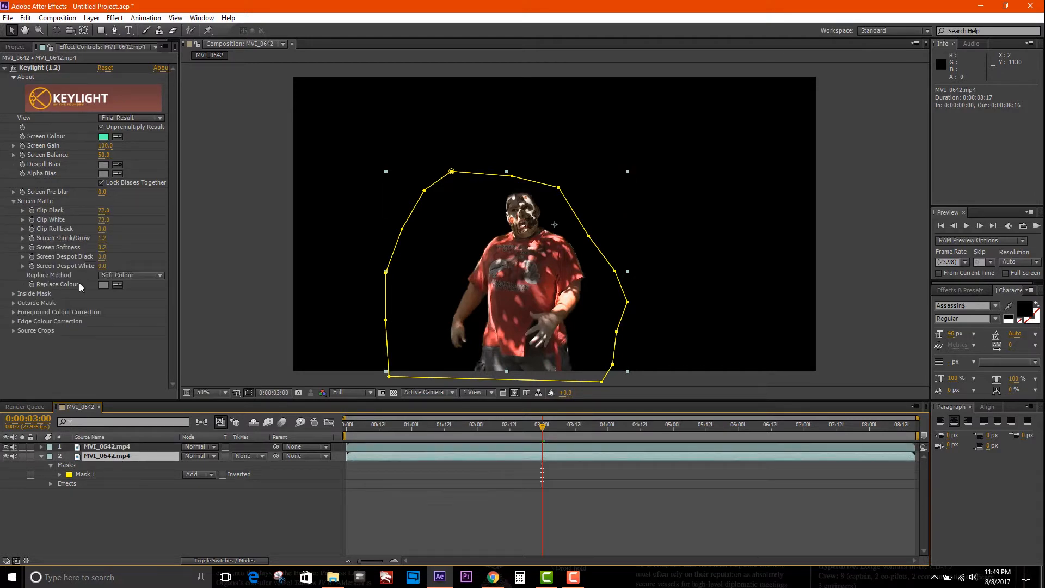
pyautogui.click(40, 67)
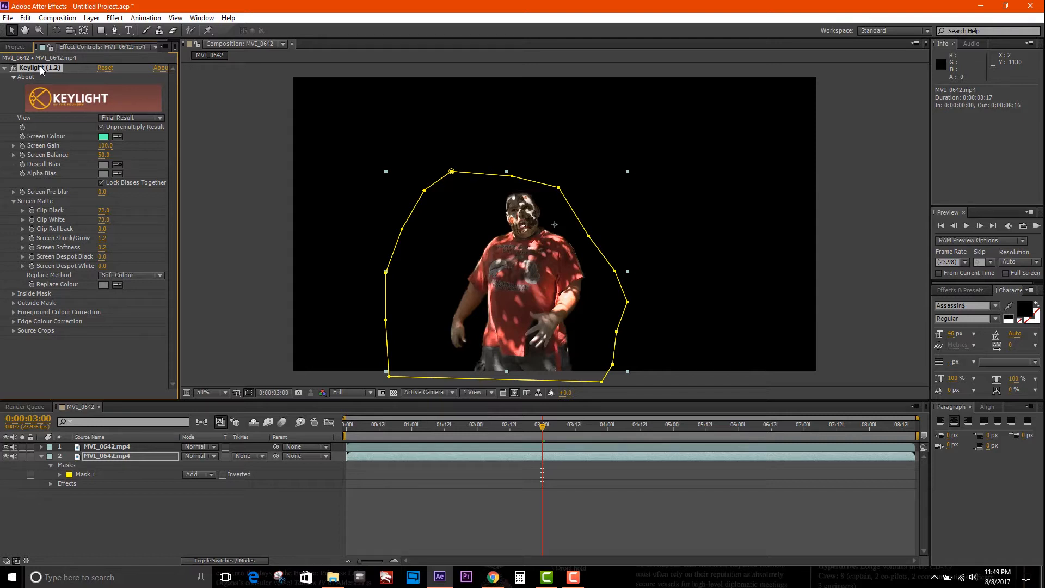
pyautogui.press('Delete')
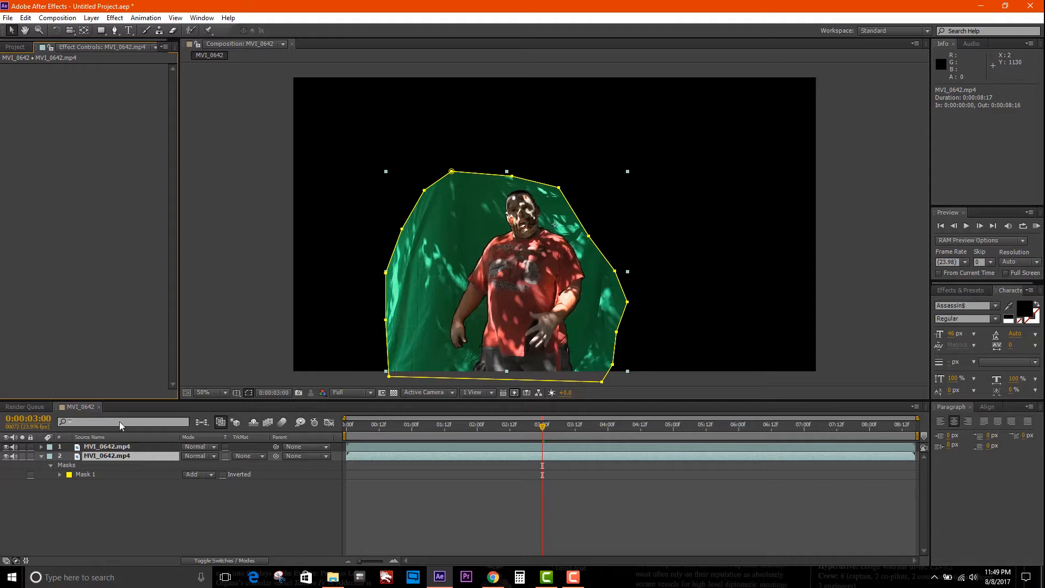
pyautogui.click(261, 457)
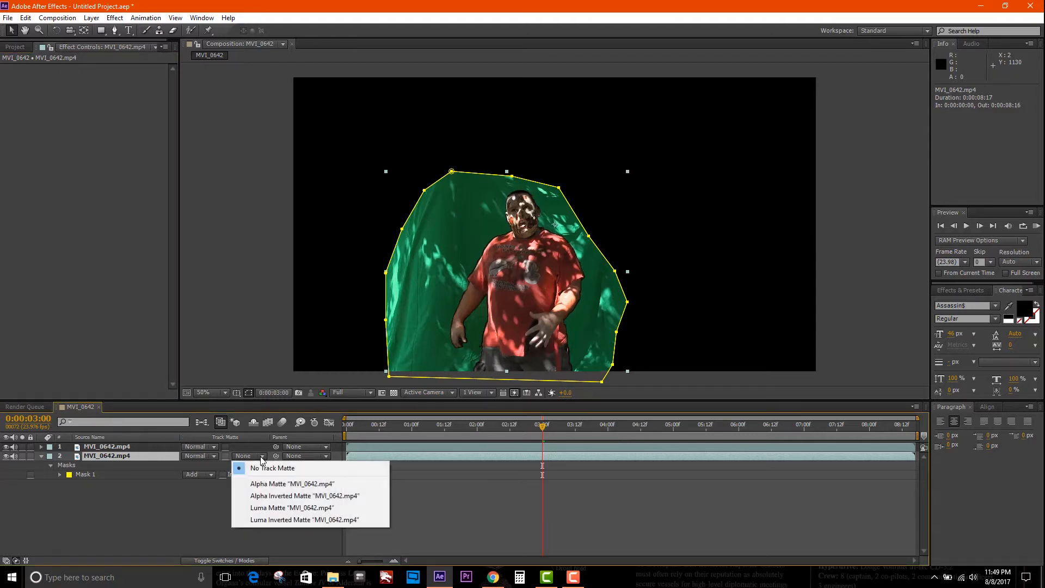
pyautogui.click(267, 484)
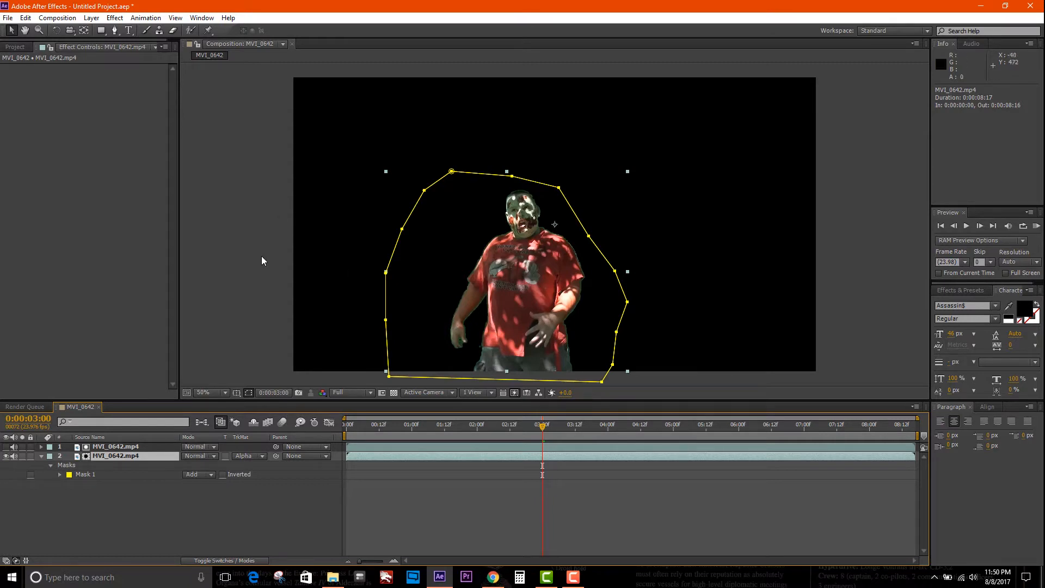
# Pre-compose both MVI_0642.mp4 layers into Pre-comp 1, moving all attributes into the new composition.
pyautogui.keyDown('shift'); pyautogui.click(136, 449); pyautogui.keyUp('shift')
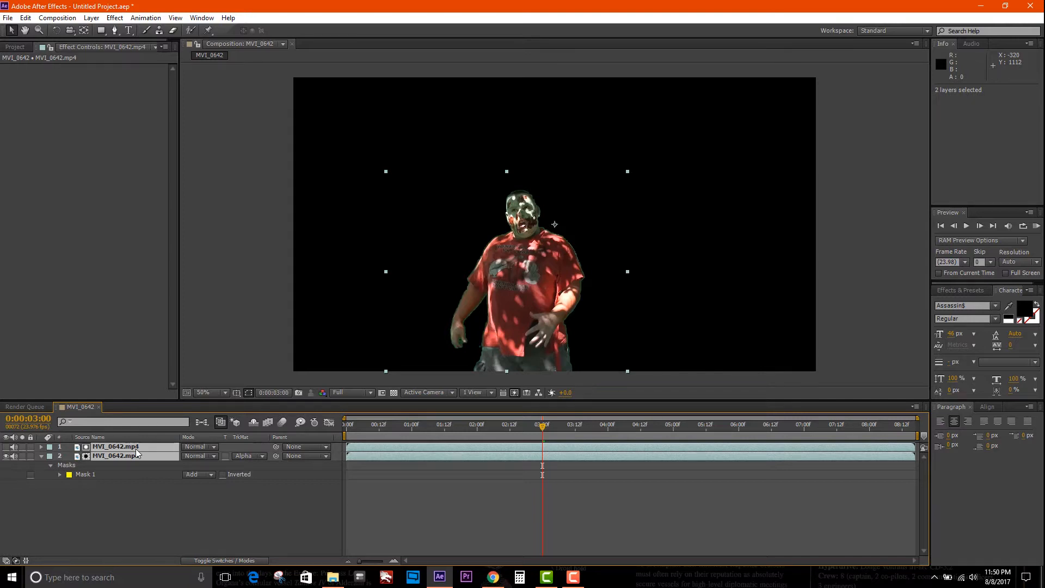
pyautogui.hotkey('ctrl', 'shift', 'c')
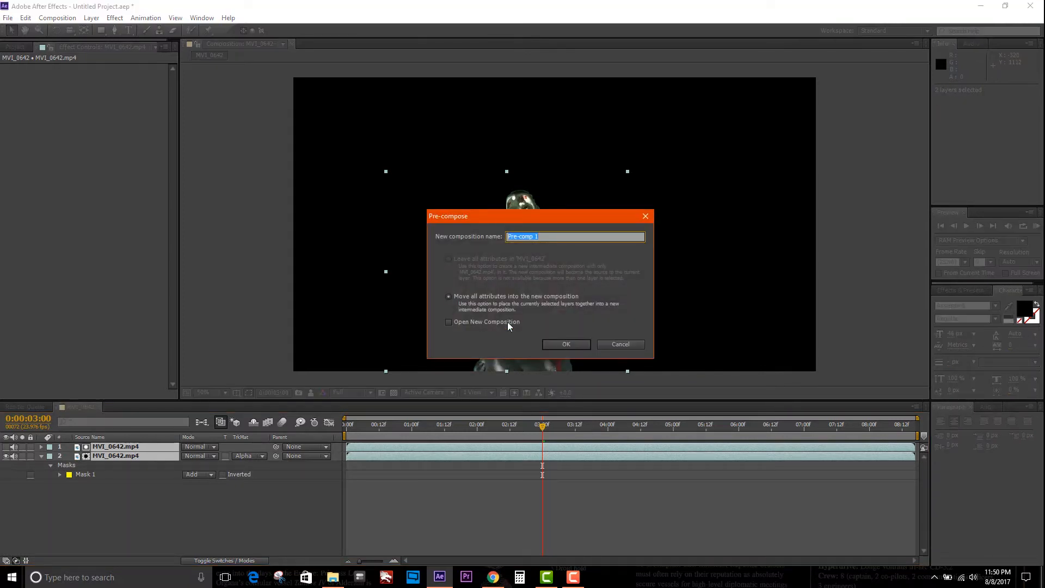
pyautogui.click(562, 343)
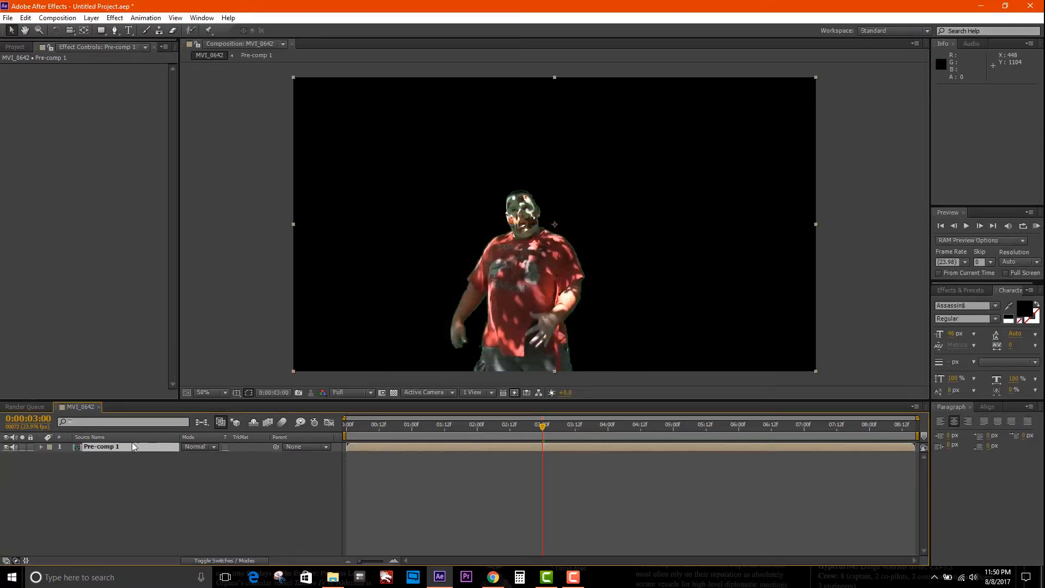
# Apply the Spill Suppressor keying effect to the Pre-comp 1 layer.
pyautogui.click(116, 18)
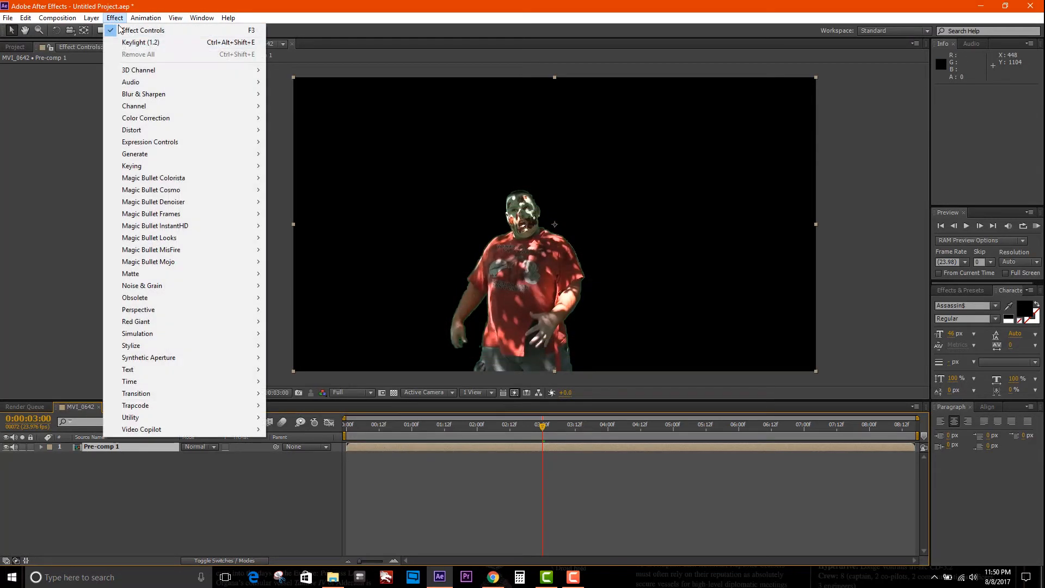
pyautogui.moveTo(156, 135)
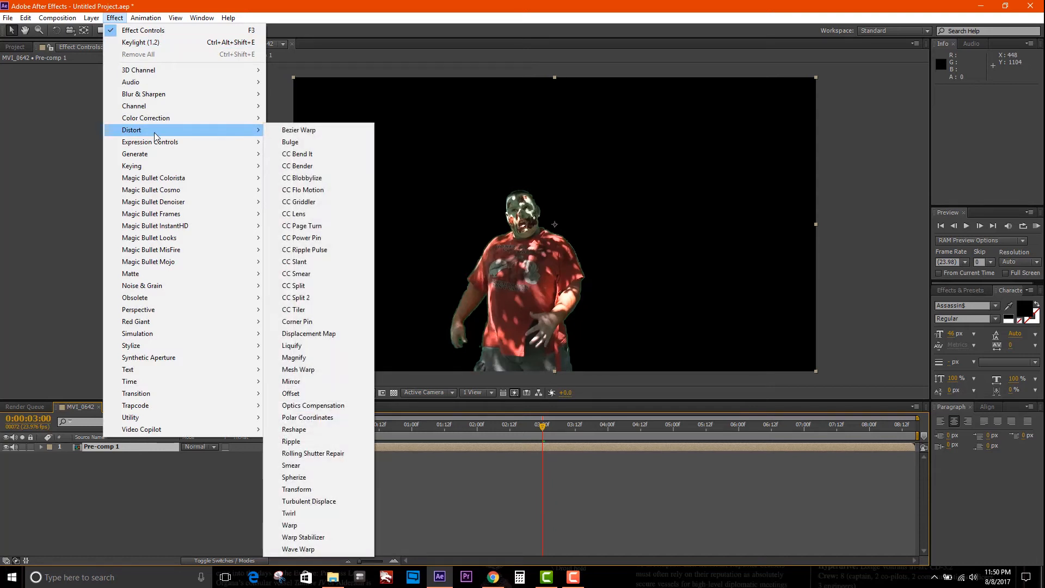
pyautogui.moveTo(191, 171)
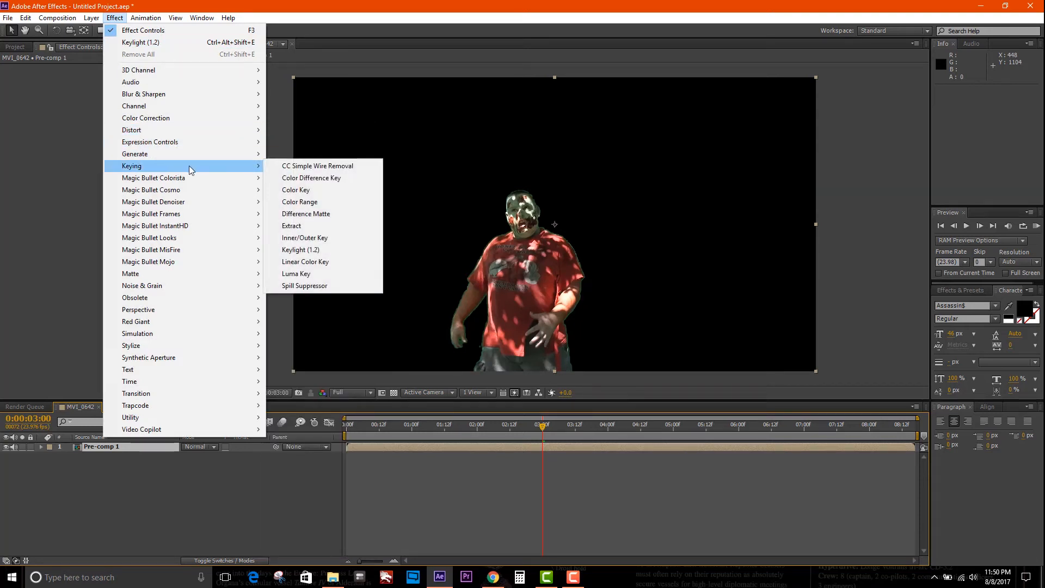
pyautogui.click(317, 286)
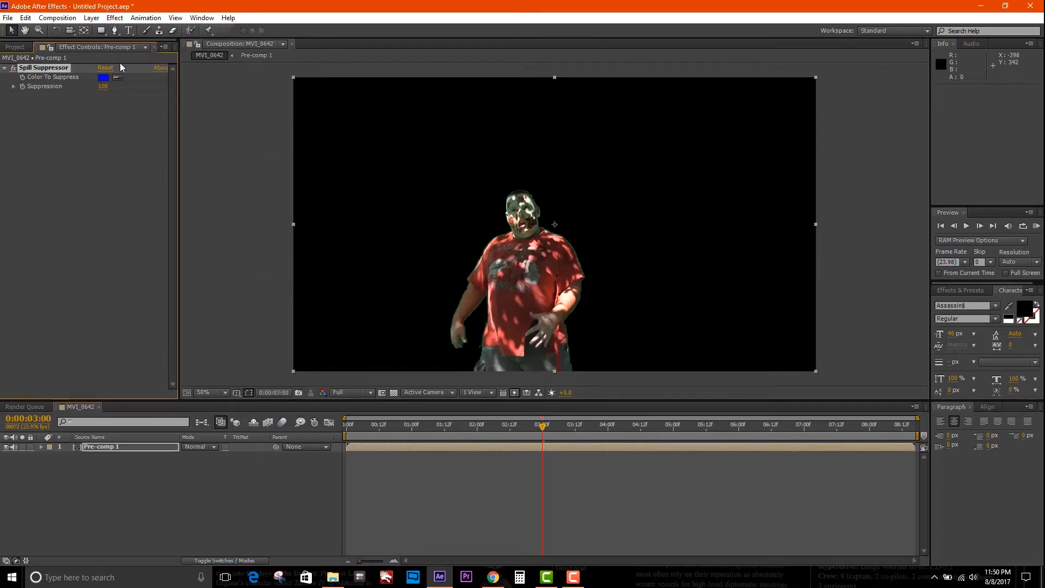
# Set the Spill Suppressor's Color To Suppress to bright green and its Suppression to 93.
pyautogui.click(103, 78)
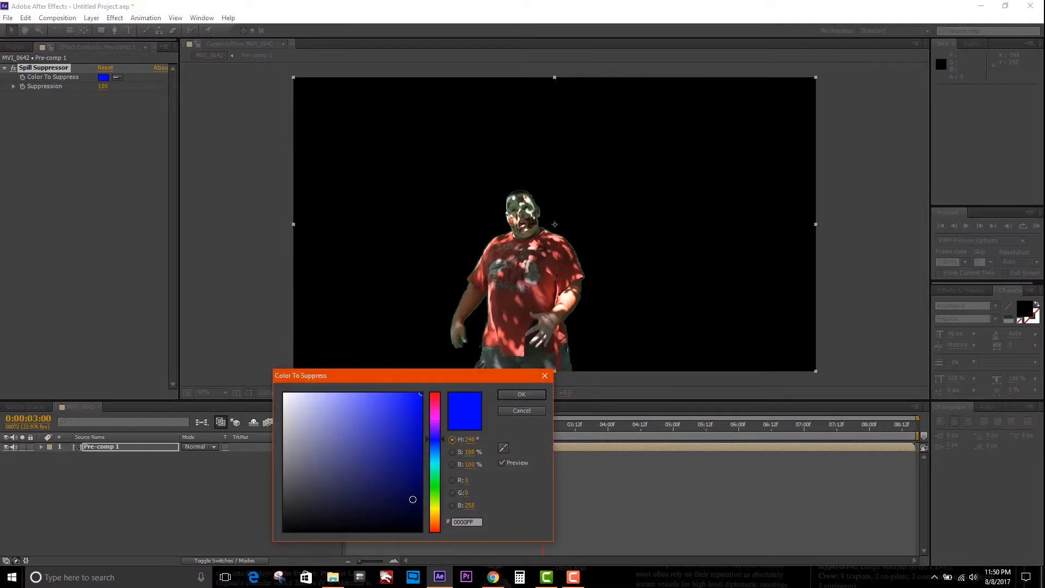
pyautogui.click(437, 485)
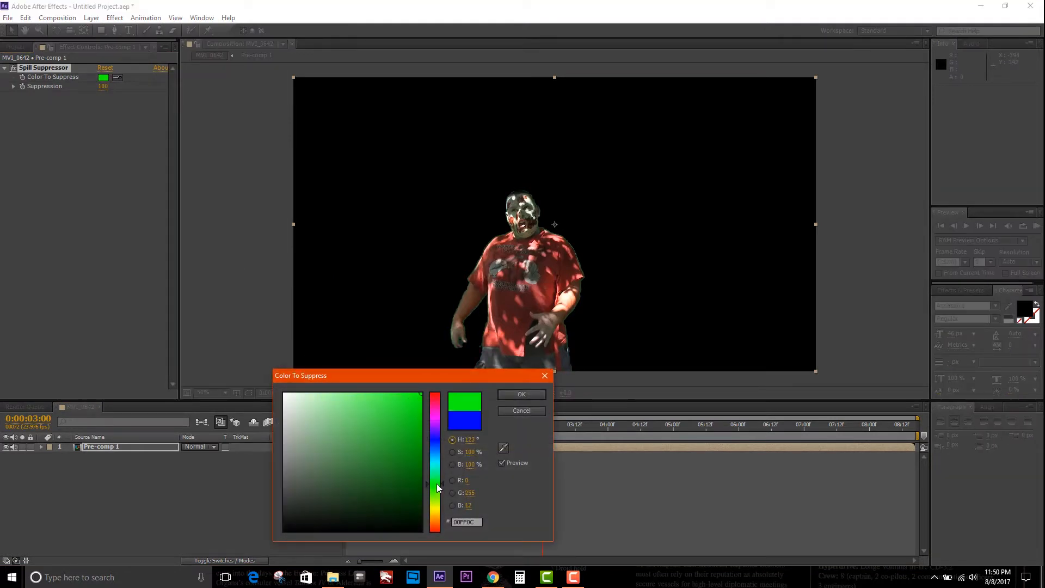
pyautogui.moveTo(436, 486); pyautogui.dragTo(436, 487)
pyautogui.click(515, 391)
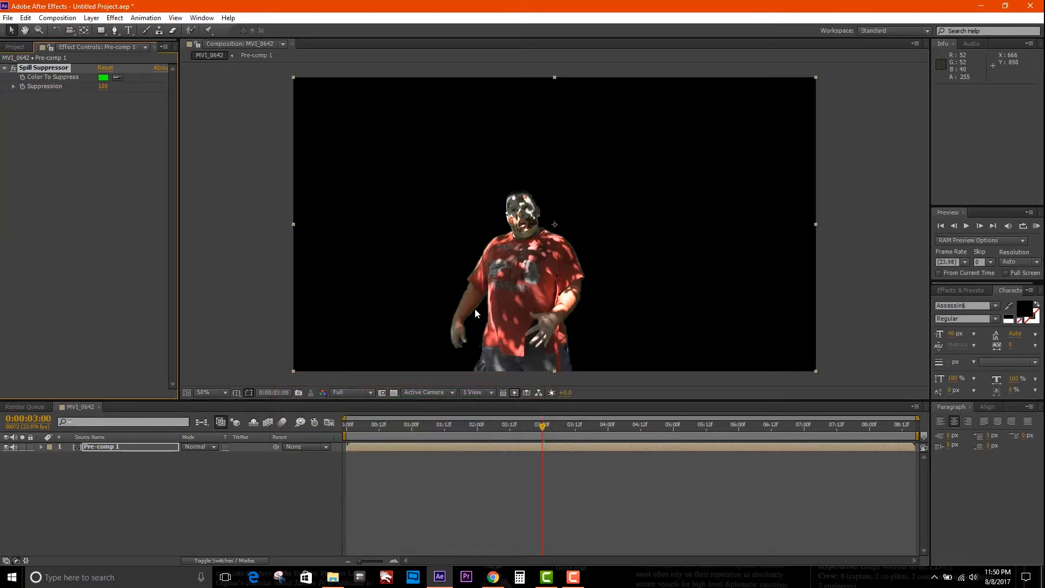
pyautogui.moveTo(102, 86); pyautogui.dragTo(112, 128)
pyautogui.moveTo(117, 109); pyautogui.dragTo(116, 117)
# Add the Matte Choker and Simple Choker effects to Pre-comp 1 and adjust the Choke Matte value on the actor's edges.
pyautogui.click(224, 391)
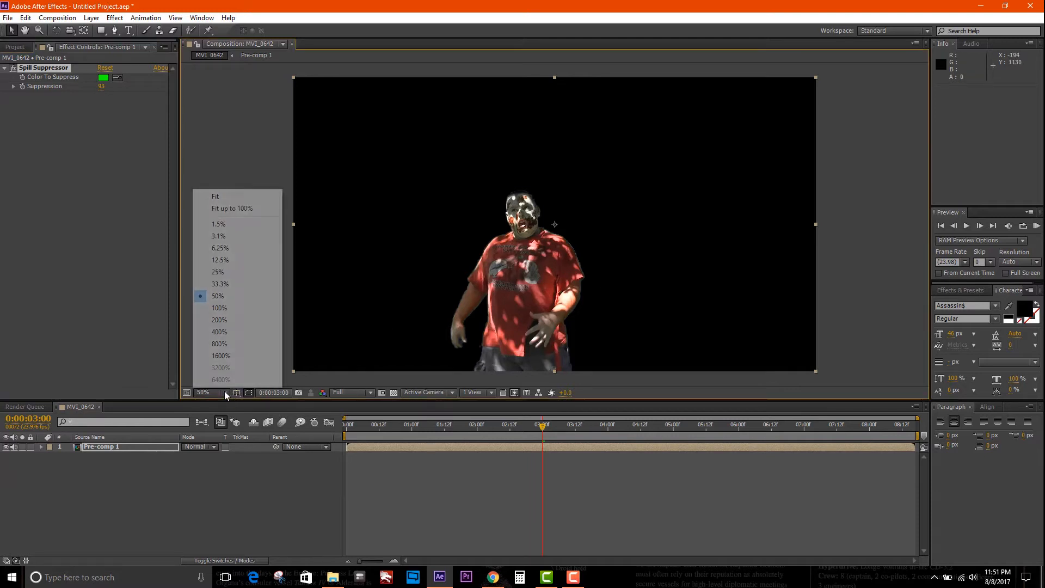
pyautogui.click(245, 308)
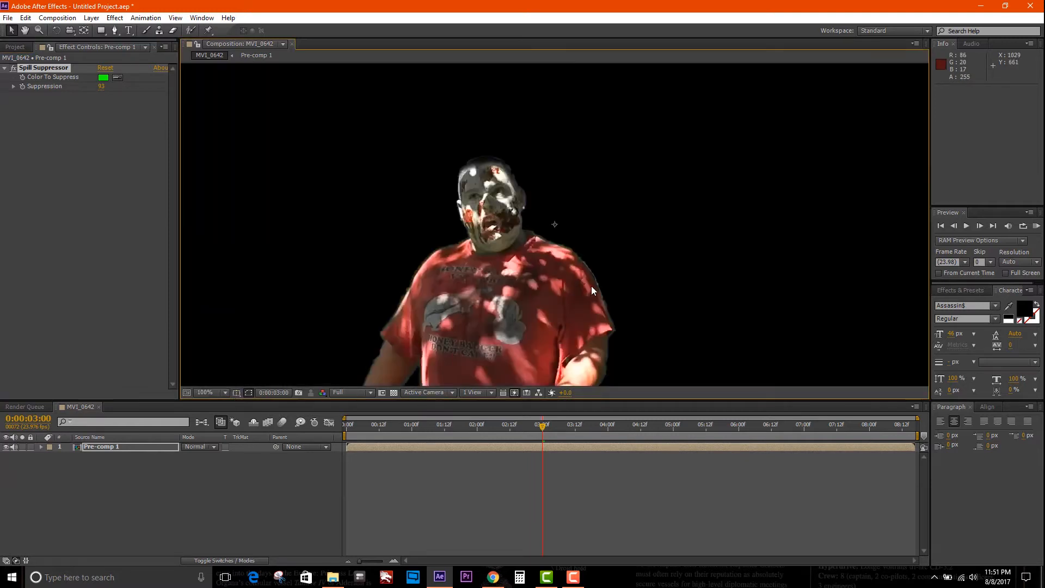
pyautogui.click(114, 17)
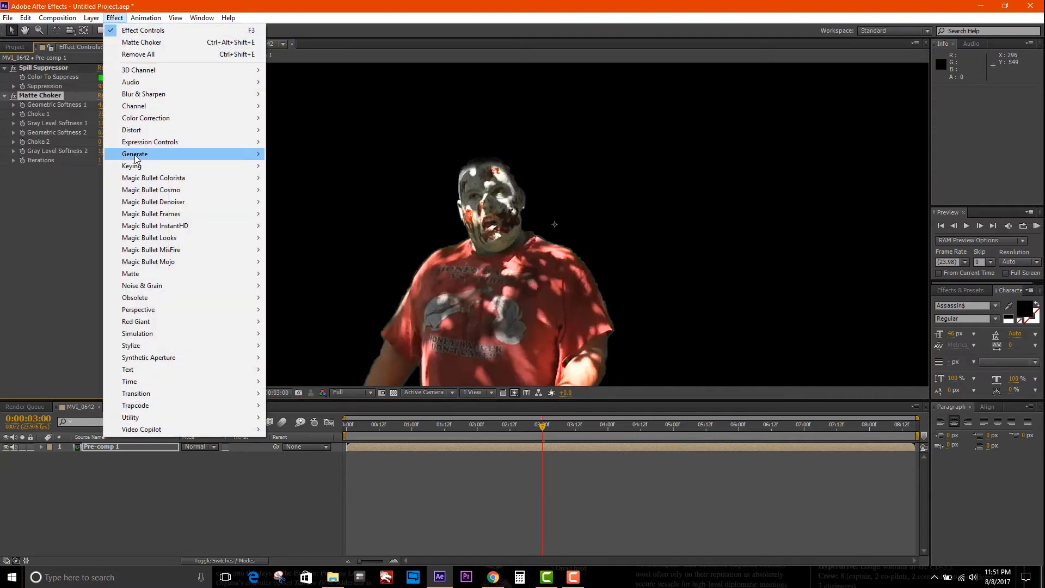
pyautogui.moveTo(155, 279)
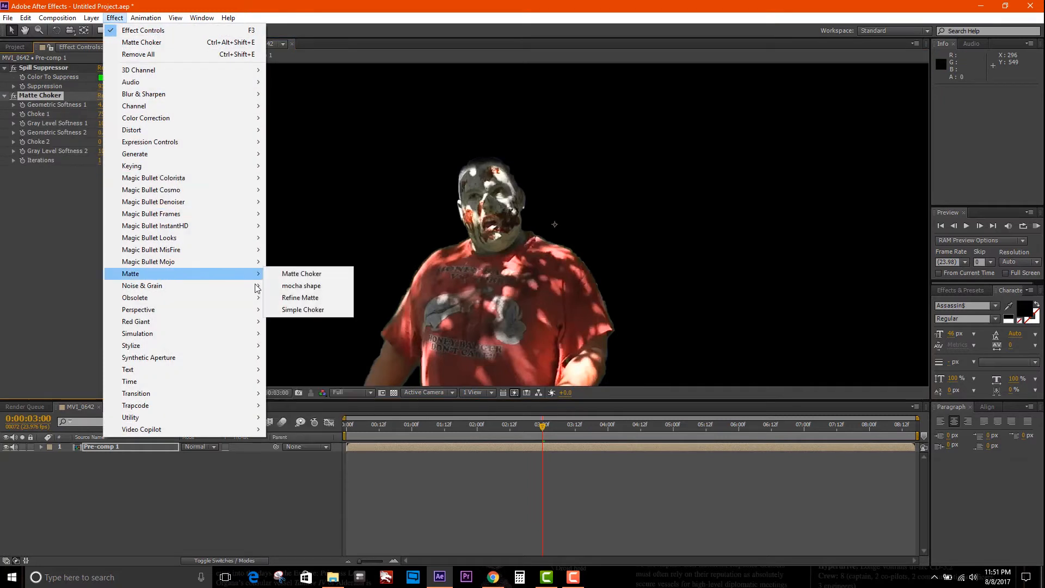
pyautogui.click(276, 308)
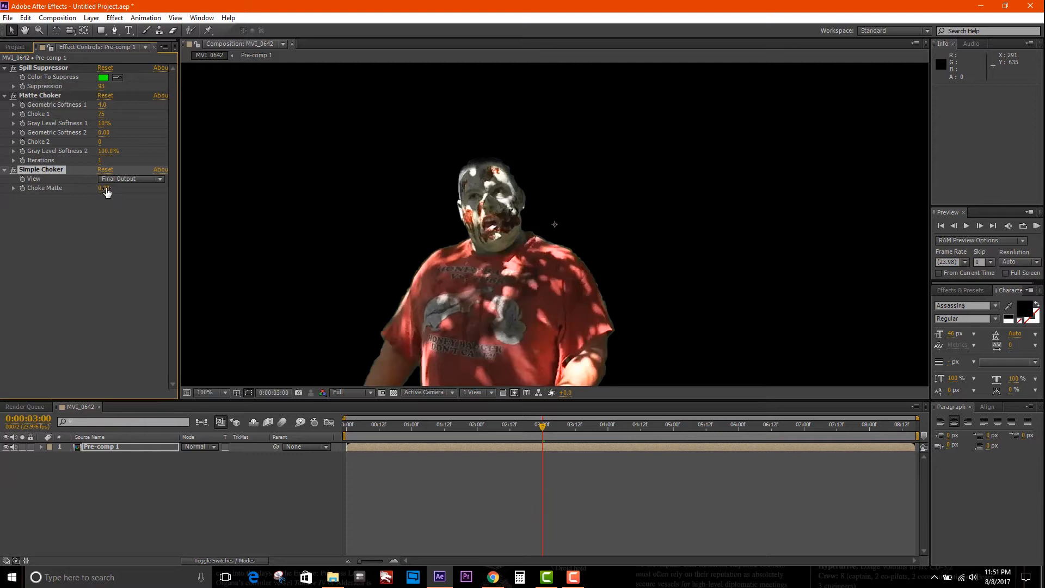
pyautogui.moveTo(105, 188); pyautogui.dragTo(118, 179)
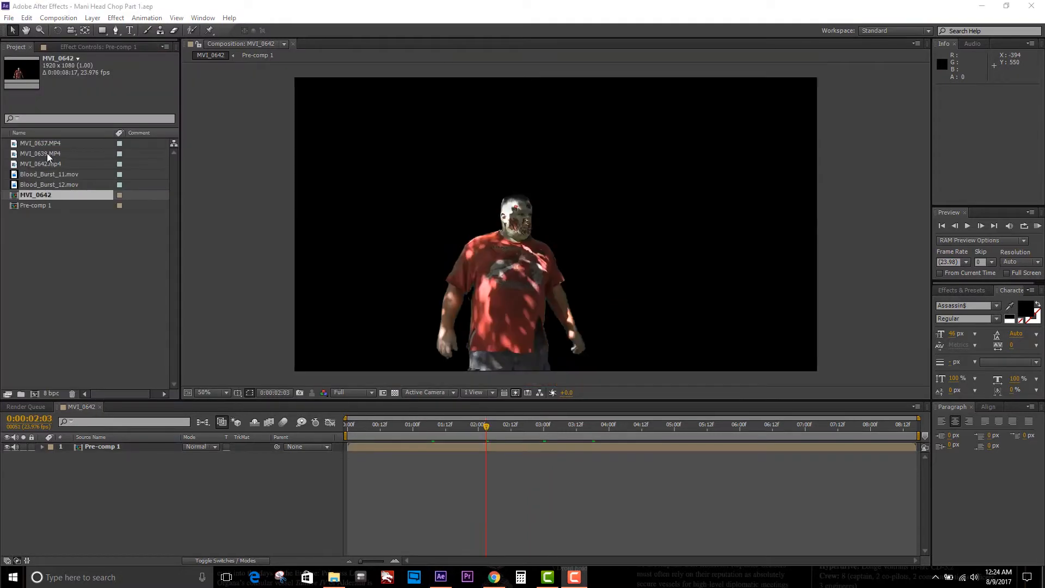
# Add the MVI_0639.MP4 footage to the MVI_0642 composition as a background beneath Pre-comp 1.
pyautogui.click(47, 152)
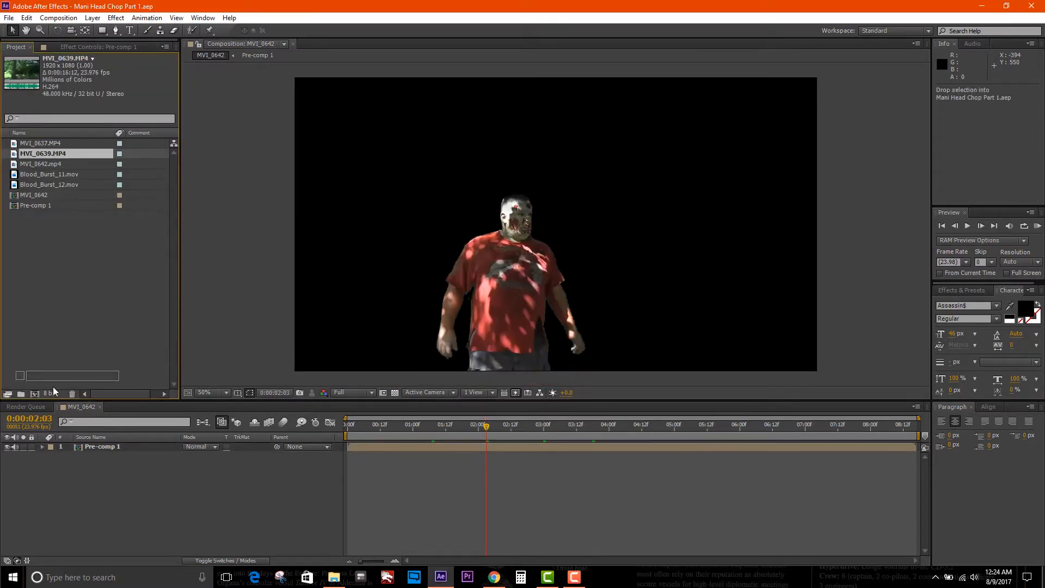
pyautogui.moveTo(60, 482); pyautogui.dragTo(60, 482)
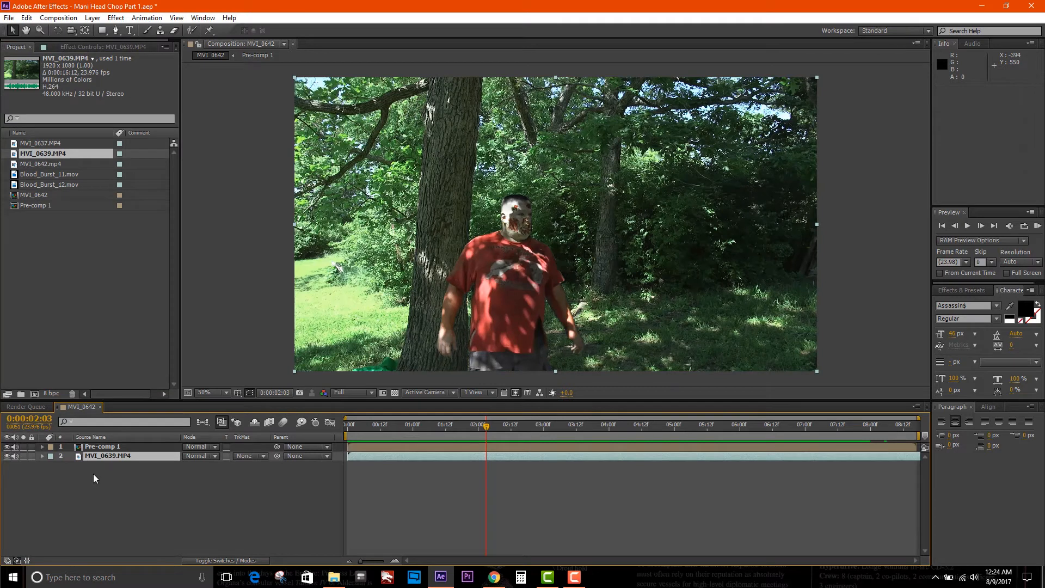
# Mute the audio of both layers and play back the composite over the background.
pyautogui.moveTo(15, 446); pyautogui.dragTo(14, 455)
pyautogui.press('space')
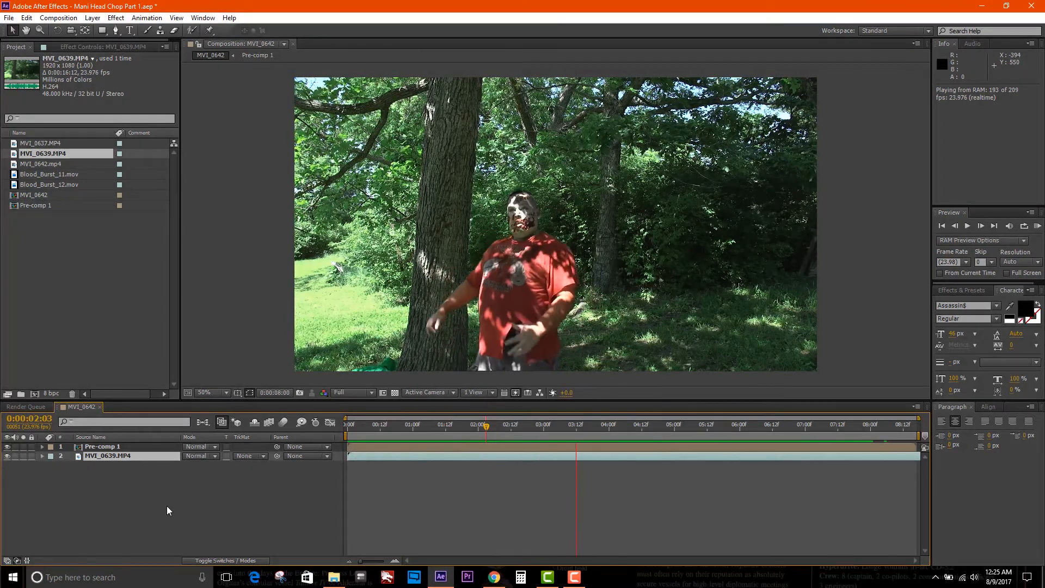
pyautogui.press('space')
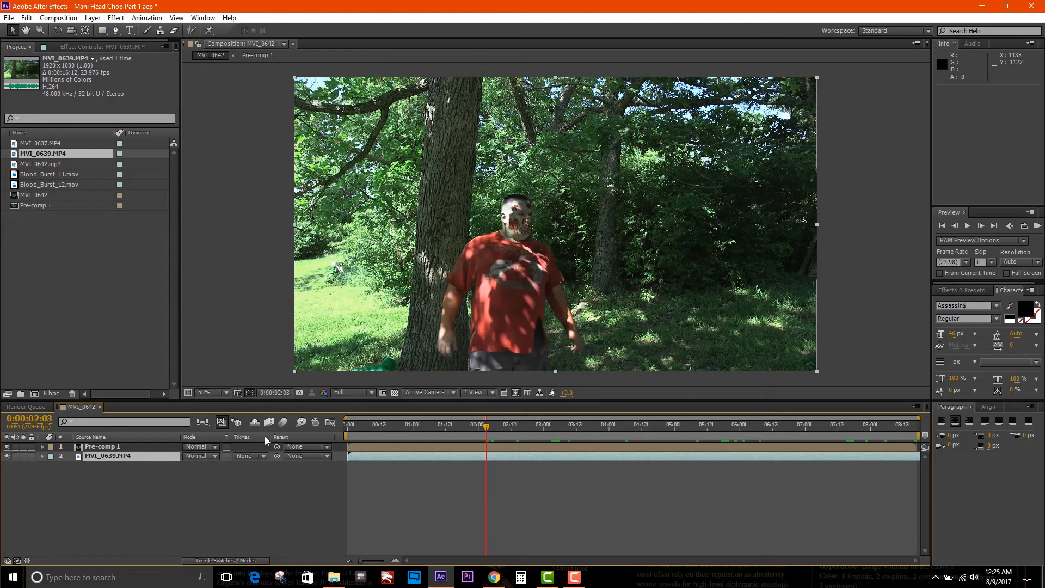
# Duplicate the Pre-comp 1 layer twice to get three copies above the background footage.
pyautogui.click(111, 448)
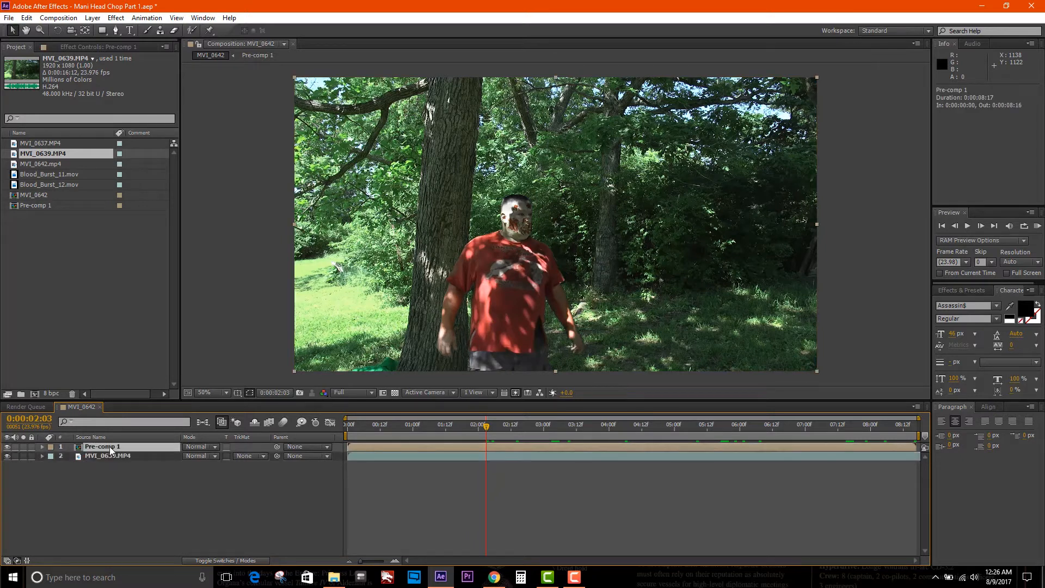
pyautogui.hotkey('ctrl', 'd')
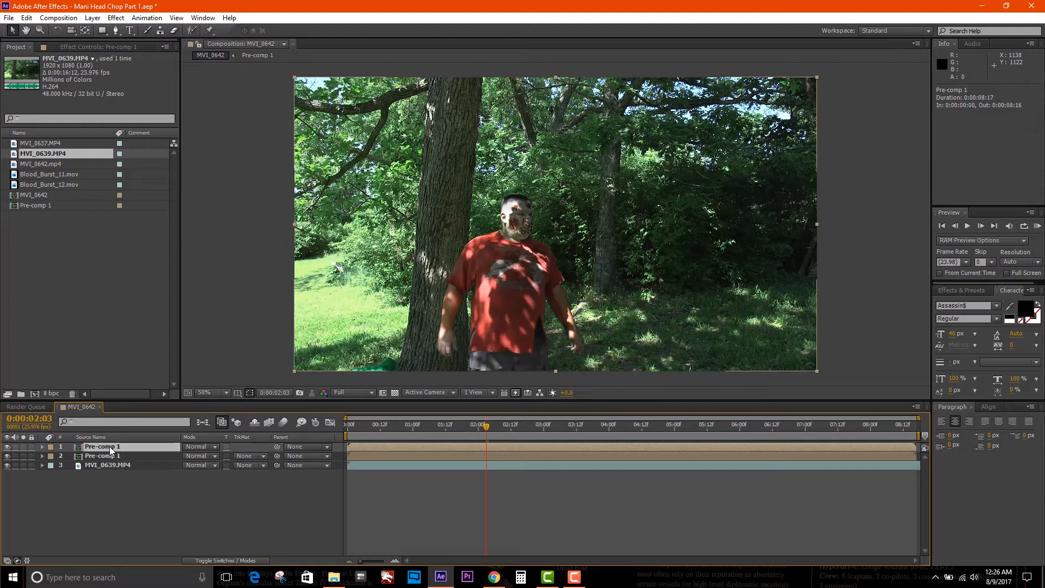
pyautogui.hotkey('ctrl', 'd')
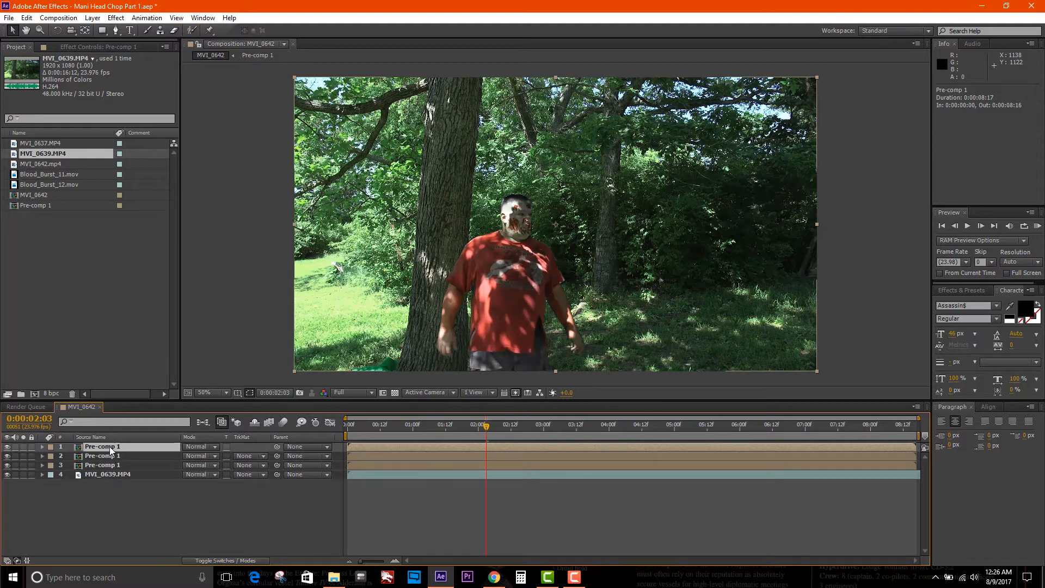
# Rename the three Pre-comp 1 layers, in stacking order from the uppermost, as Full Body, Lower Body and Top Head.
pyautogui.press('Return')
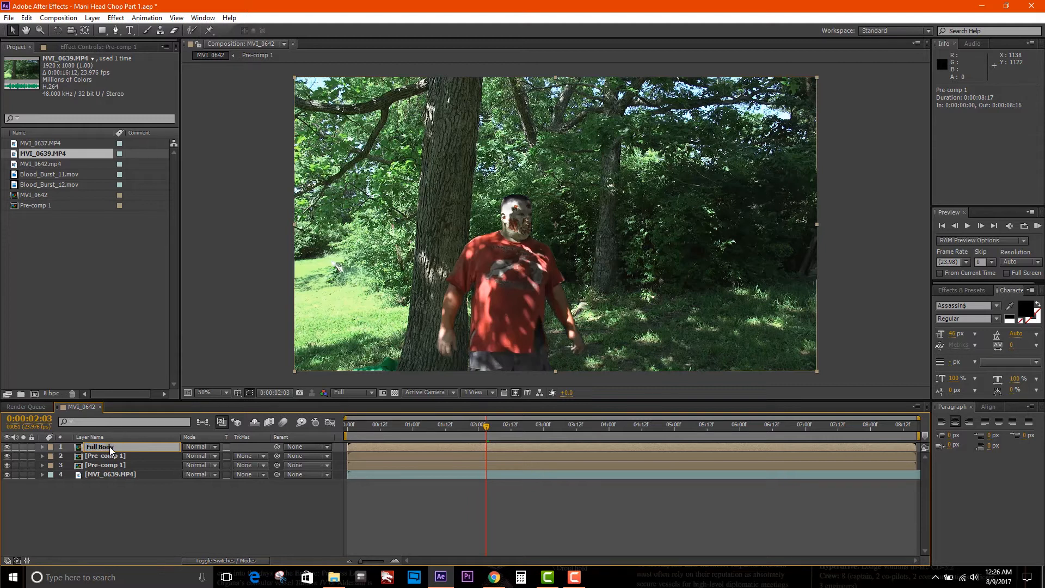
pyautogui.press('Return')
pyautogui.click(110, 455)
pyautogui.press('Return')
pyautogui.write('Lower Body')
pyautogui.press('Return')
pyautogui.click(114, 466)
pyautogui.press('Return')
pyautogui.write('Top He')
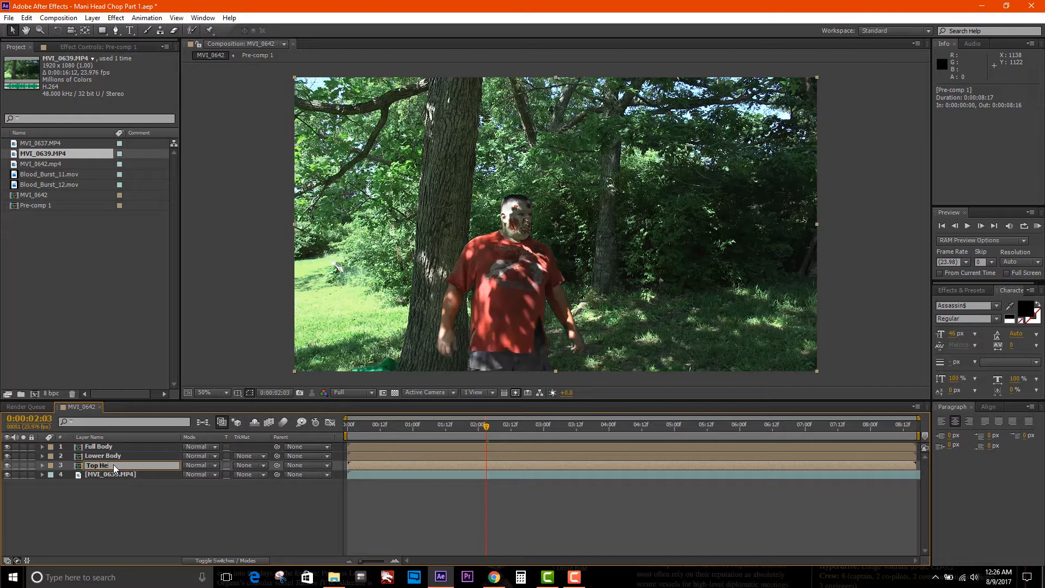
pyautogui.write('ad')
pyautogui.press('Return')
# Rename the MVI_0639.MP4 layer as Clean Plate Background.
pyautogui.click(113, 474)
pyautogui.press('Return')
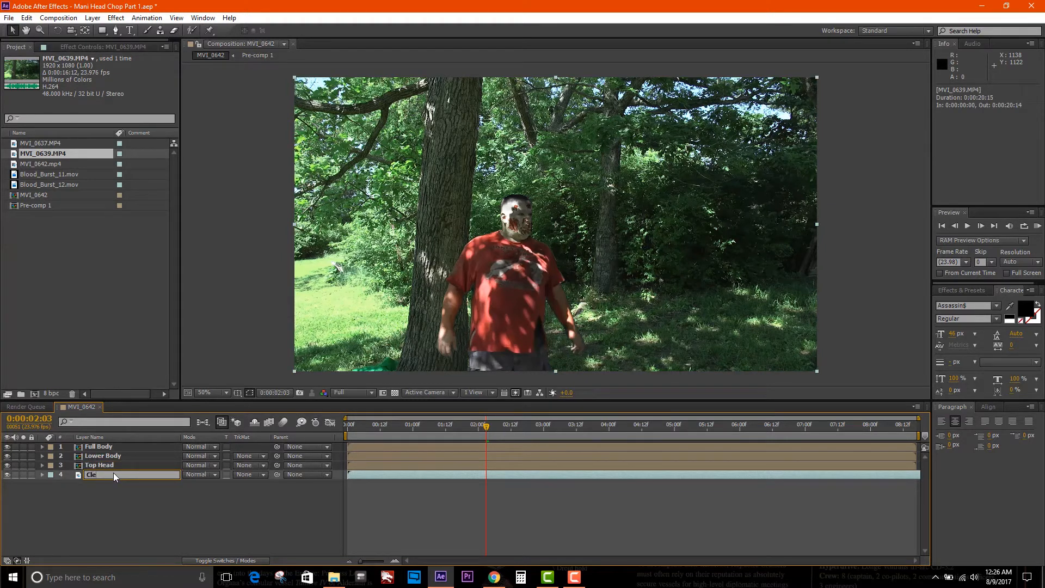
pyautogui.write('Clean Plate Background')
pyautogui.press('Return')
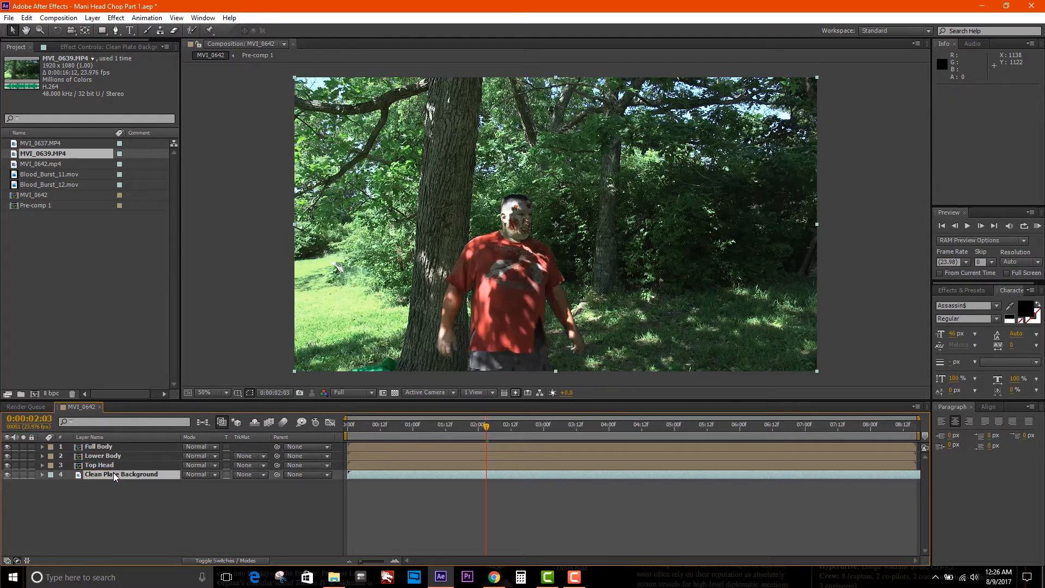
# Draw a closed 11-vertex Pen mask on the Lower Body layer around the zombie's whole body, with a dip just above his head.
pyautogui.click(109, 456)
pyautogui.click(116, 31)
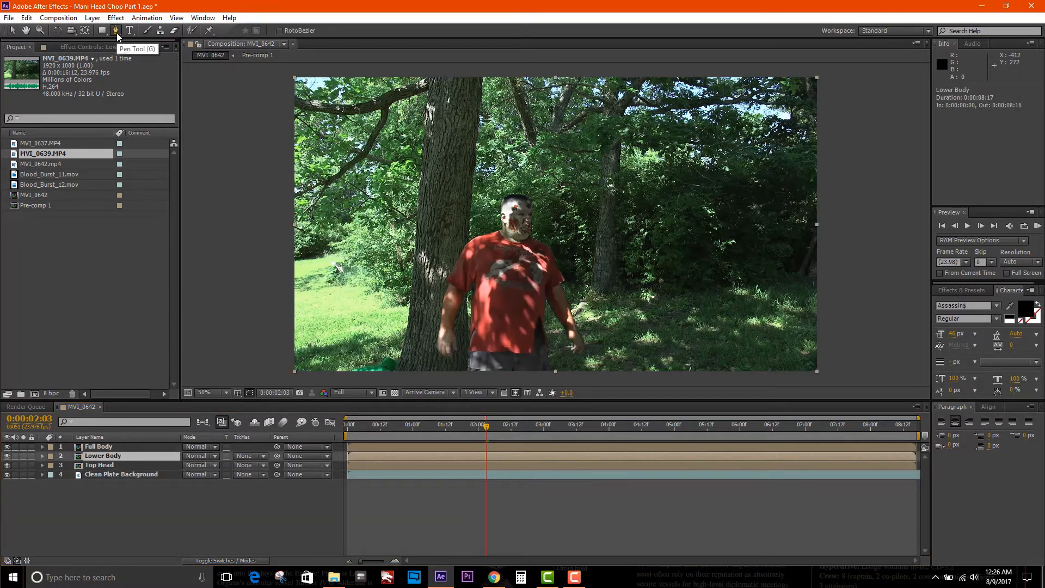
pyautogui.click(389, 376)
pyautogui.click(380, 304)
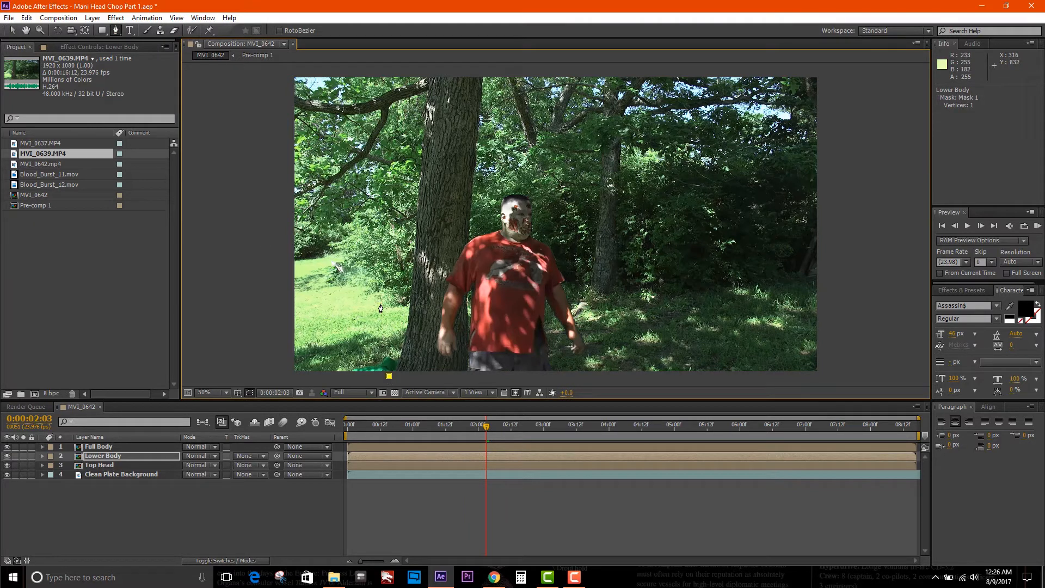
pyautogui.click(409, 245)
pyautogui.click(439, 195)
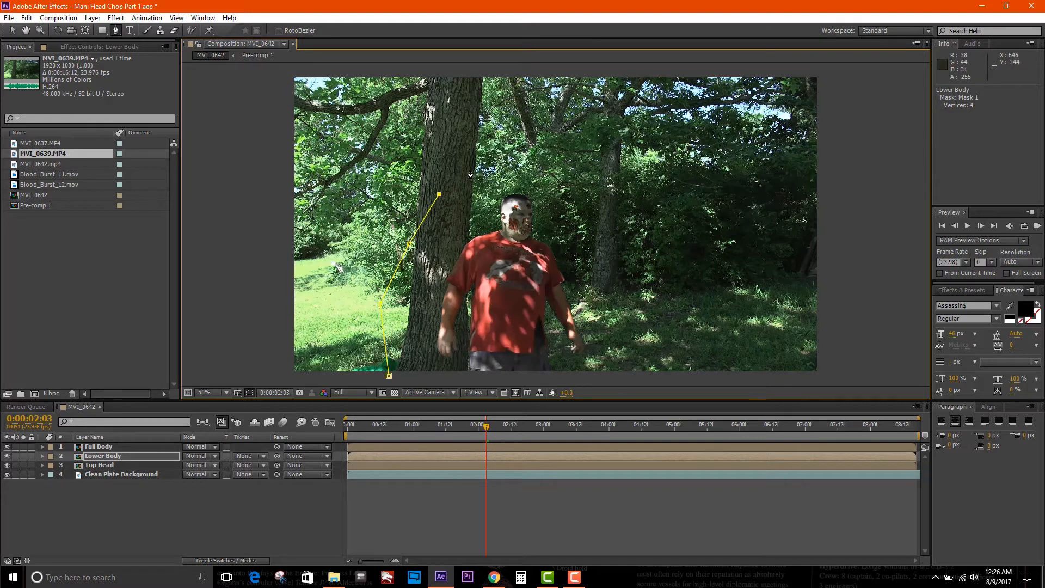
pyautogui.click(488, 146)
pyautogui.click(493, 172)
pyautogui.click(539, 174)
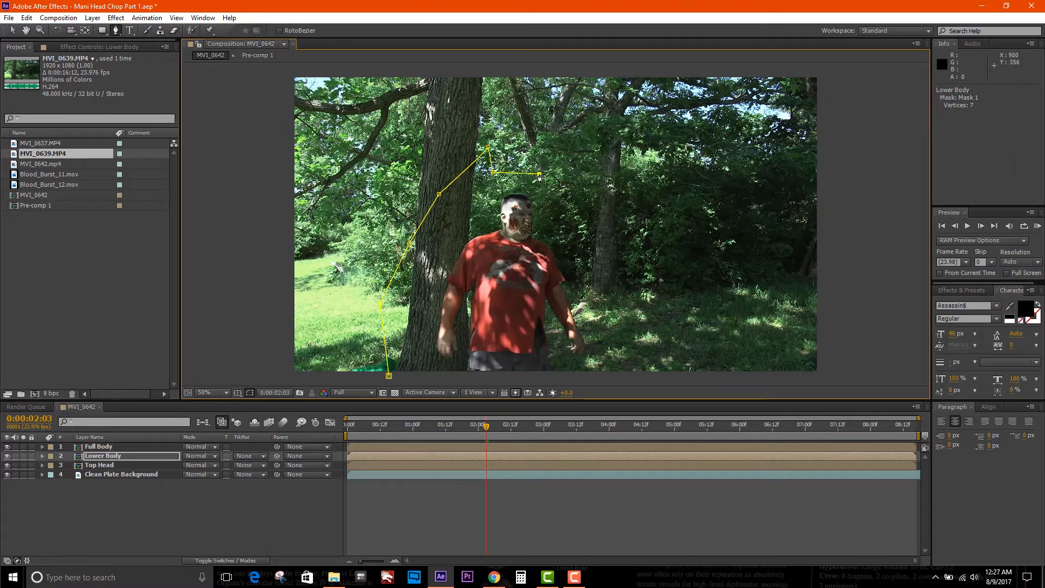
pyautogui.click(572, 162)
pyautogui.click(630, 269)
pyautogui.click(643, 319)
pyautogui.click(640, 379)
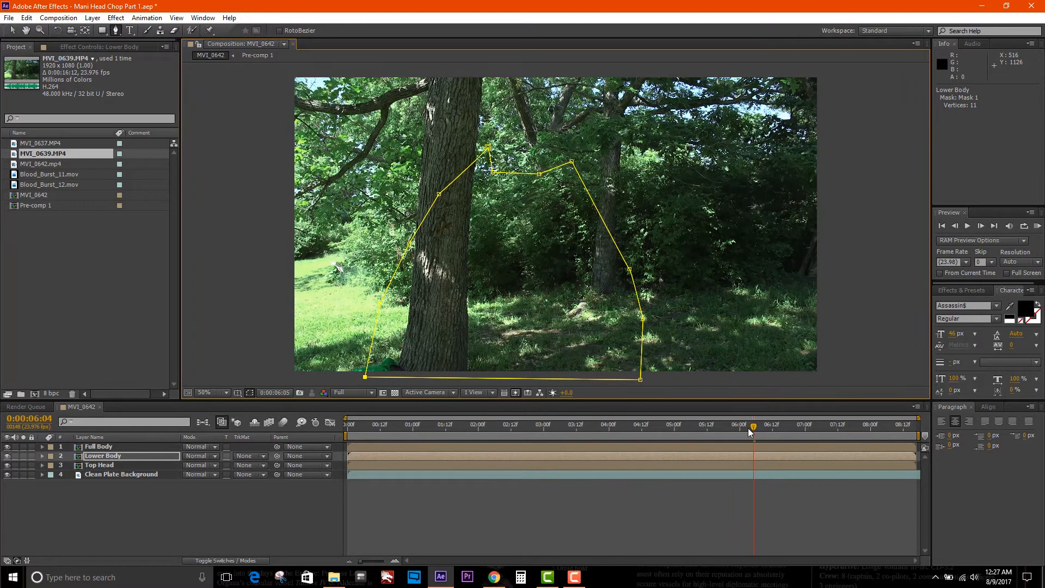
# Move the current time to 0:00:05:04 and hide the Full Body and Lower Body layers.
pyautogui.moveTo(751, 430); pyautogui.dragTo(685, 447)
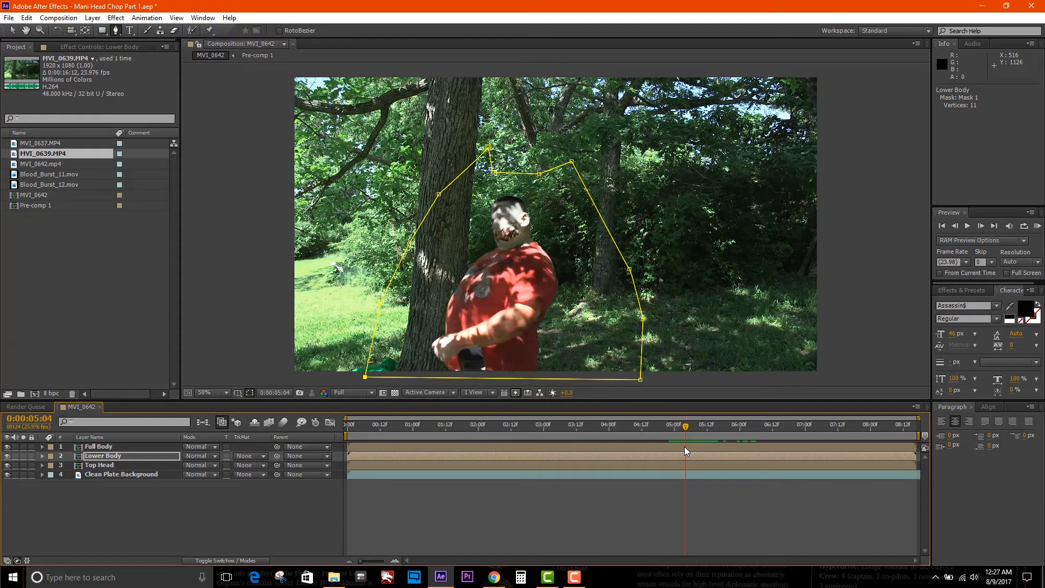
pyautogui.click(8, 456)
pyautogui.click(9, 458)
pyautogui.click(8, 458)
# Draw a closed six-vertex Pen mask on the Top Head layer around the upper head, with its lower edge cutting diagonally across the face.
pyautogui.click(95, 465)
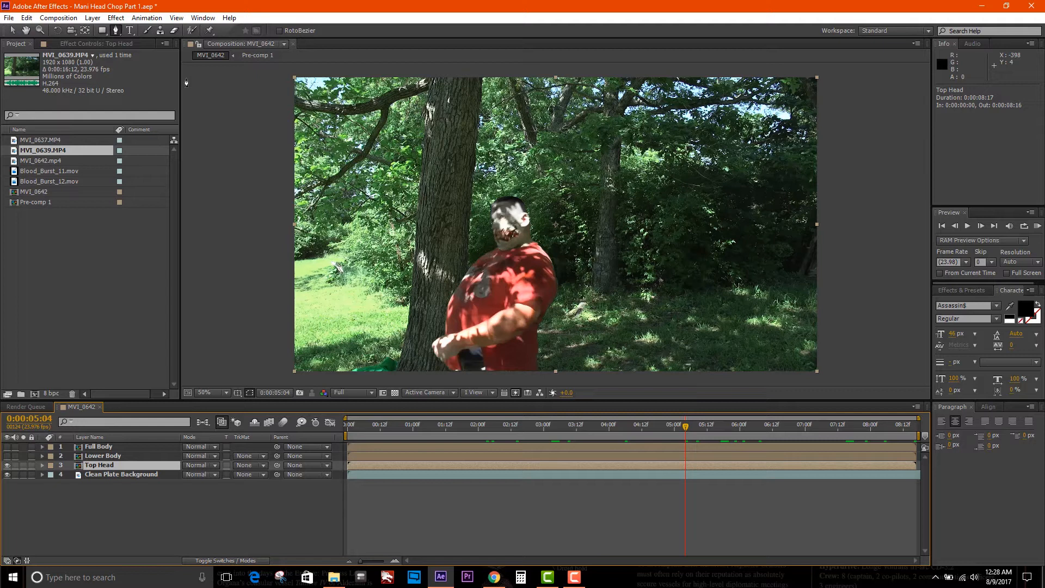
pyautogui.click(118, 30)
pyautogui.click(477, 230)
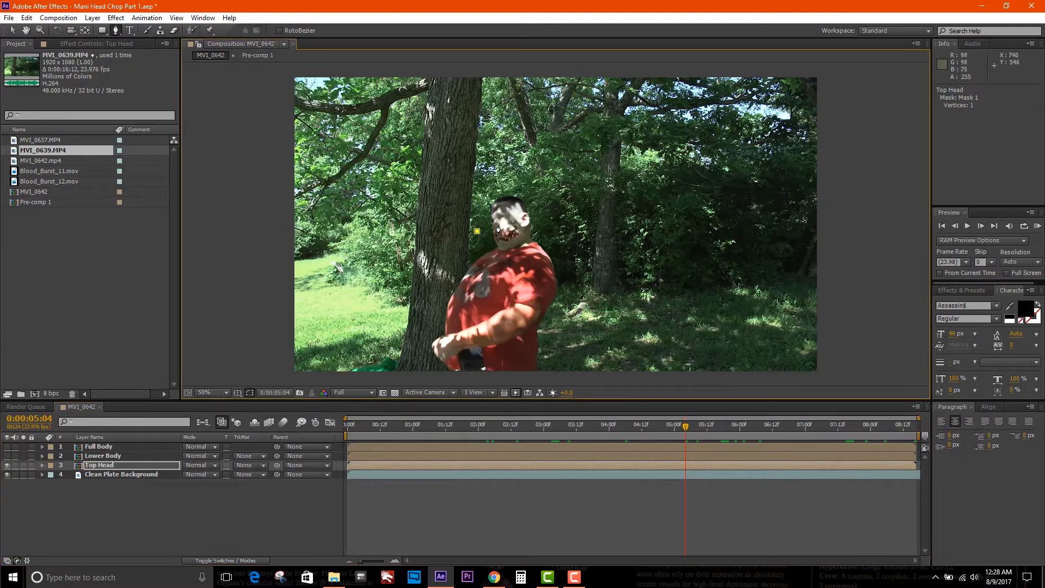
pyautogui.click(546, 216)
pyautogui.click(578, 182)
pyautogui.click(500, 119)
pyautogui.click(436, 159)
pyautogui.click(435, 203)
pyautogui.click(477, 231)
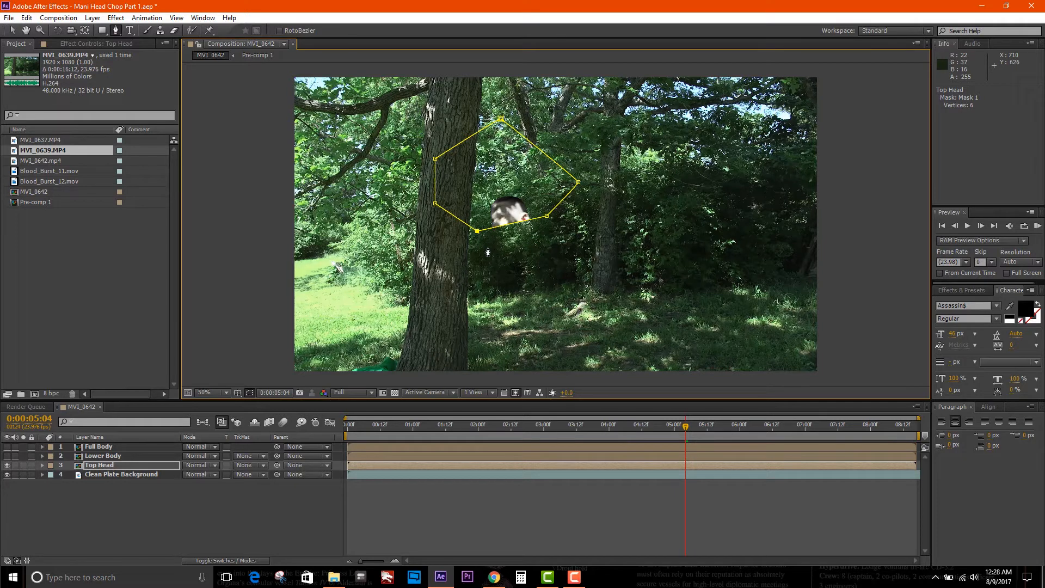
pyautogui.press('v')
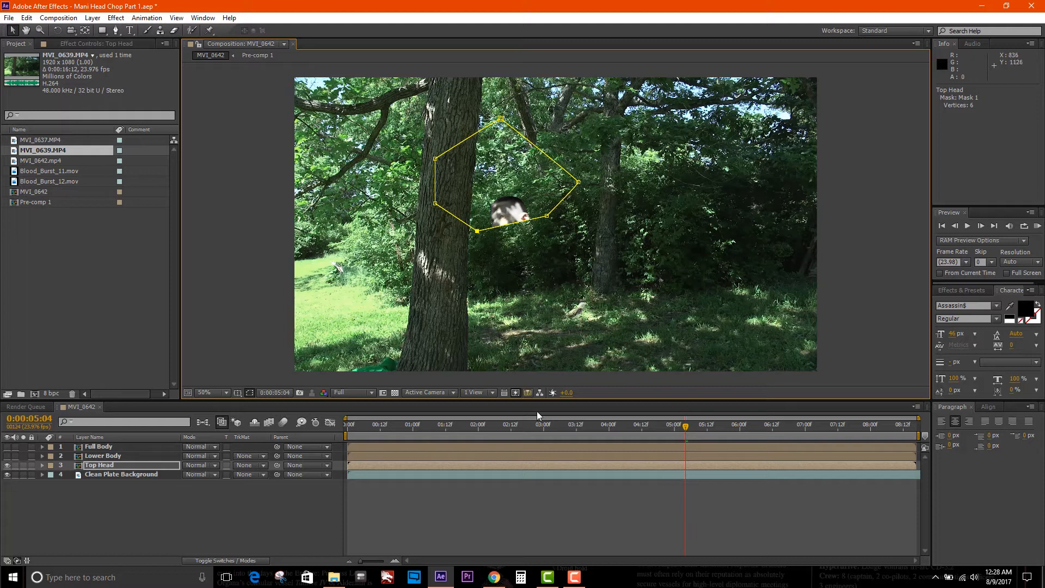
pyautogui.click(113, 465)
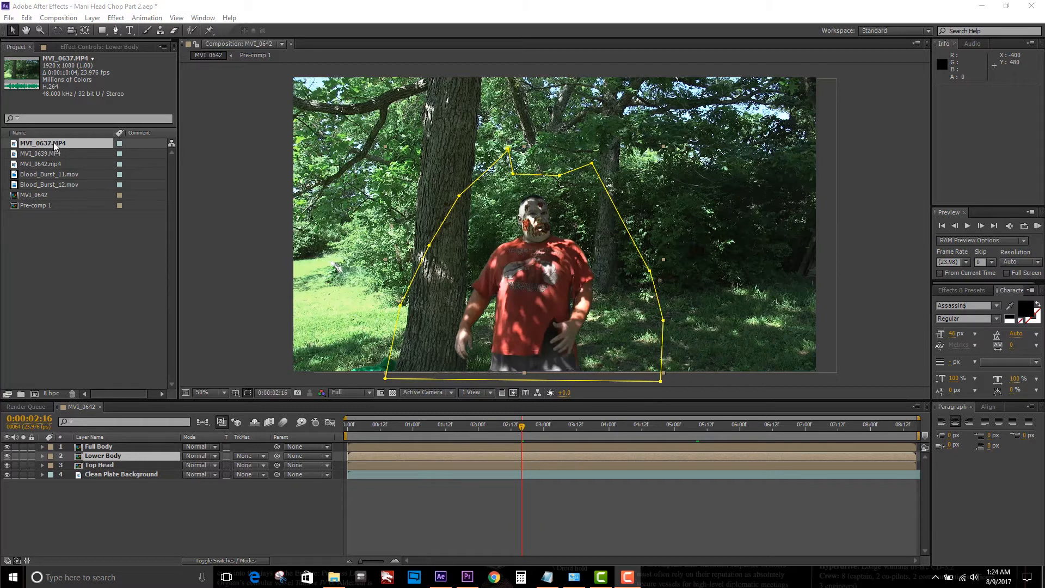
# Add MVI_0637.MP4 directly above Clean Plate Background and shift its start to -0:00:03:08, so the attacker's swing falls near 0:00:05:09.
pyautogui.moveTo(53, 142); pyautogui.dragTo(90, 469)
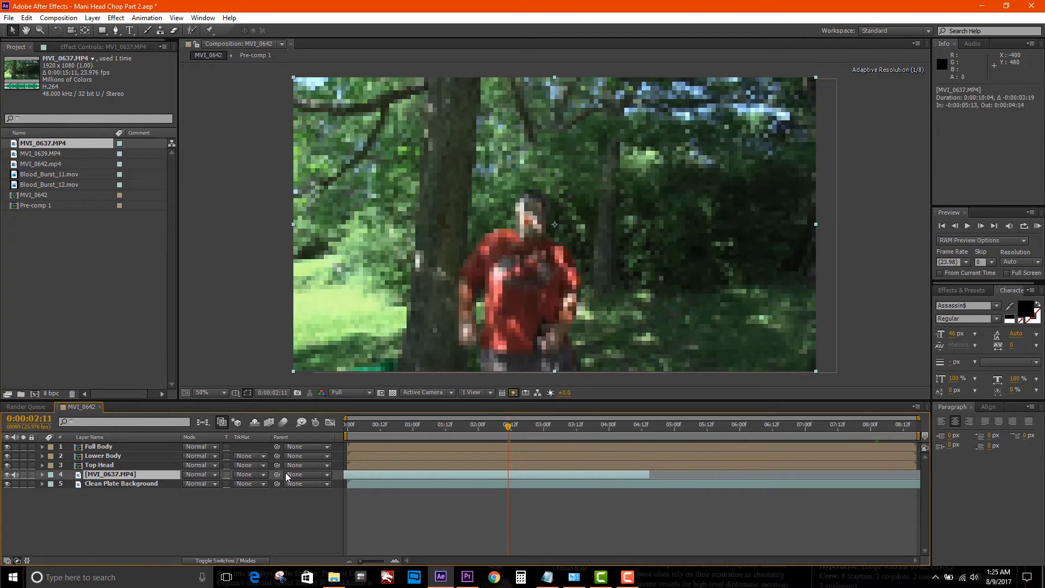
pyautogui.moveTo(285, 472)
pyautogui.mouseDown()
pyautogui.moveTo(209, 476)
pyautogui.moveTo(294, 480)
pyautogui.mouseUp()
pyautogui.moveTo(550, 426); pyautogui.dragTo(696, 443)
pyautogui.moveTo(582, 477); pyautogui.dragTo(737, 482)
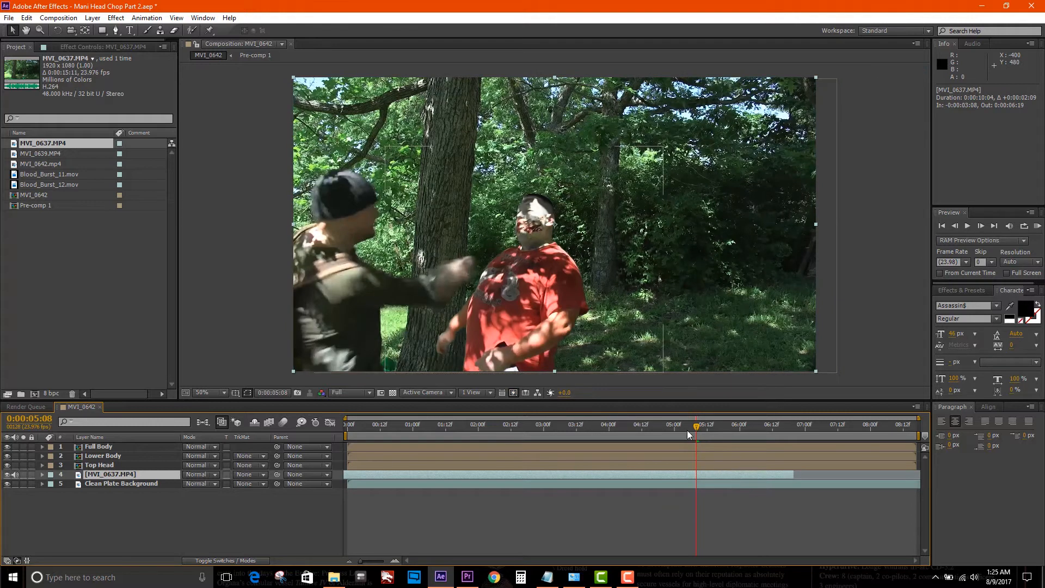
pyautogui.moveTo(697, 426)
pyautogui.mouseDown()
pyautogui.moveTo(649, 430)
pyautogui.moveTo(723, 437)
pyautogui.moveTo(707, 427)
pyautogui.moveTo(681, 434)
pyautogui.moveTo(698, 436)
pyautogui.mouseUp()
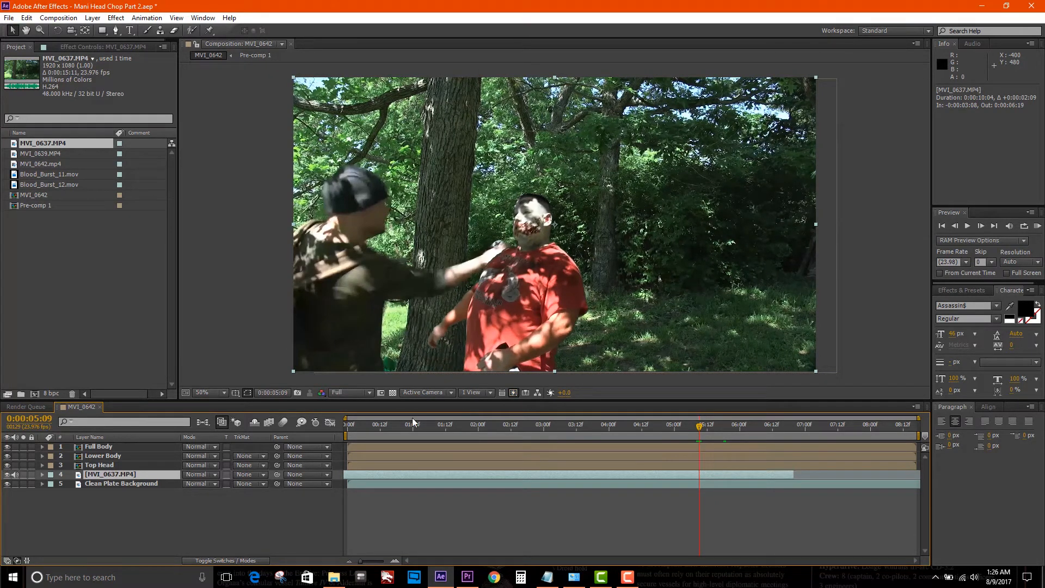
# Move the Full Body, Lower Body and Top Head layers together to position 1212, 576 and check the alignment with the attacker's swing.
pyautogui.click(107, 446)
pyautogui.keyDown('shift'); pyautogui.click(105, 465); pyautogui.keyUp('shift')
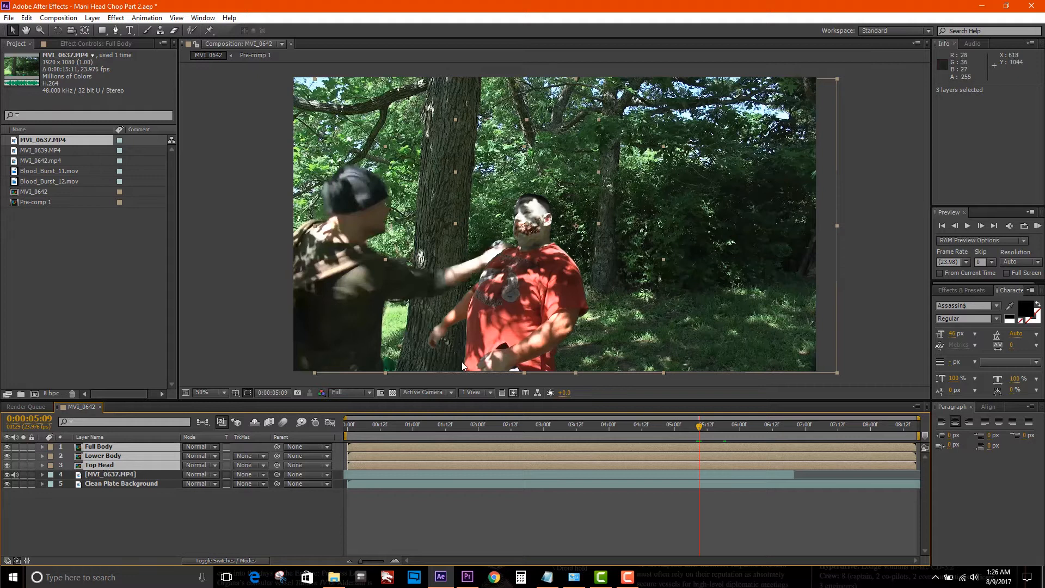
pyautogui.moveTo(503, 276); pyautogui.dragTo(552, 288)
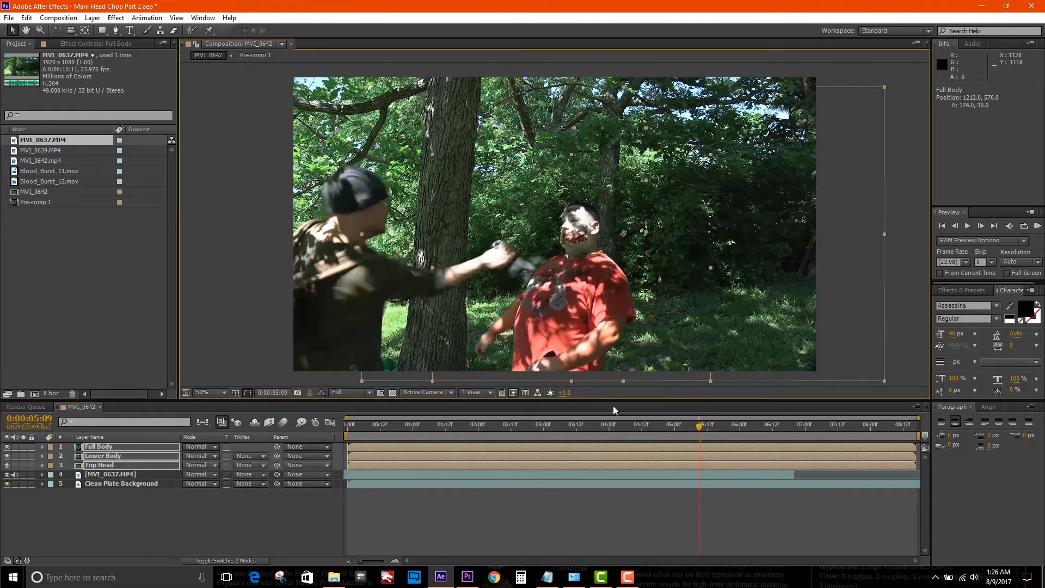
pyautogui.moveTo(700, 430); pyautogui.dragTo(721, 443)
pyautogui.moveTo(680, 437); pyautogui.dragTo(717, 447)
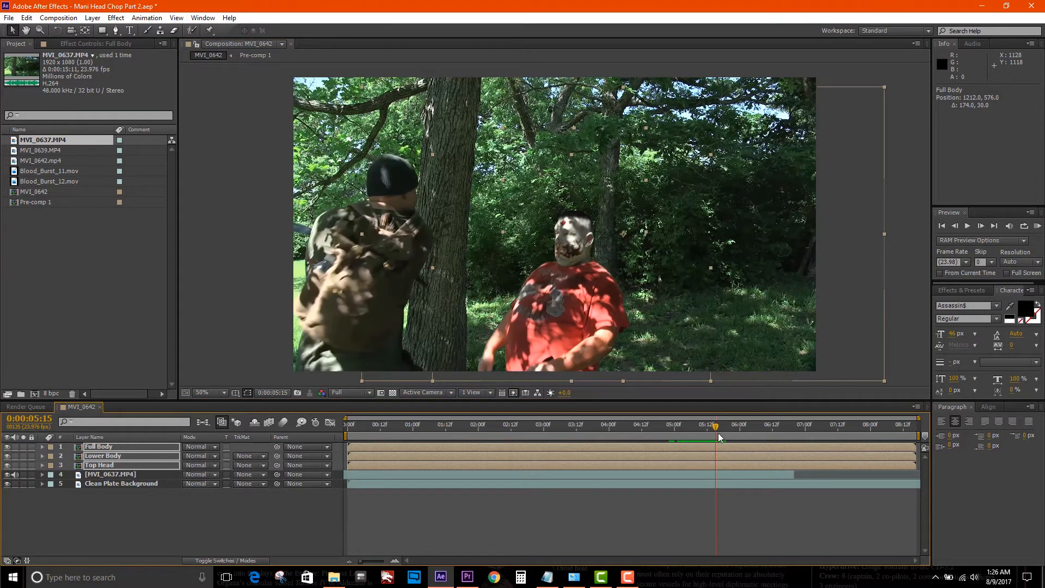
pyautogui.moveTo(718, 426); pyautogui.dragTo(706, 465)
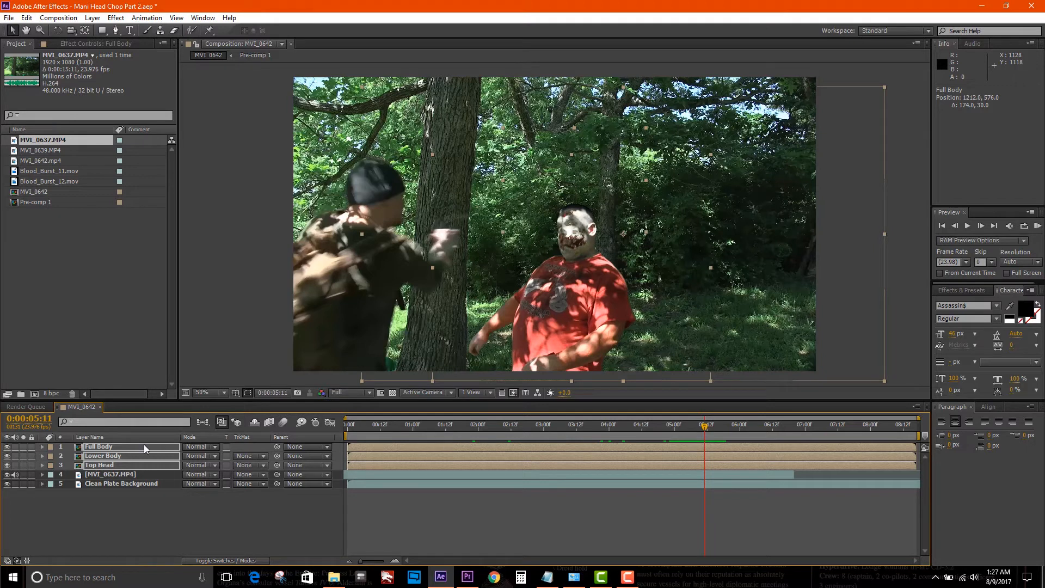
# At 0:00:05:05, lower the two Lower Body mask vertices above the head so the mask edge cuts across the forehead, and compare neighbouring frames.
pyautogui.keyDown('ctrl'); pyautogui.click(121, 455); pyautogui.keyUp('ctrl')
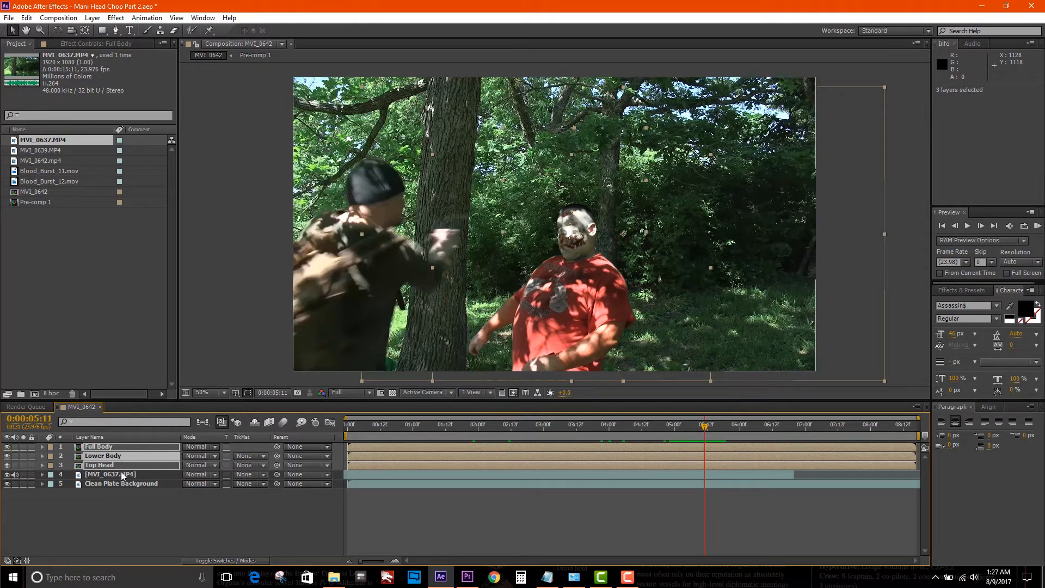
pyautogui.click(121, 460)
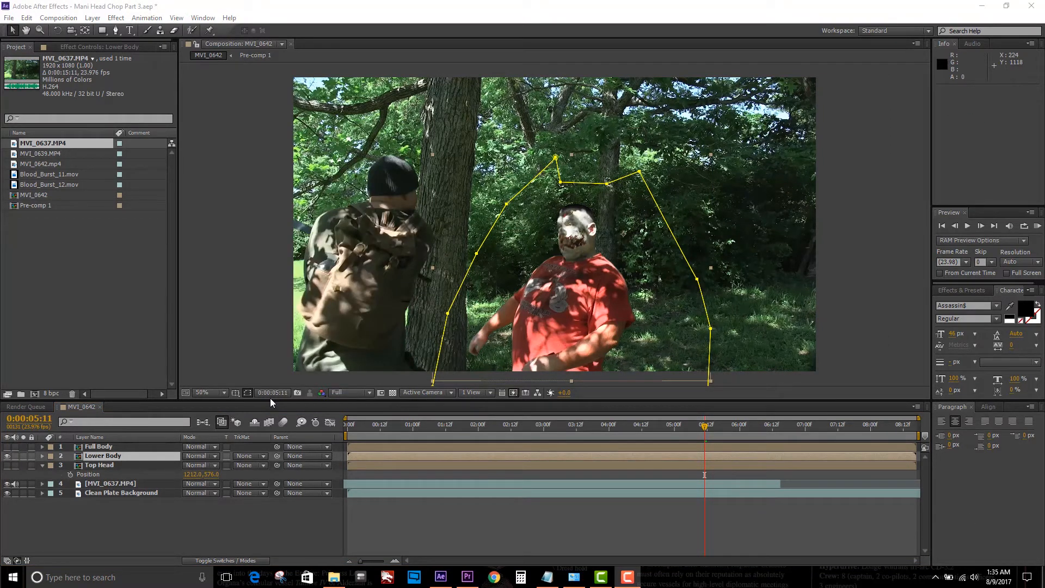
pyautogui.click(140, 456)
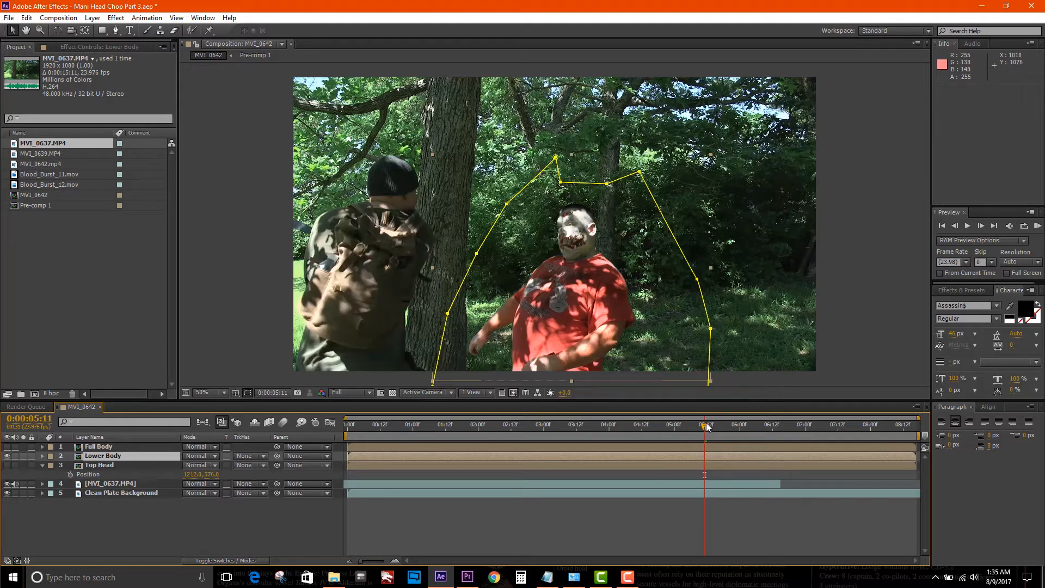
pyautogui.moveTo(706, 426); pyautogui.dragTo(689, 434)
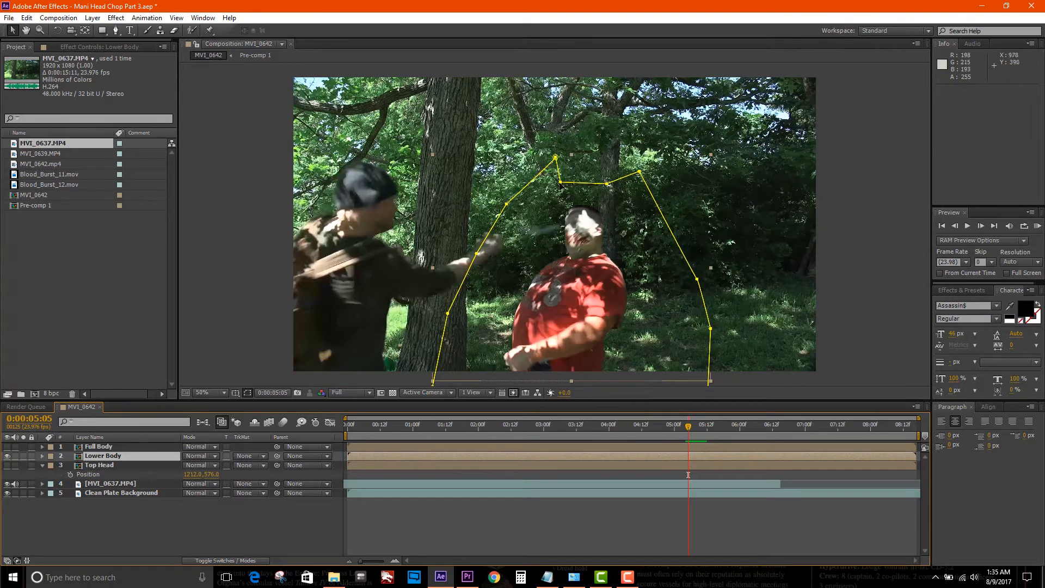
pyautogui.moveTo(560, 183); pyautogui.dragTo(560, 228)
pyautogui.moveTo(607, 184); pyautogui.dragTo(560, 230)
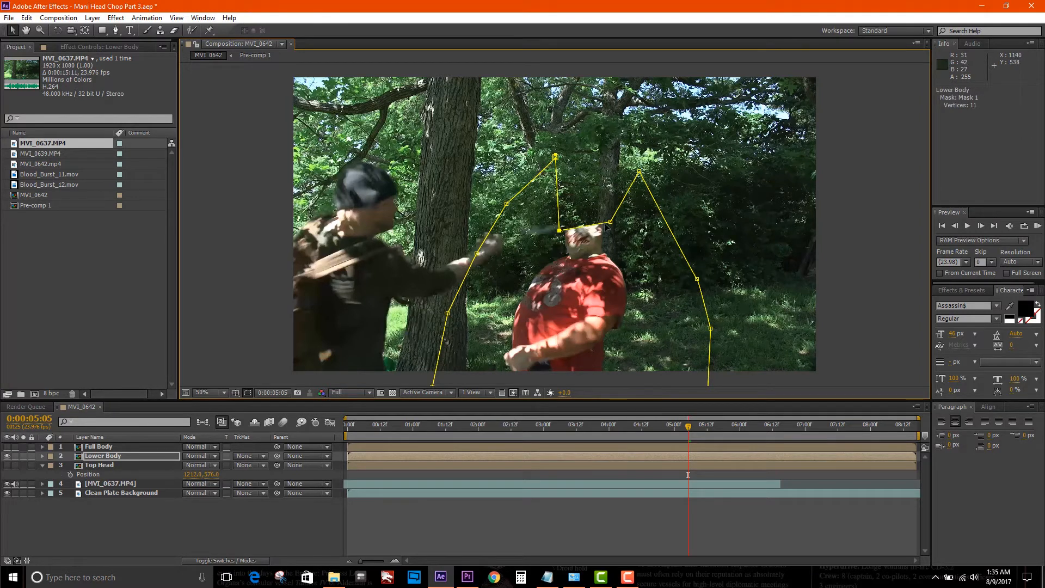
pyautogui.click(9, 466)
pyautogui.press('pageup')
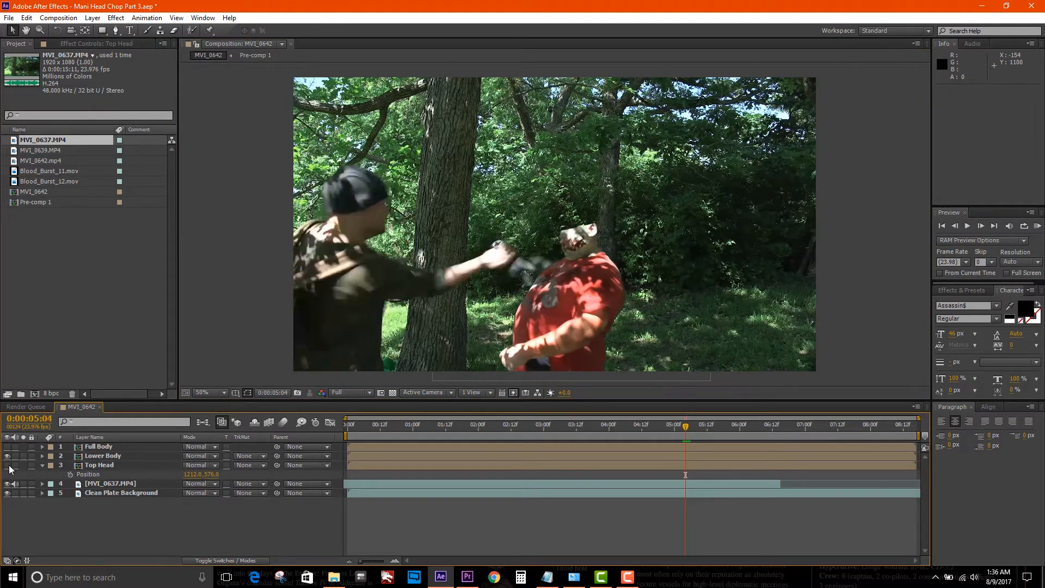
pyautogui.press('pagedown')
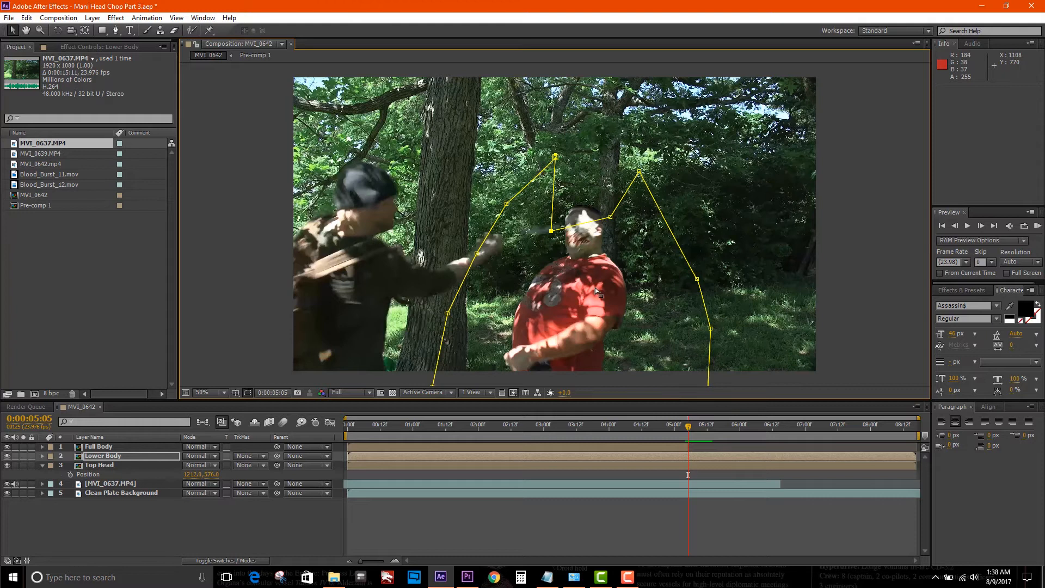
# Set Mask Path and Mask Opacity keyframes for the Lower Body layer's mask at 0:00:05:05.
pyautogui.click(104, 455)
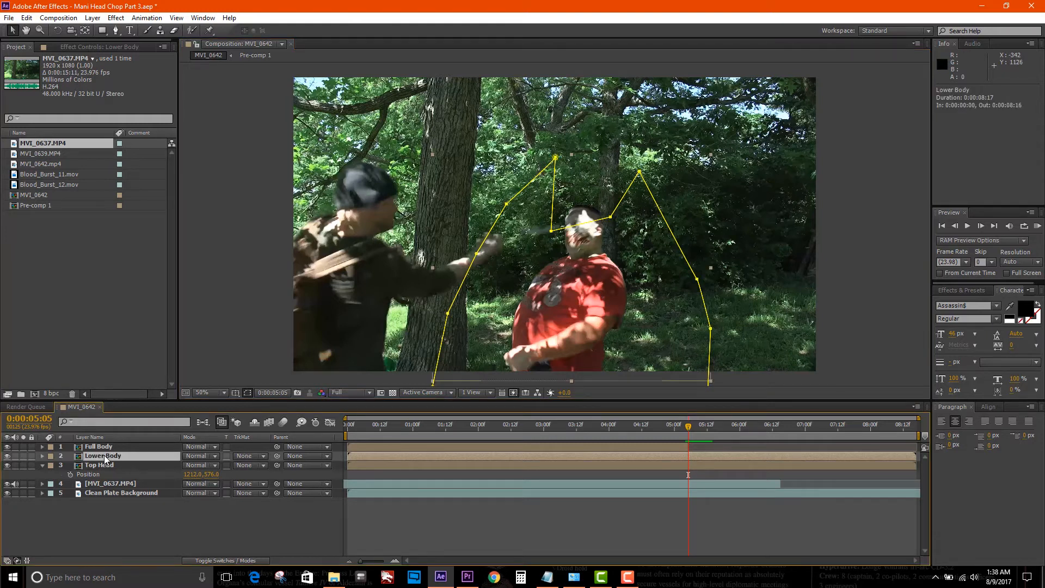
pyautogui.press('m')
pyautogui.click(61, 466)
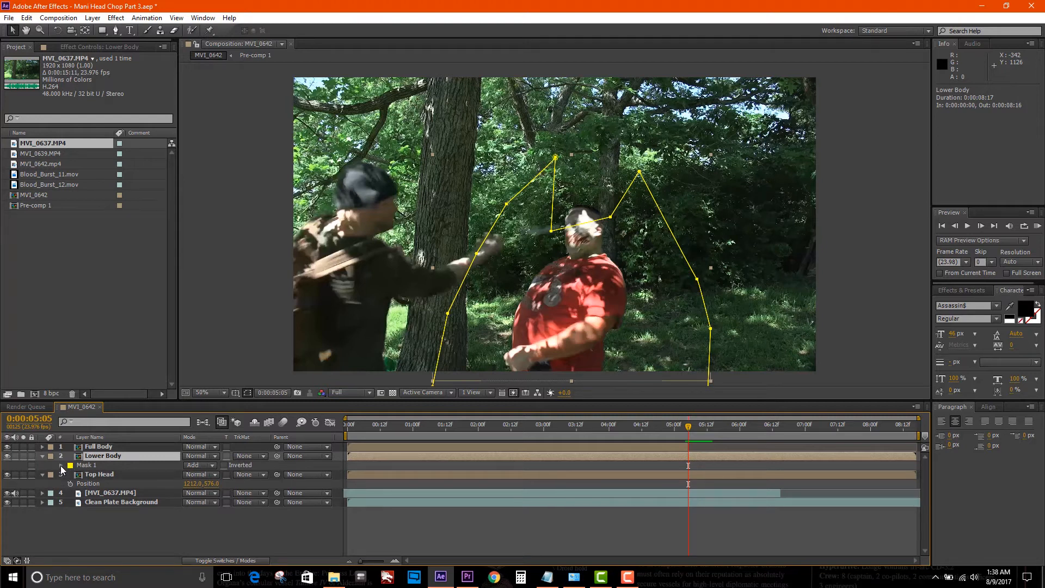
pyautogui.click(60, 465)
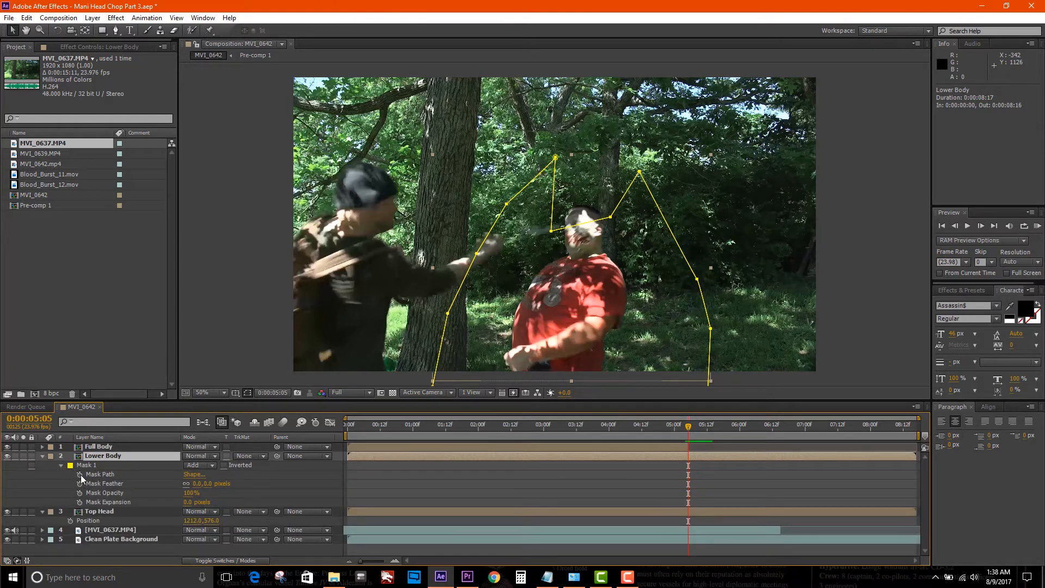
pyautogui.click(80, 474)
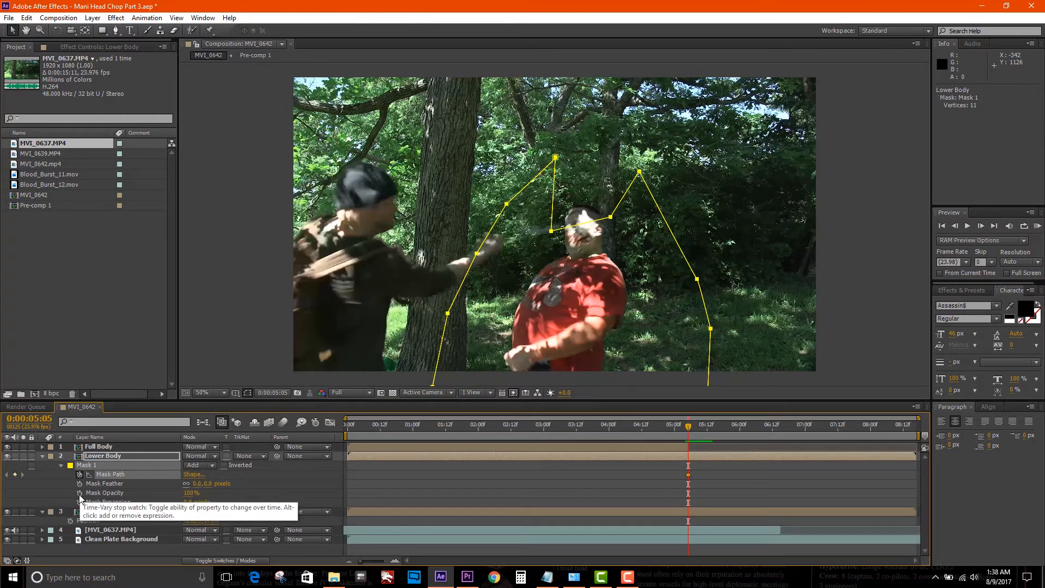
pyautogui.click(80, 493)
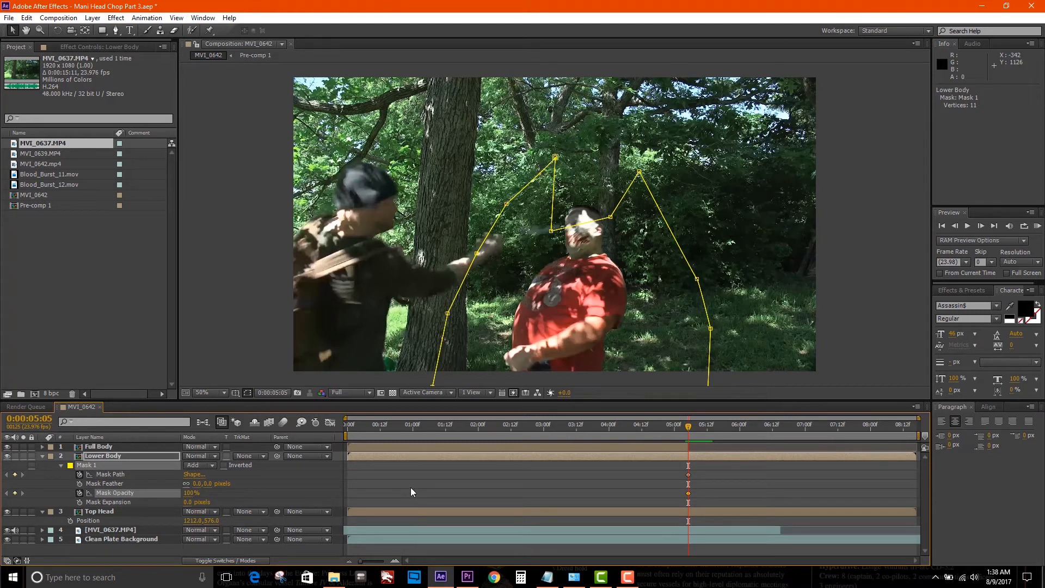
# At 0:00:05:06, adjust the two Lower Body mask vertices beside the head to follow its movement, and compare with the preceding frames.
pyautogui.press('pagedown')
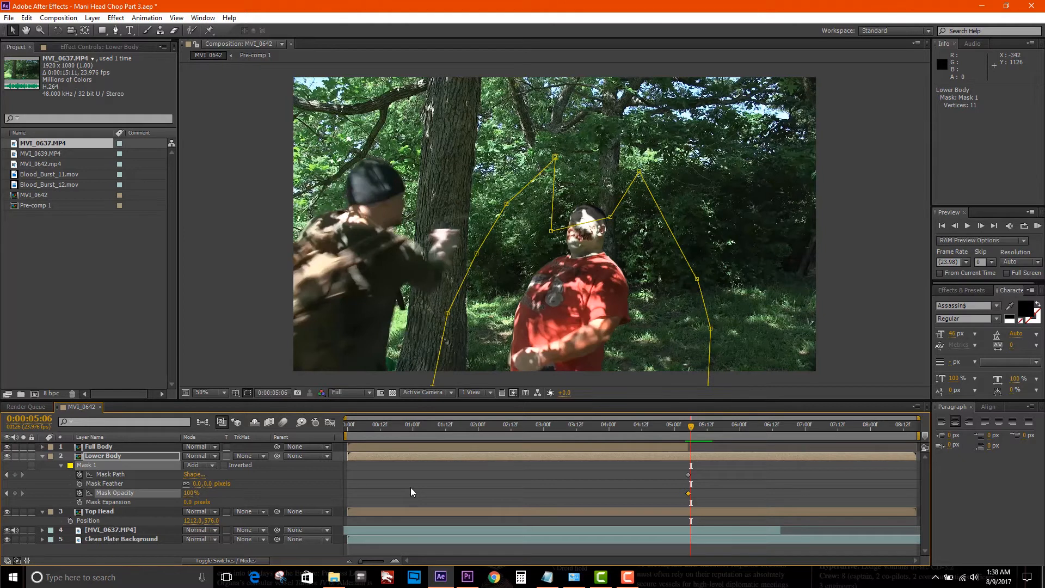
pyautogui.doubleClick(440, 457)
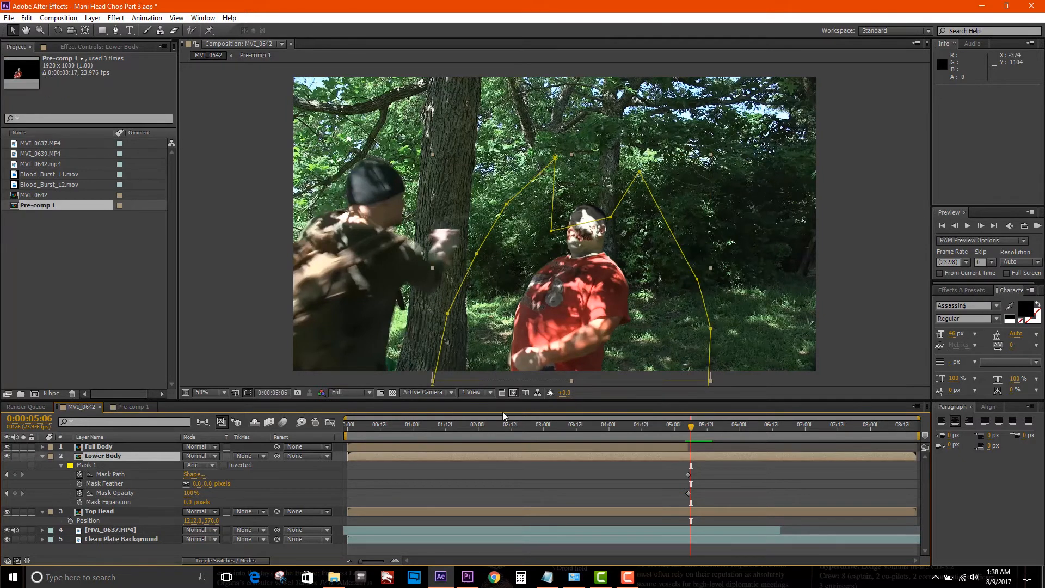
pyautogui.click(551, 231)
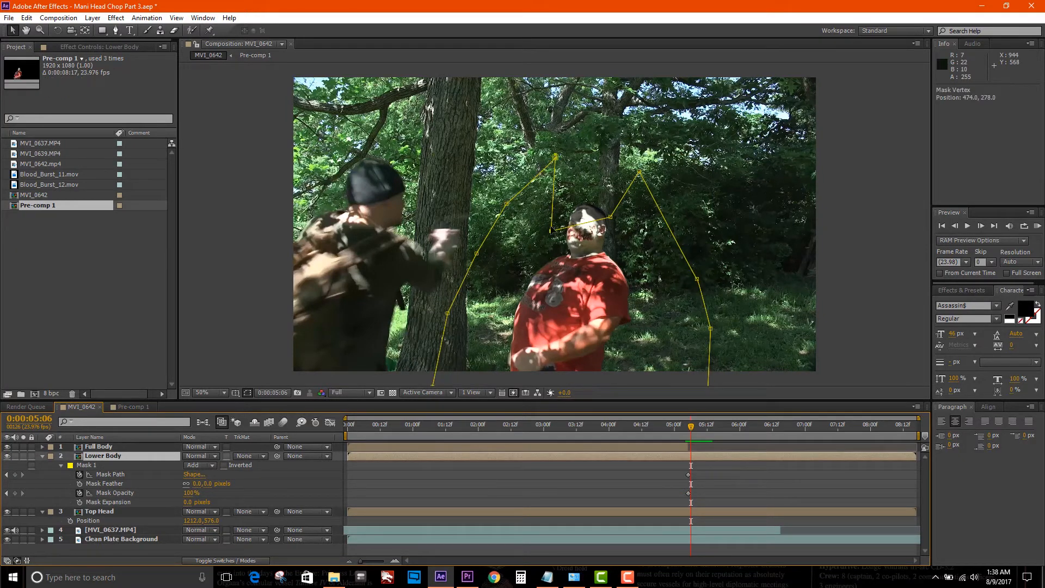
pyautogui.press('pageup')
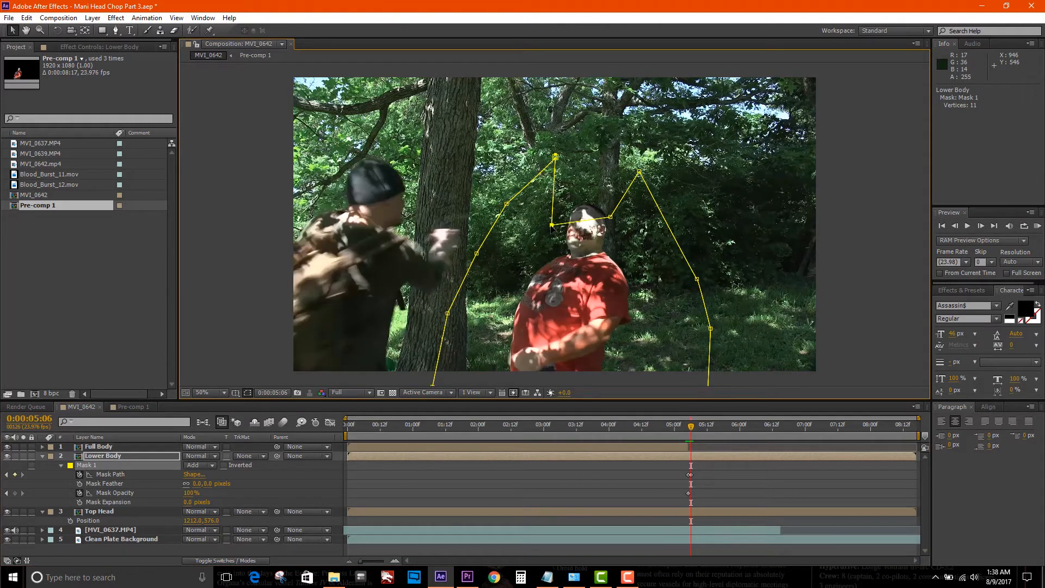
pyautogui.click(612, 217)
pyautogui.moveTo(611, 217)
pyautogui.mouseDown()
pyautogui.moveTo(623, 200)
pyautogui.moveTo(620, 216)
pyautogui.mouseUp()
pyautogui.press('pageup')
pyautogui.press('pageup')
pyautogui.press('pagedown')
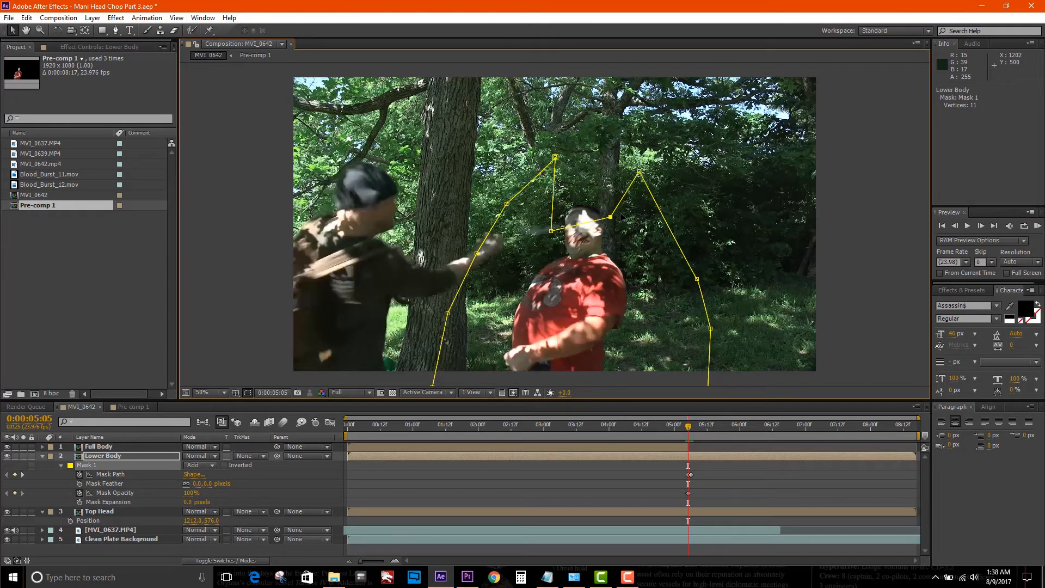
# From 0:00:05:07 to 0:00:05:10, adjust the Lower Body mask's vertex in front of the face frame by frame to follow the head.
pyautogui.press('pageup')
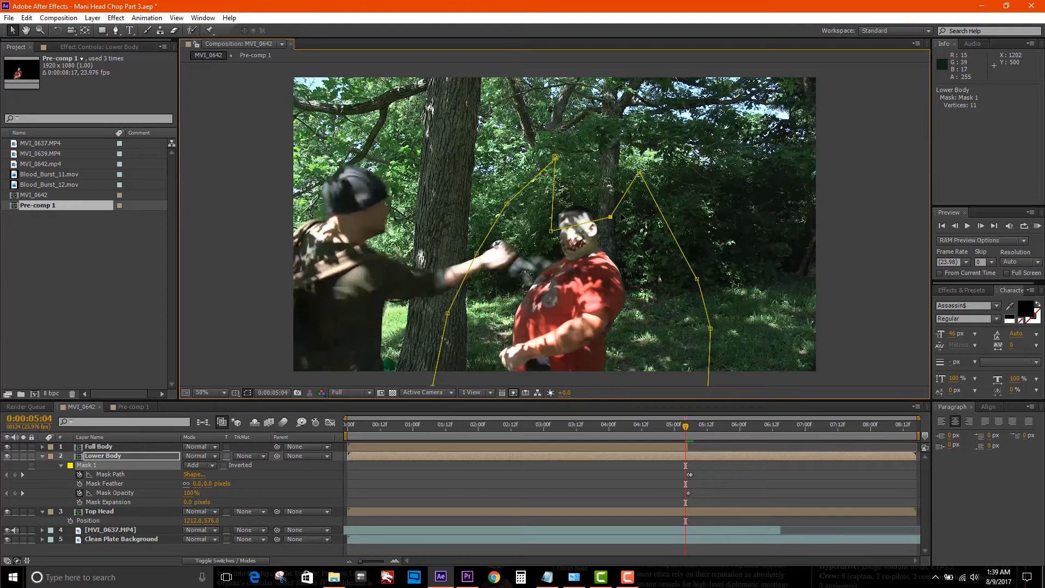
pyautogui.press('pagedown')
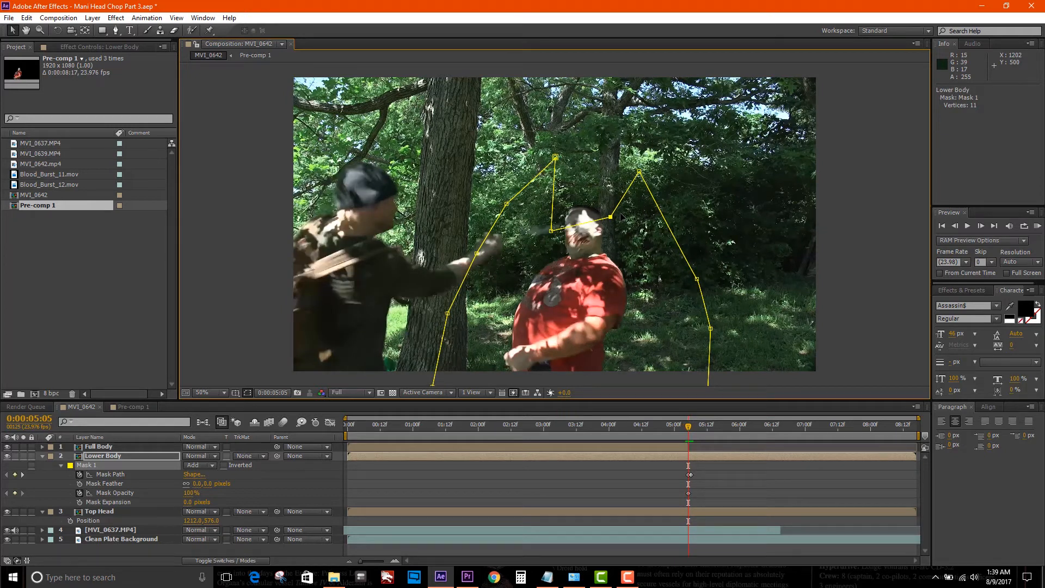
pyautogui.press('pagedown')
pyautogui.press('pagedown')
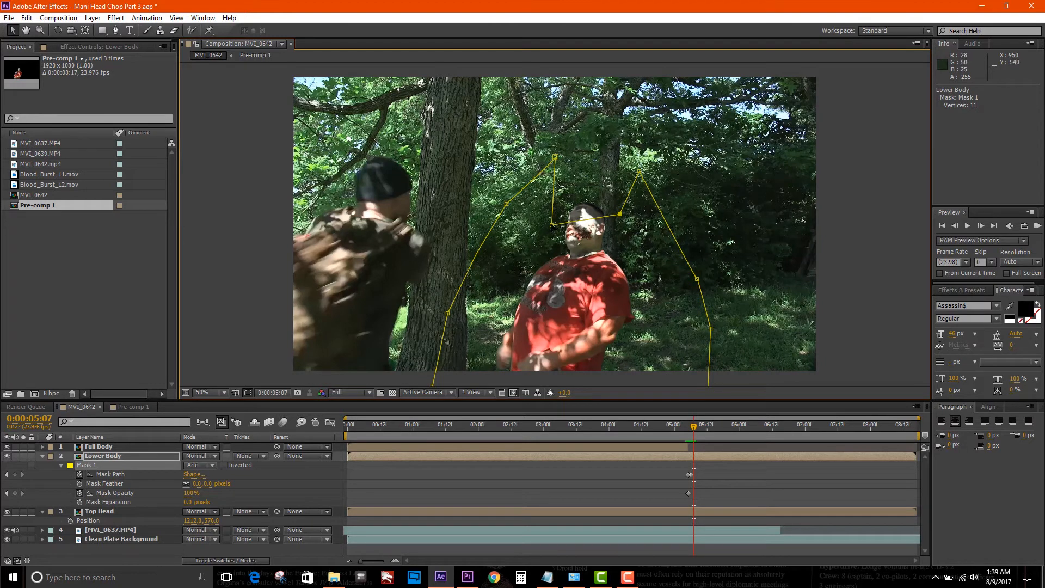
pyautogui.press('pagedown')
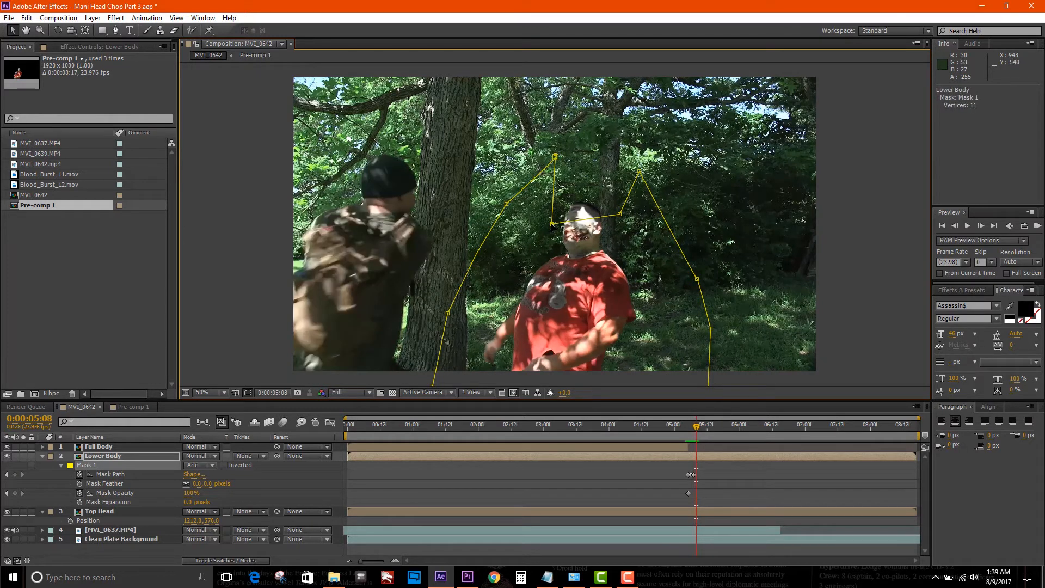
pyautogui.moveTo(552, 226); pyautogui.dragTo(553, 227)
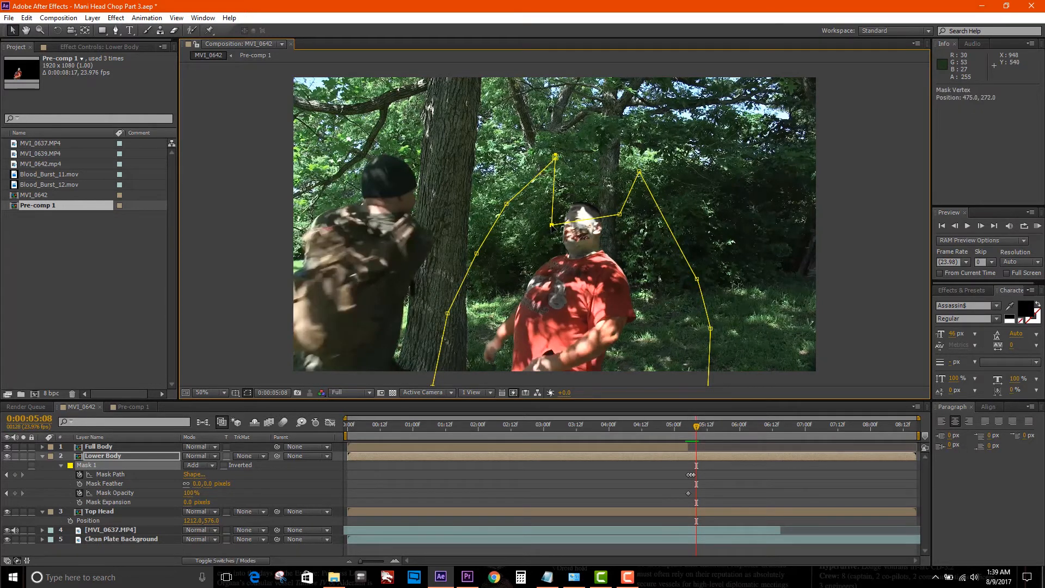
pyautogui.press('pagedown')
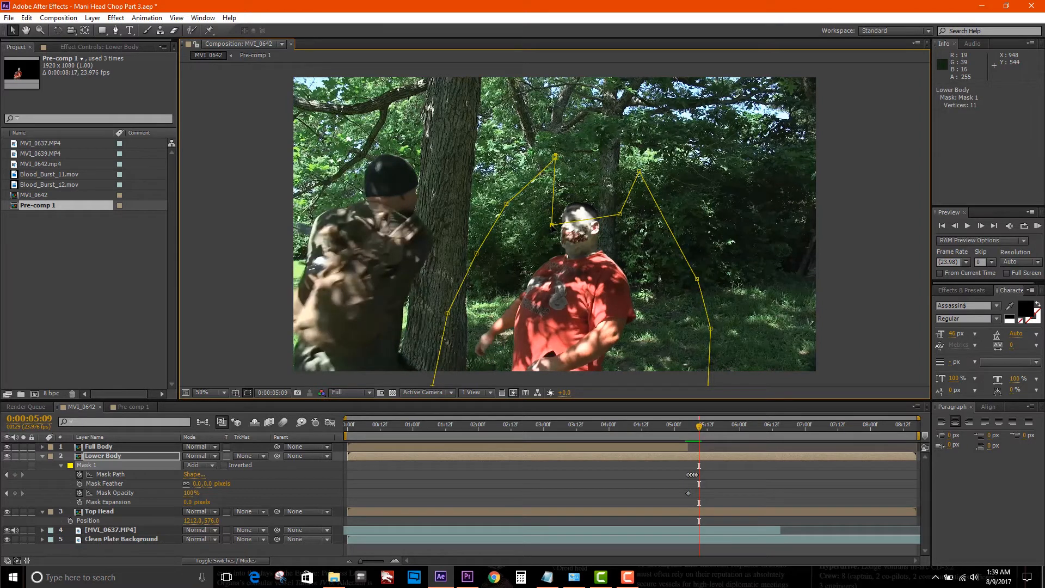
pyautogui.moveTo(552, 224); pyautogui.dragTo(553, 229)
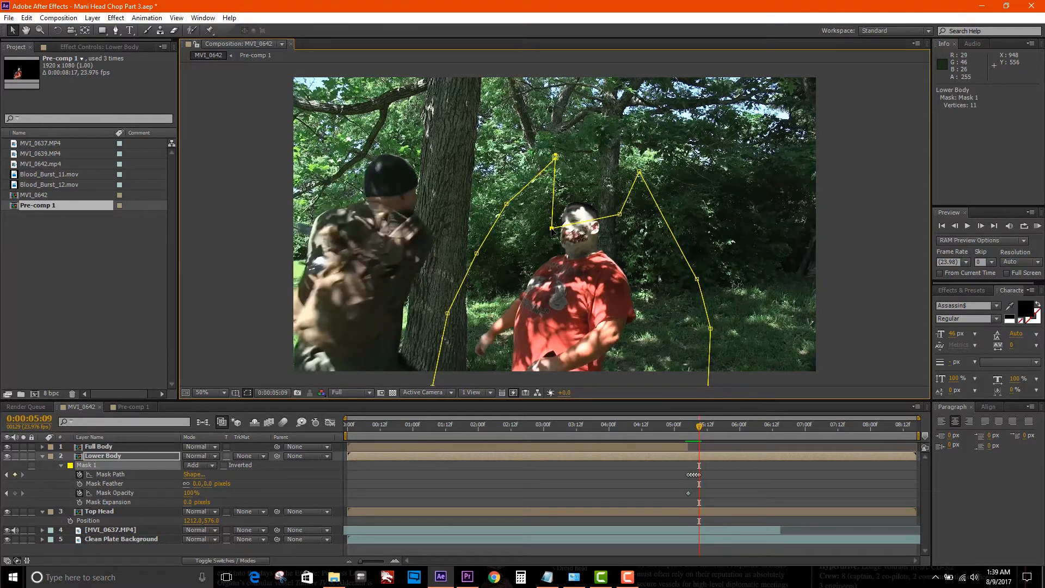
pyautogui.press('pagedown')
pyautogui.moveTo(552, 229); pyautogui.dragTo(552, 233)
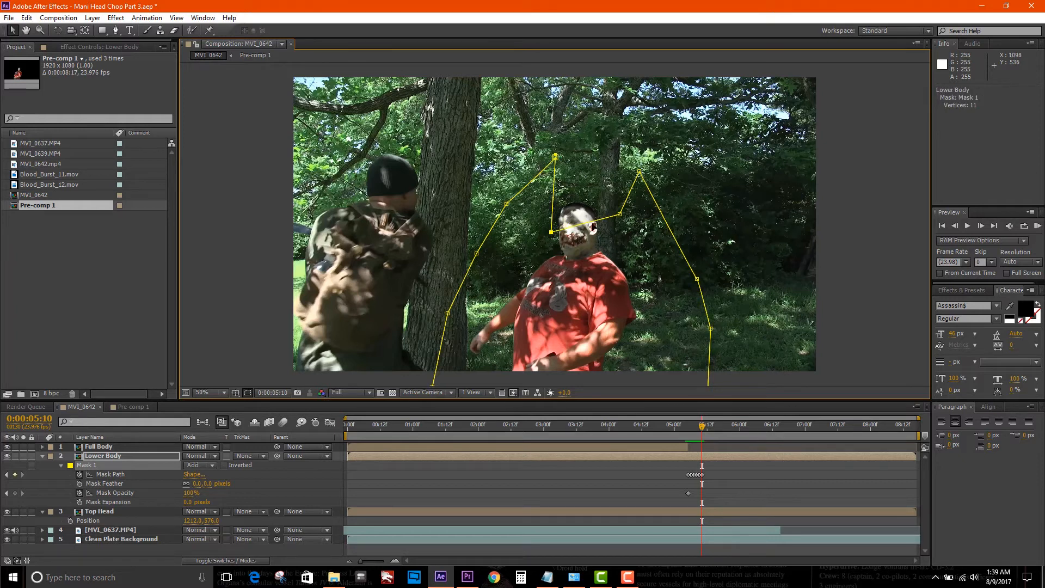
# At 0:00:05:11, reposition the Lower Body mask vertices on both sides of the head and compare with the preceding frame.
pyautogui.press('pagedown')
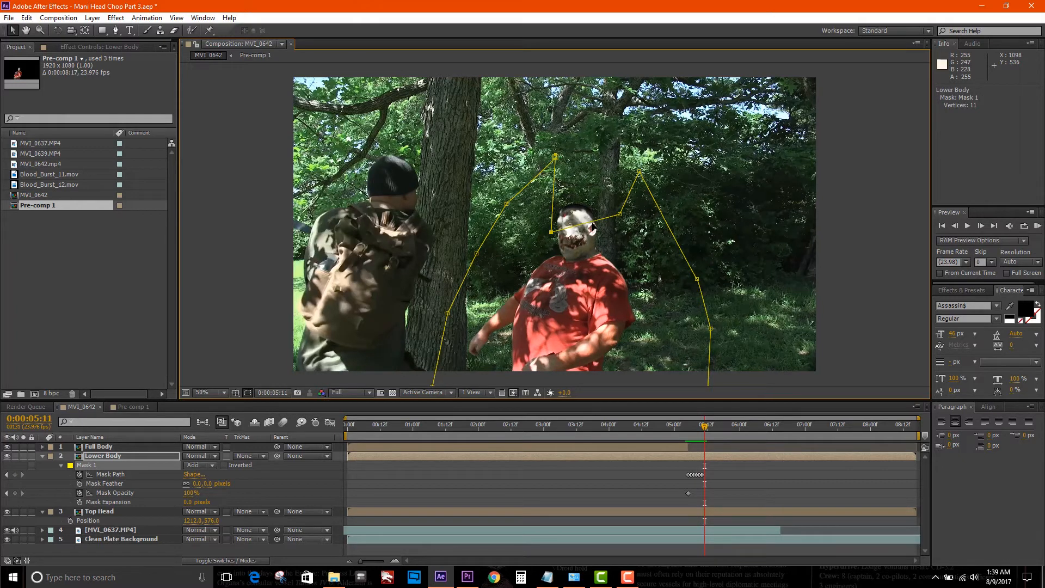
pyautogui.click(620, 215)
pyautogui.moveTo(620, 216); pyautogui.dragTo(618, 219)
pyautogui.moveTo(552, 232); pyautogui.dragTo(550, 234)
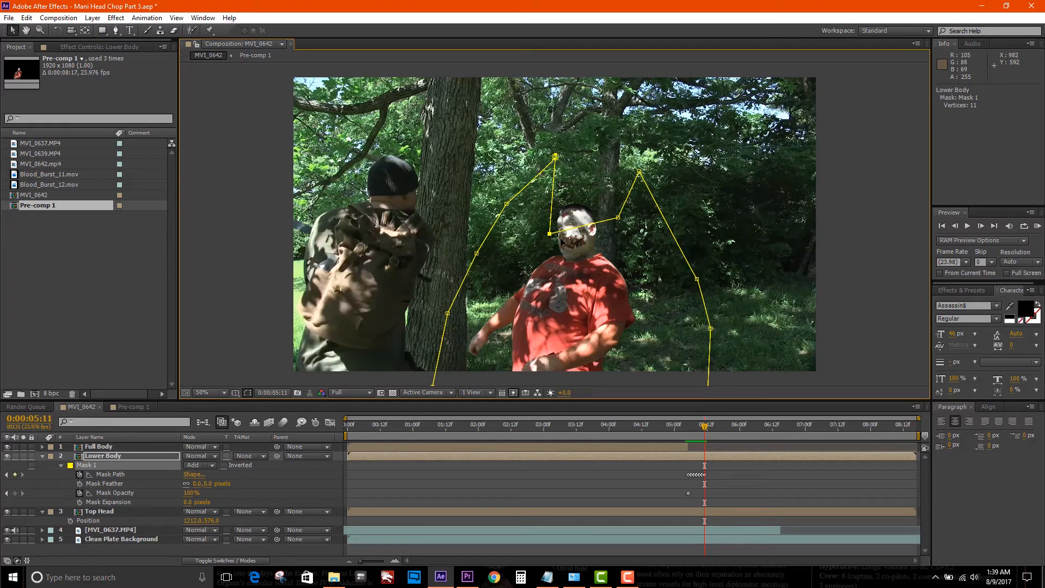
pyautogui.press('pageup')
pyautogui.press('pagedown')
# At 0:00:05:12 and the following frame, nudge the two Lower Body mask vertices beside the head slightly down to track the forehead.
pyautogui.press('pagedown')
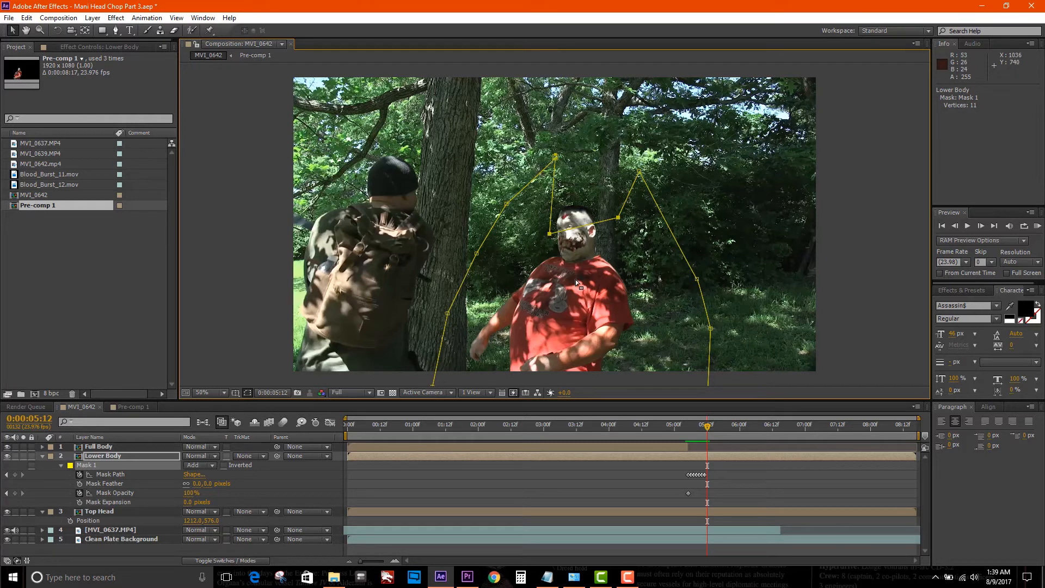
pyautogui.press('Down')
pyautogui.press('Down')
pyautogui.press('Down')
pyautogui.press('Down')
pyautogui.press('Down')
pyautogui.press('Down')
pyautogui.press('Down')
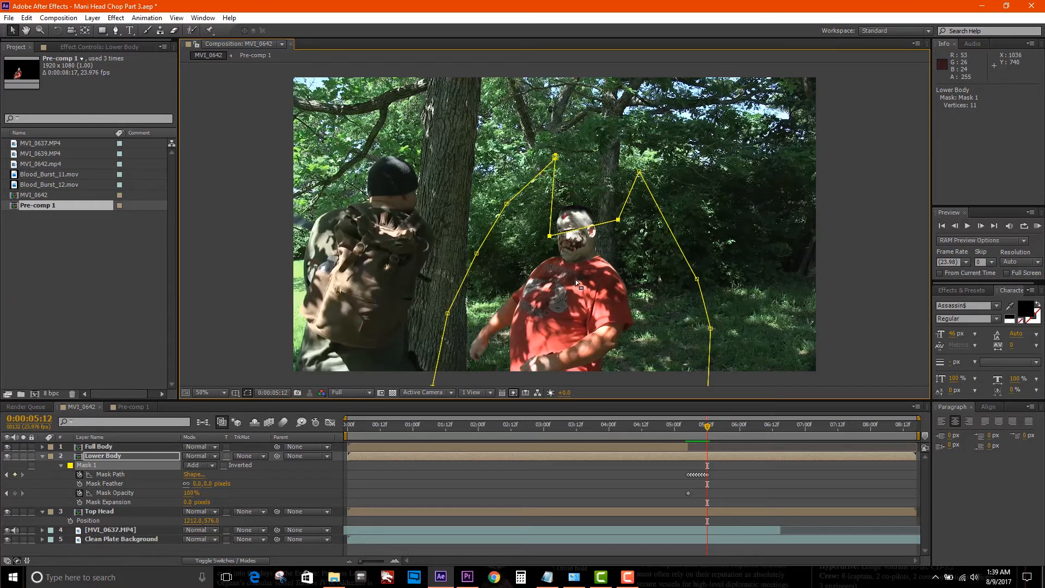
pyautogui.press('pagedown')
pyautogui.press('Down')
pyautogui.press('Down')
pyautogui.press('Down')
pyautogui.press('Down')
# From 0:00:05:14, nudge the two Lower Body mask vertices down and left frame by frame as the head starts dropping.
pyautogui.press('pagedown')
pyautogui.press('Down')
pyautogui.press('Down')
pyautogui.press('Down')
pyautogui.press('Down')
pyautogui.press('Left')
pyautogui.press('Left')
pyautogui.press('Left')
pyautogui.press('Left')
pyautogui.press('pagedown')
pyautogui.press('pagedown')
pyautogui.press('Down')
pyautogui.press('Down')
pyautogui.press('Down')
pyautogui.press('Down')
pyautogui.press('Down')
pyautogui.press('Down')
pyautogui.press('Left')
pyautogui.press('Left')
pyautogui.press('Left')
pyautogui.press('Left')
# Over the next two frames, lower the two forehead-cut mask vertices in larger increments, shifting them slightly left, to follow the falling head.
pyautogui.press('pagedown')
pyautogui.hotkey('shift', 'Down')
pyautogui.hotkey('shift', 'Down')
pyautogui.press('Left')
pyautogui.press('Left')
pyautogui.press('Left')
pyautogui.press('pagedown')
pyautogui.hotkey('shift', 'Down')
pyautogui.hotkey('shift', 'Down')
# At 0:00:05:19, lower the two Lower Body mask vertices and shift them left so the mask edge follows the bending head.
pyautogui.press('pagedown')
pyautogui.press('pagedown')
pyautogui.hotkey('shift', 'Down')
pyautogui.hotkey('shift', 'Down')
pyautogui.hotkey('shift', 'Down')
pyautogui.hotkey('shift', 'Down')
pyautogui.press('Left')
pyautogui.press('Left')
pyautogui.press('Left')
pyautogui.press('Left')
pyautogui.press('Left')
pyautogui.press('Left')
pyautogui.press('Left')
pyautogui.press('Left')
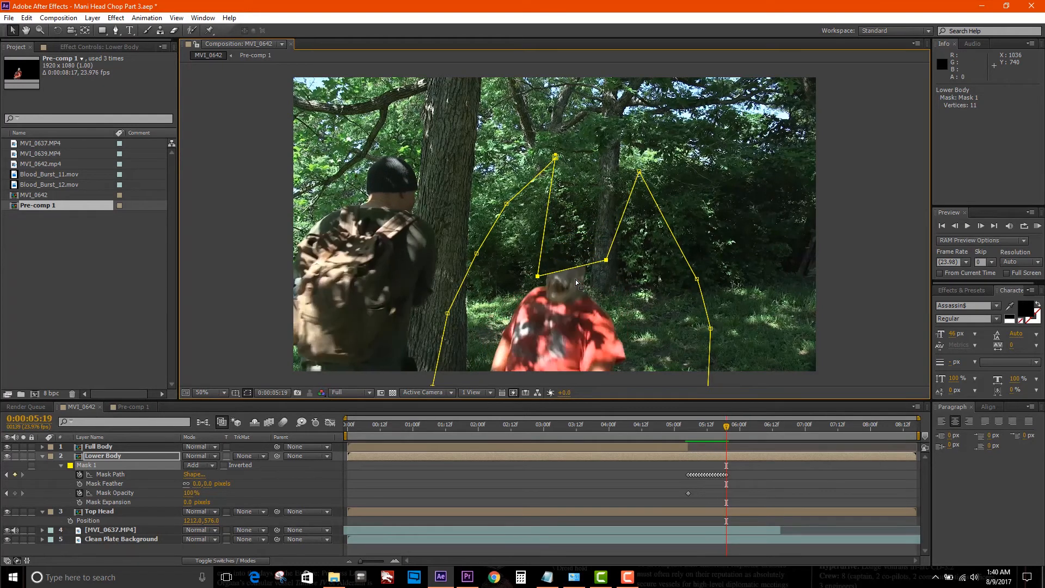
pyautogui.hotkey('shift', 'Down')
# In the frames just after 0:00:05:19, lower the two mask vertices above the head and adjust them individually to match its tilt.
pyautogui.press('pagedown')
pyautogui.hotkey('shift', 'Down')
pyautogui.hotkey('shift', 'Down')
pyautogui.hotkey('shift', 'Left')
pyautogui.click(546, 295)
pyautogui.moveTo(599, 286); pyautogui.dragTo(600, 296)
pyautogui.press('pagedown')
pyautogui.click(538, 301)
# Keep moving the two Lower Body mask vertices down and left in large increments on each following frame until the head has dropped away.
pyautogui.press('pagedown')
pyautogui.hotkey('shift', 'Down')
pyautogui.hotkey('shift', 'Down')
pyautogui.hotkey('shift', 'Down')
pyautogui.hotkey('shift', 'Down')
pyautogui.hotkey('shift', 'Down')
pyautogui.hotkey('shift', 'Left')
pyautogui.press('pagedown')
pyautogui.hotkey('shift', 'Down')
pyautogui.hotkey('shift', 'Down')
pyautogui.hotkey('shift', 'Down')
pyautogui.hotkey('shift', 'Left')
pyautogui.hotkey('shift', 'Left')
pyautogui.press('pagedown')
pyautogui.hotkey('shift', 'Down')
pyautogui.hotkey('shift', 'Down')
pyautogui.hotkey('shift', 'Down')
pyautogui.hotkey('shift', 'Left')
pyautogui.hotkey('shift', 'Left')
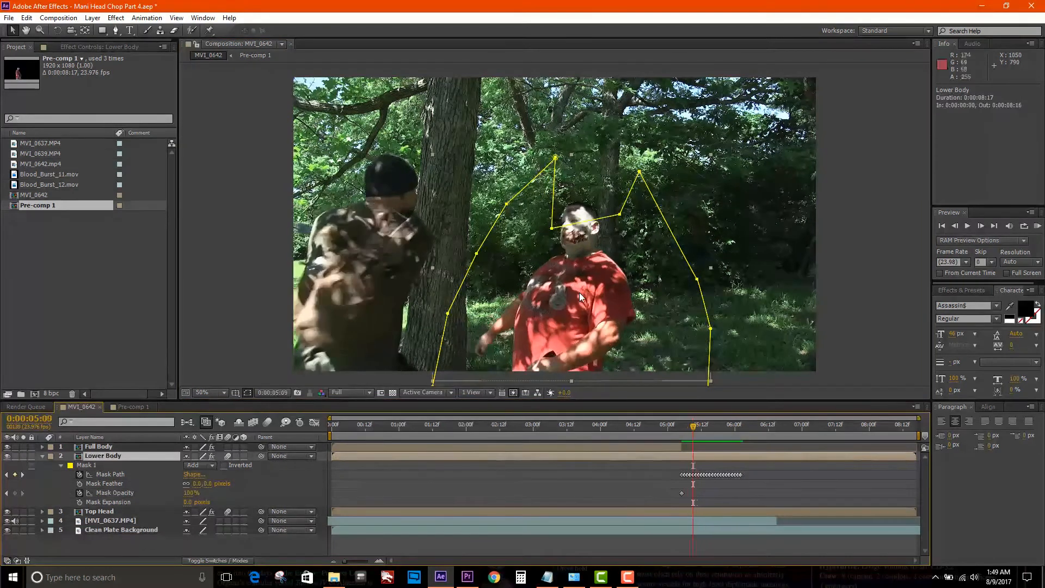
# Trim the Top Head layer to start at 0:00:05:05 and set a Position keyframe of 1212, 576 there.
pyautogui.press('pageup')
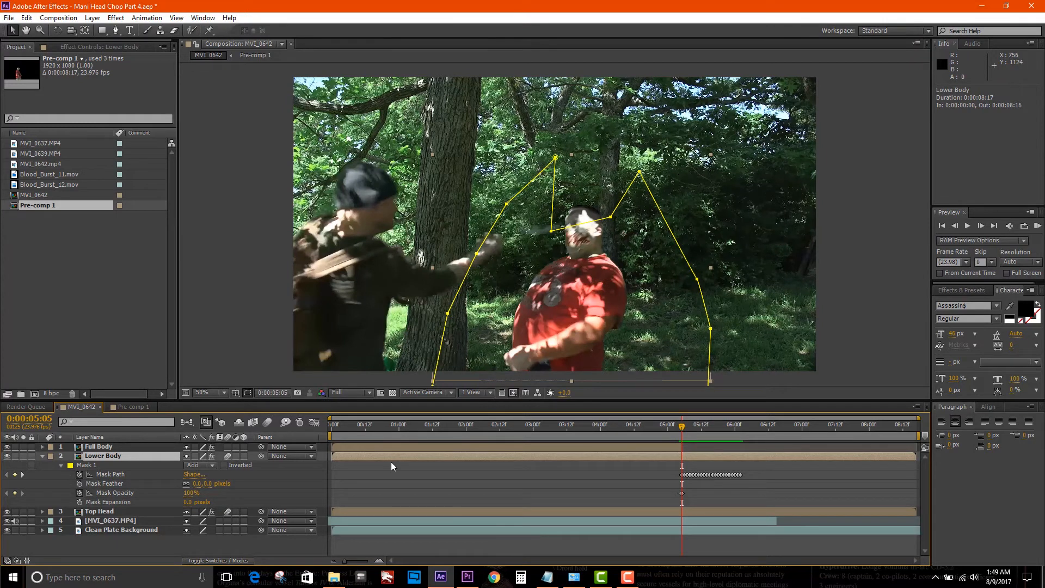
pyautogui.moveTo(334, 511); pyautogui.dragTo(682, 516)
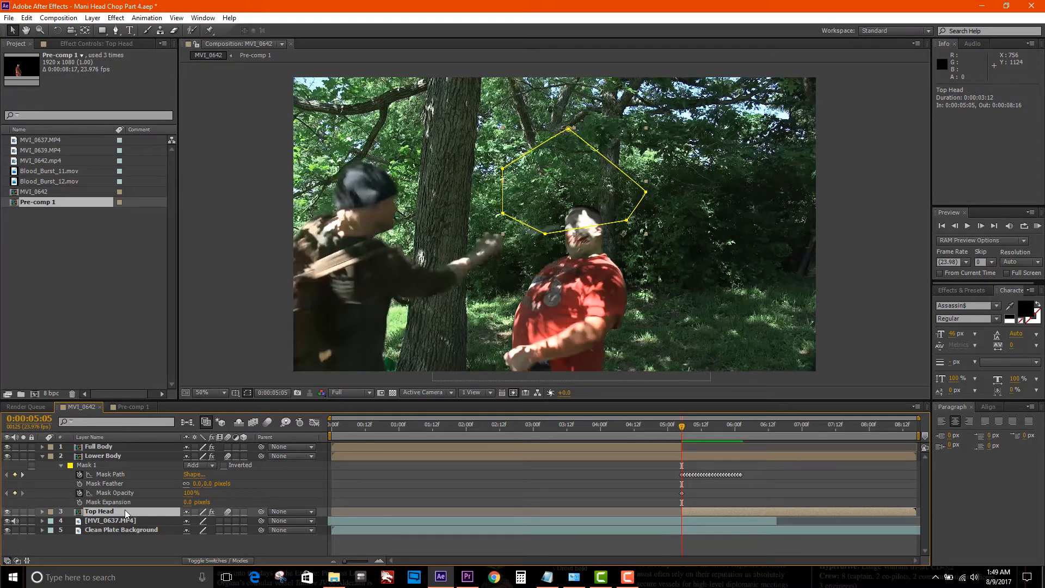
pyautogui.press('p')
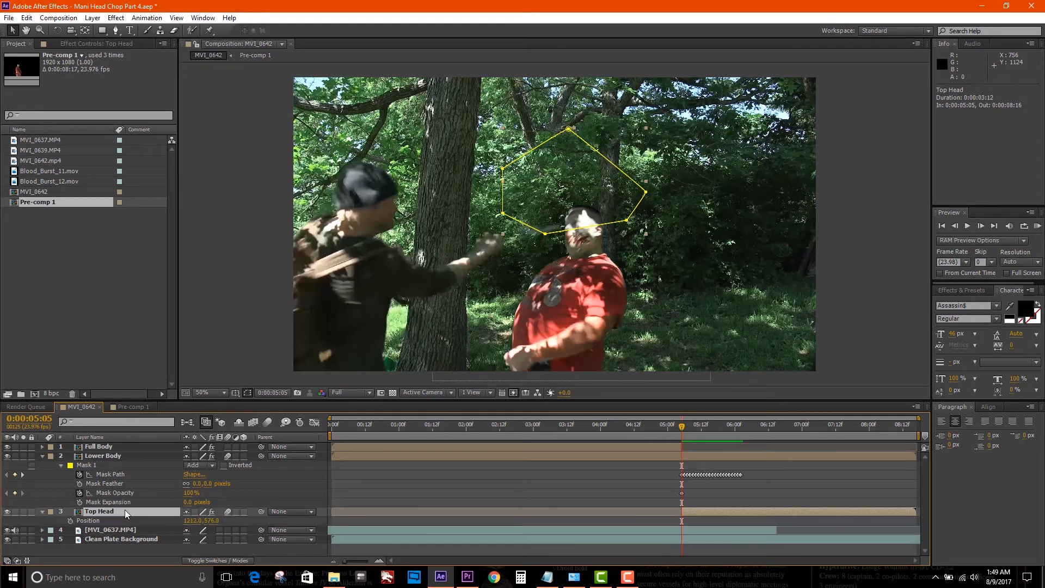
pyautogui.click(70, 523)
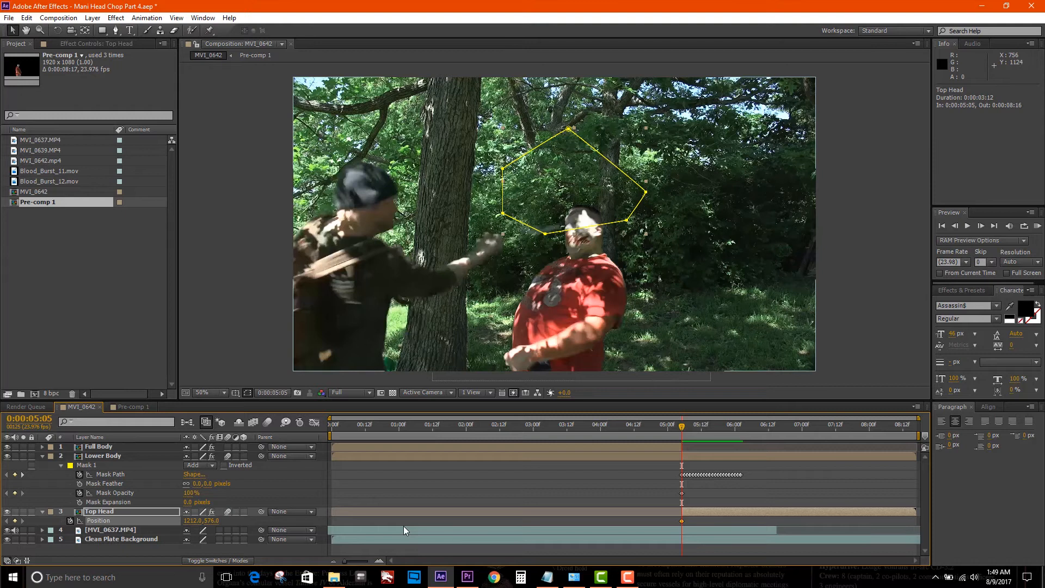
# Animate Top Head's Position to 1068, 728 at 0:00:05:06, 972, 904 at 0:00:05:07, 900, 1138 at 0:00:05:08 and 846, 1358 at 0:00:05:09, and review the motion.
pyautogui.press('pagedown')
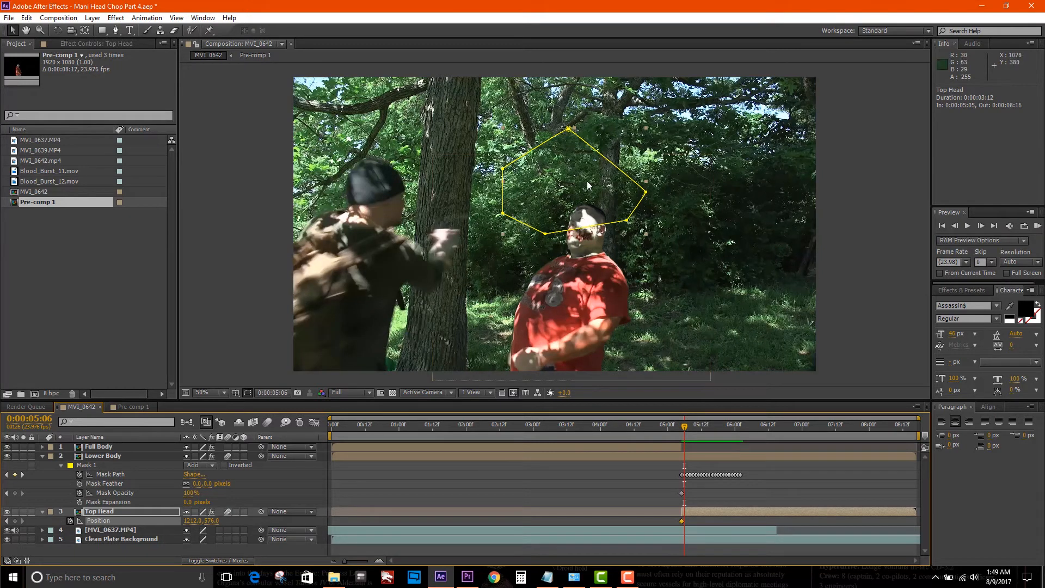
pyautogui.moveTo(567, 188); pyautogui.dragTo(528, 230)
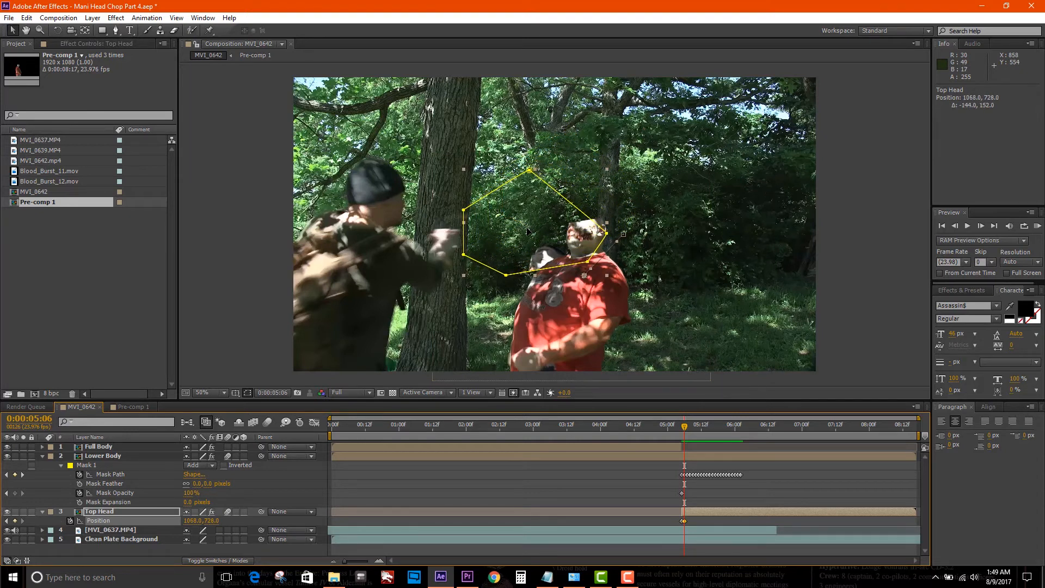
pyautogui.press('pagedown')
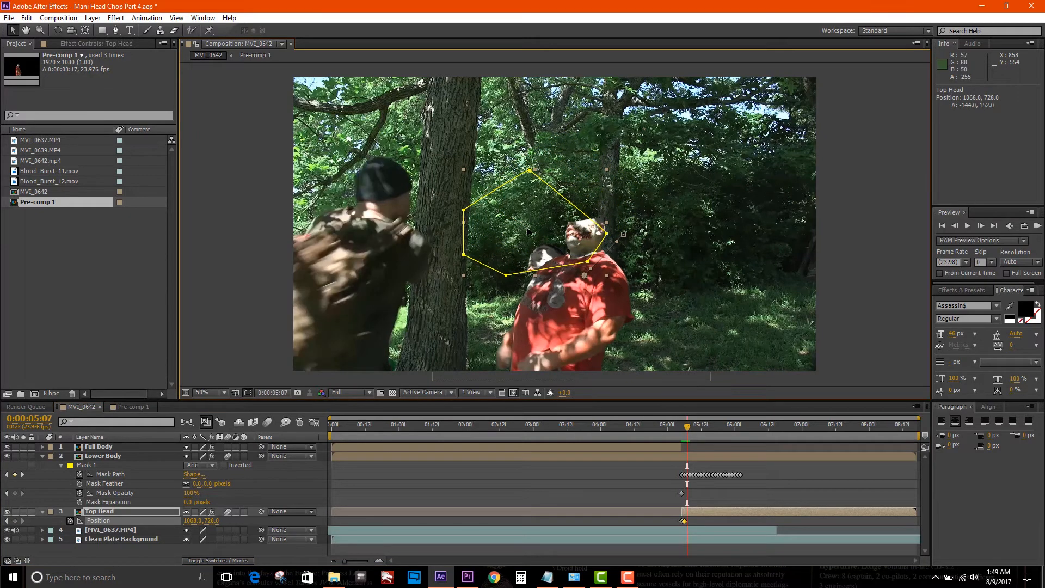
pyautogui.moveTo(527, 231); pyautogui.dragTo(465, 386)
pyautogui.press('pagedown')
pyautogui.press('pagedown')
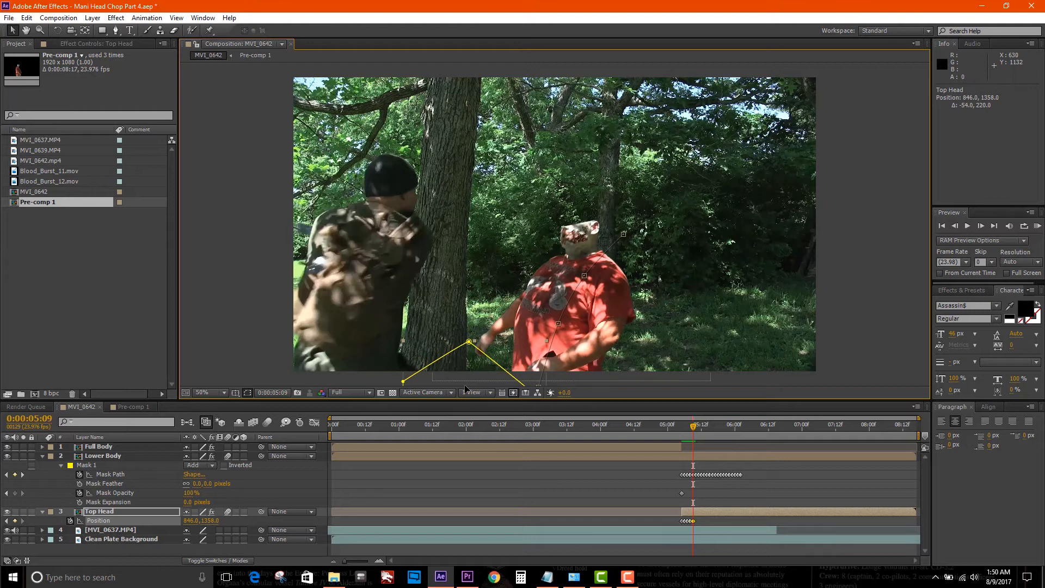
pyautogui.moveTo(693, 427); pyautogui.dragTo(685, 430)
pyautogui.press('pagedown')
pyautogui.press('pagedown')
pyautogui.press('pagedown')
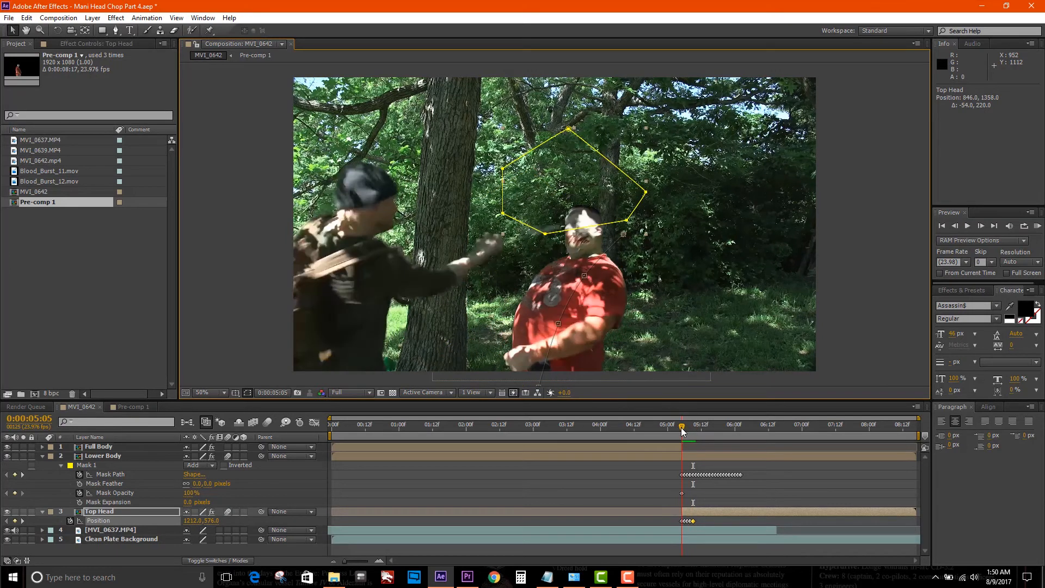
pyautogui.press('pageup')
pyautogui.press('pageup')
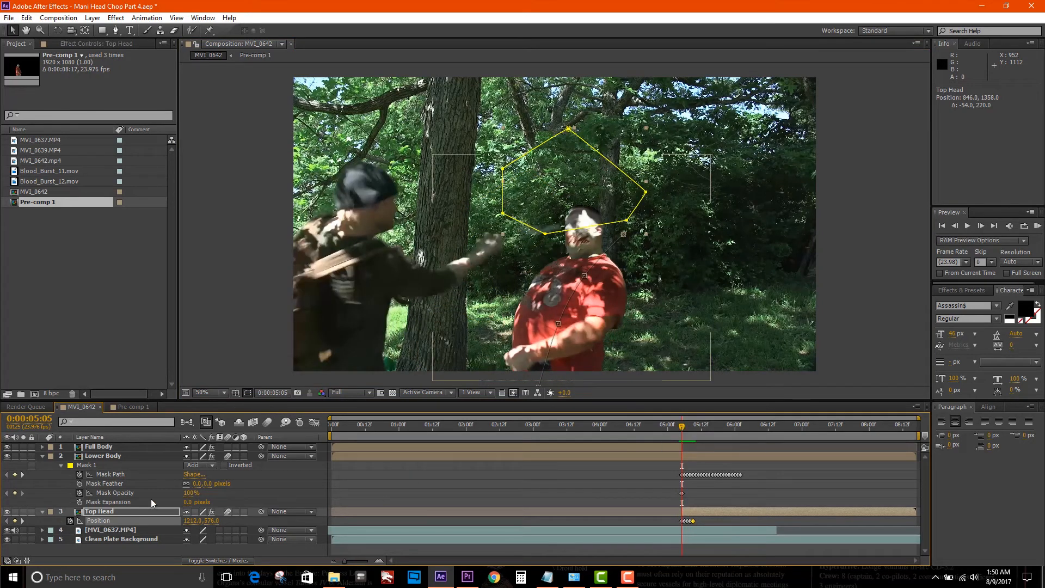
# Place the Top Head layer above the Lower Body layer and check the falling piece in the frames after 0:00:05:05.
pyautogui.click(107, 516)
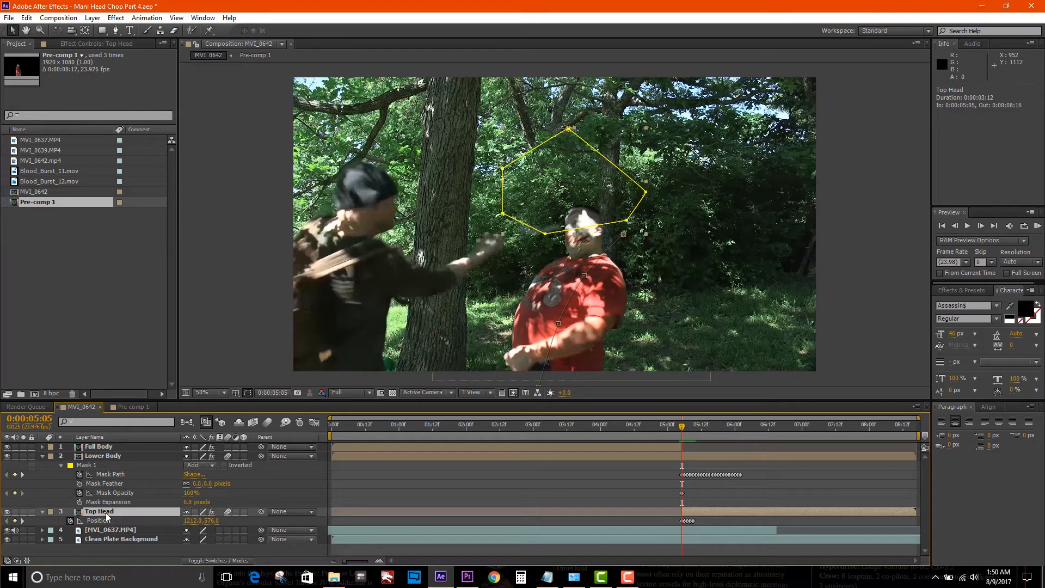
pyautogui.moveTo(107, 516); pyautogui.dragTo(112, 457)
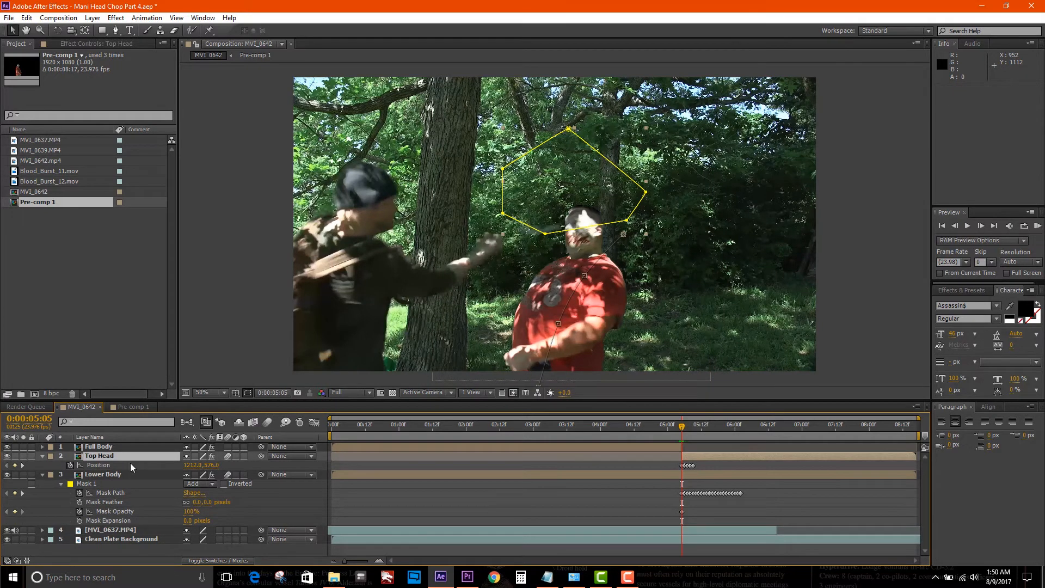
pyautogui.press('pagedown')
pyautogui.press('pagedown')
pyautogui.press('pagedown')
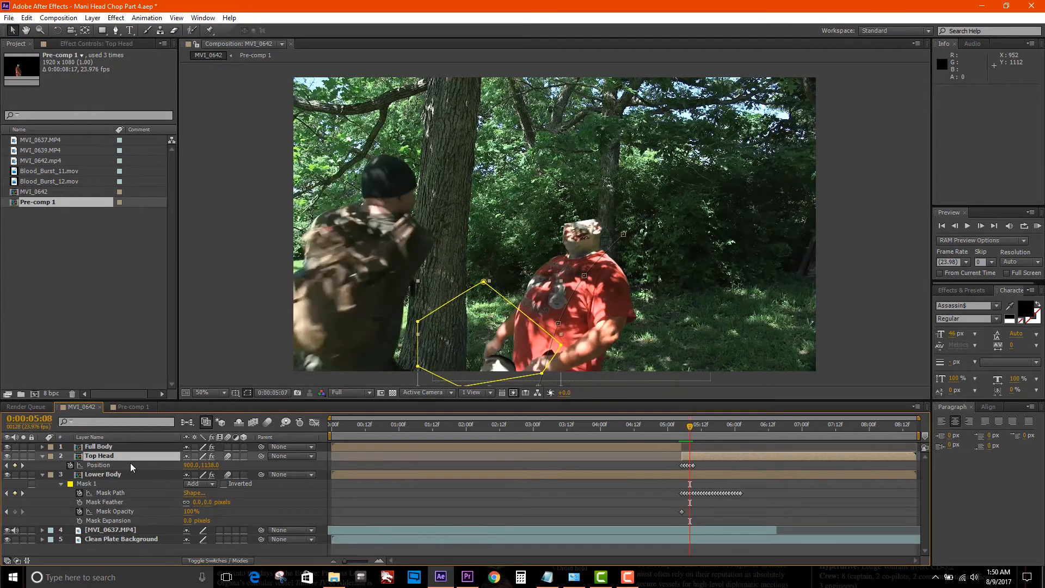
pyautogui.press('pageup')
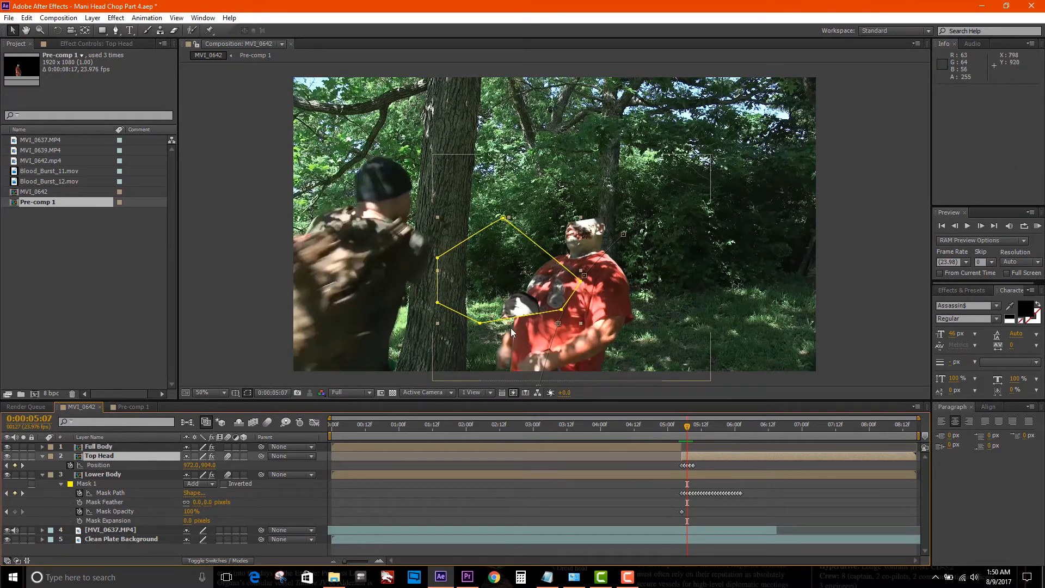
# Apply Fast Blur to the Top Head layer with Blurriness 7 and review its fall from 0:00:05:05 to 0:00:05:09.
pyautogui.click(116, 18)
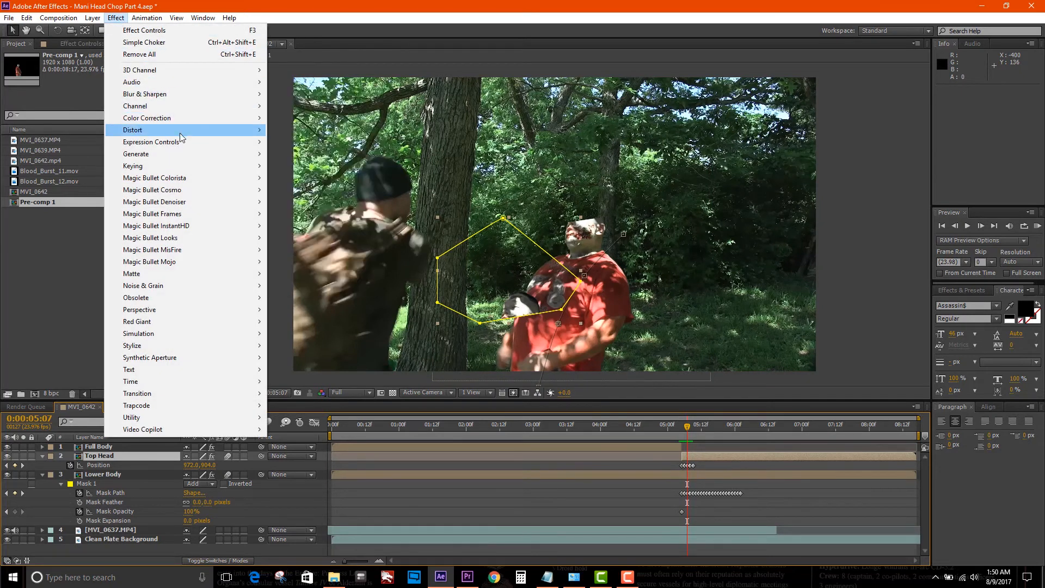
pyautogui.moveTo(180, 132)
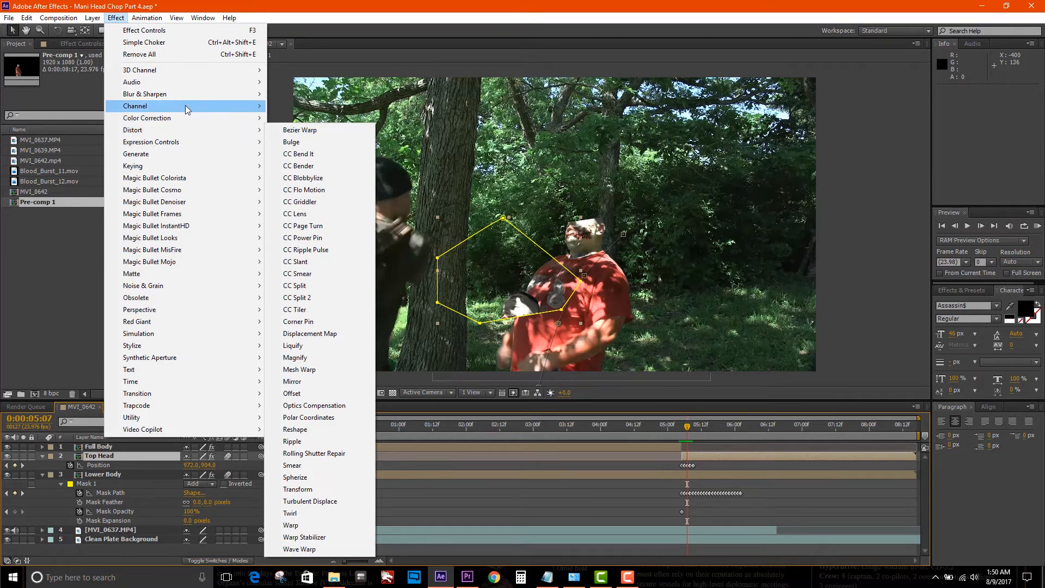
pyautogui.moveTo(217, 95)
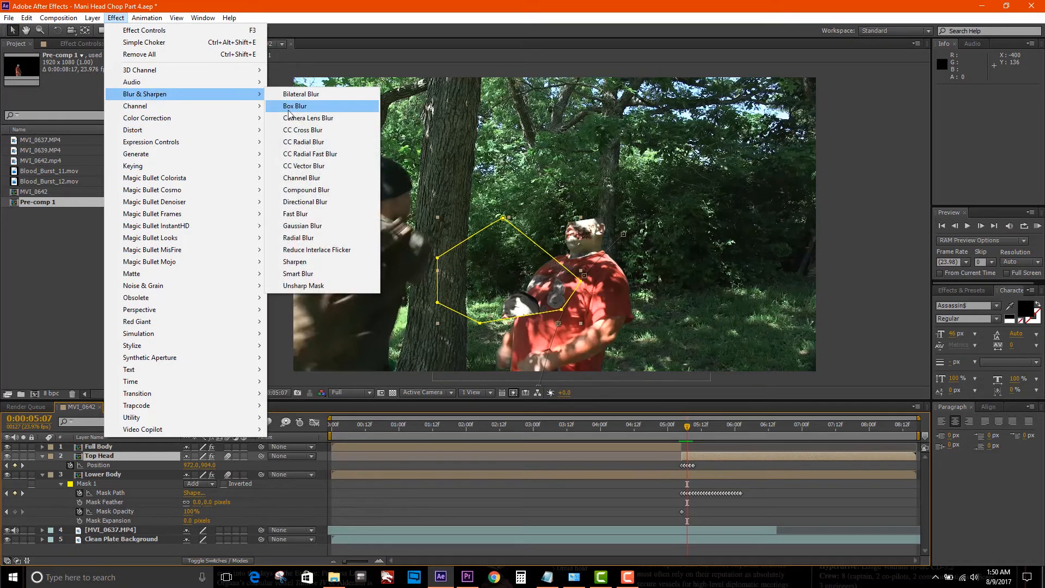
pyautogui.click(307, 214)
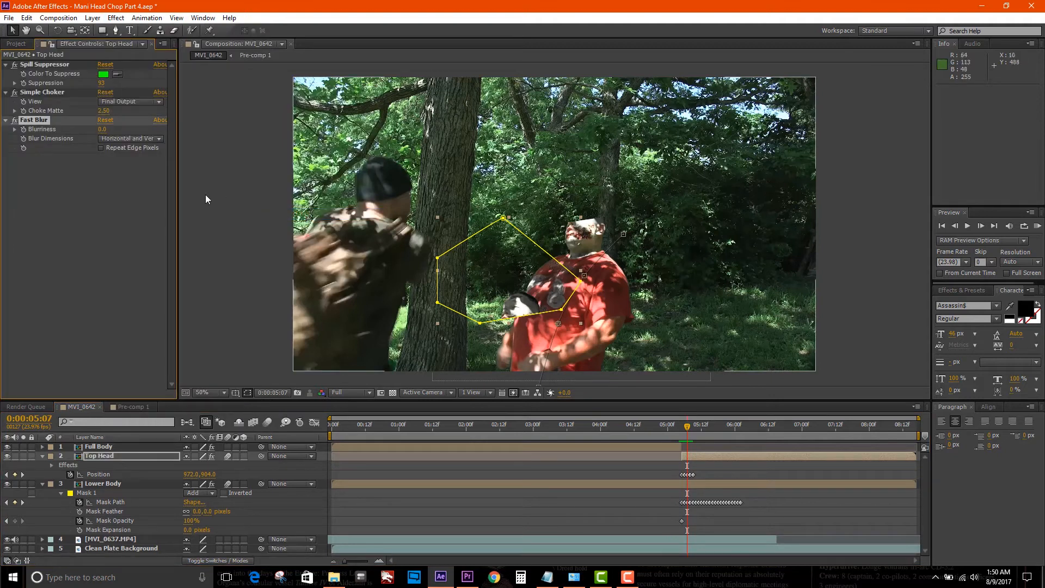
pyautogui.click(103, 130)
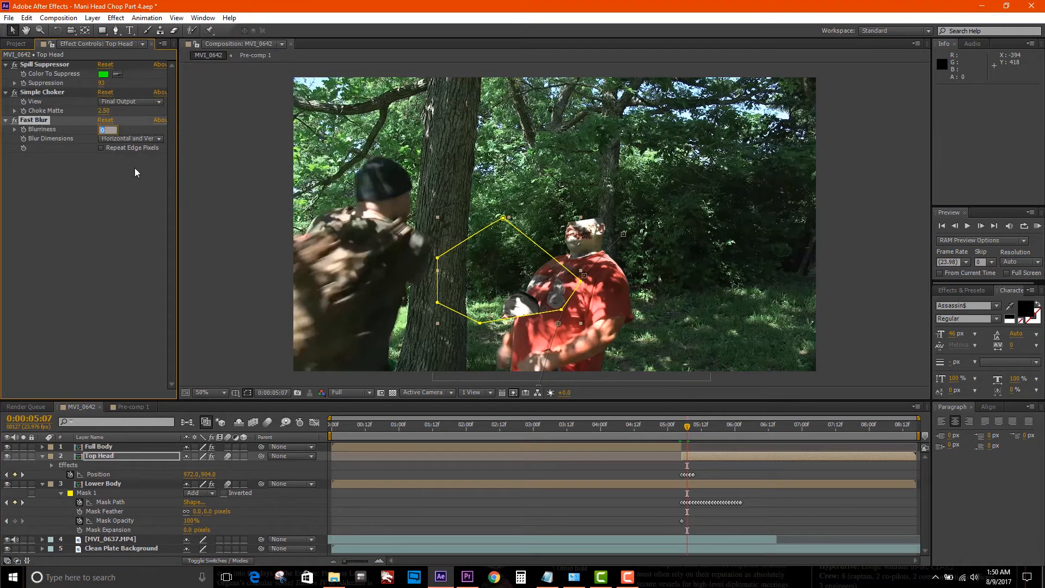
pyautogui.press('Return')
pyautogui.press('pageup')
pyautogui.press('pageup')
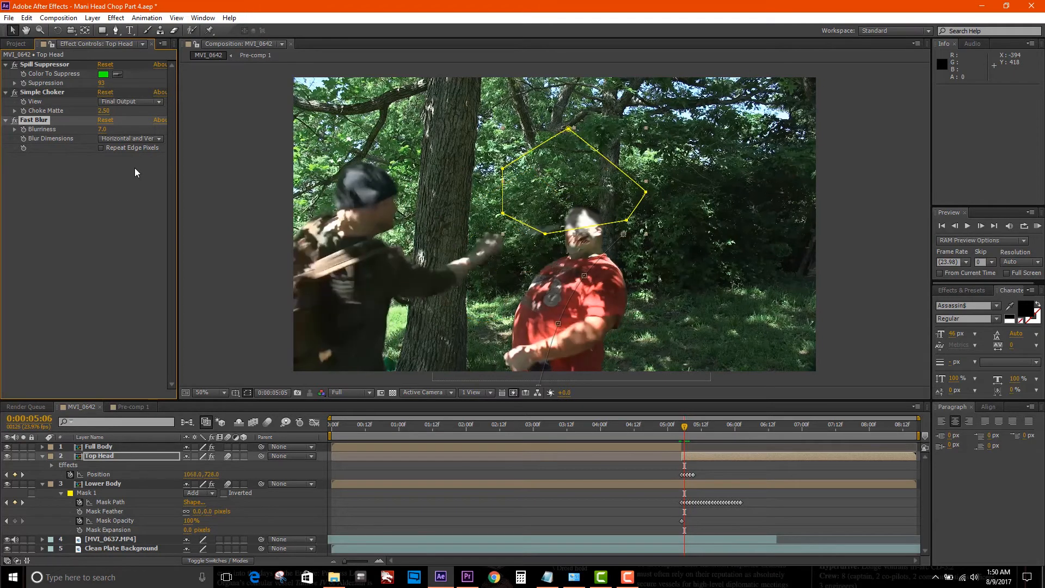
pyautogui.press('pagedown')
pyautogui.press('pagedown')
pyautogui.press('pagedown')
pyautogui.press('pagedown')
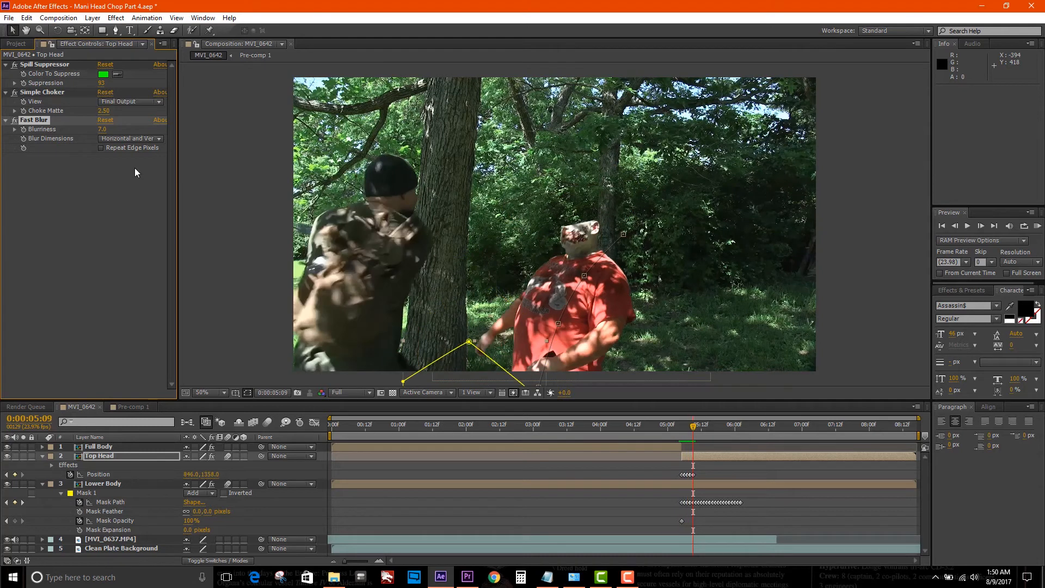
# Examine the chop and the body's fall frame by frame from 0:00:05:04 to past 0:00:05:20.
pyautogui.press('pageup')
pyautogui.press('pageup')
pyautogui.press('pageup')
pyautogui.press('pageup')
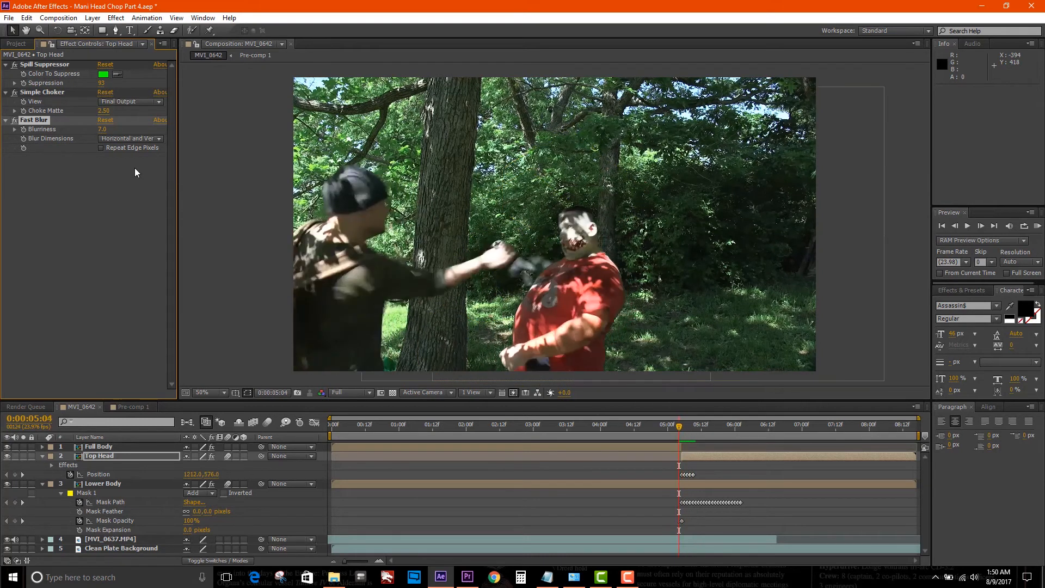
pyautogui.press('pagedown')
pyautogui.press('pagedown')
pyautogui.press('pagedown')
pyautogui.press('pagedown')
pyautogui.press('pagedown')
pyautogui.press('pagedown')
pyautogui.press('pagedown')
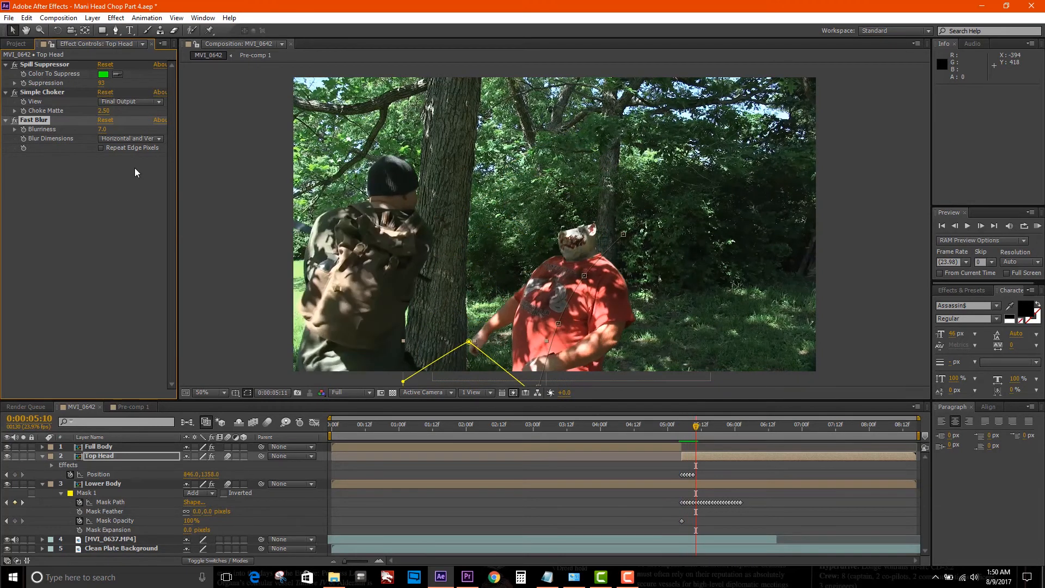
pyautogui.press('pagedown')
pyautogui.press('pagedown')
pyautogui.press('pagedown')
pyautogui.press('pagedown')
pyautogui.press('pagedown')
pyautogui.press('pagedown')
pyautogui.press('pagedown')
pyautogui.press('pagedown')
pyautogui.press('pagedown')
pyautogui.press('pagedown')
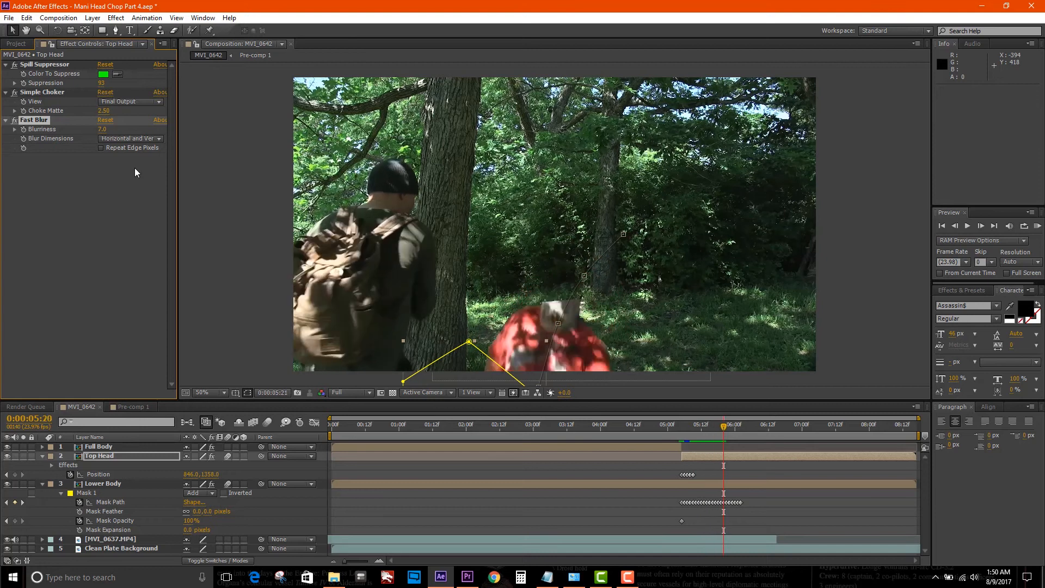
pyautogui.press('pagedown')
pyautogui.press('pagedown')
pyautogui.press('pagedown')
pyautogui.press('pagedown')
pyautogui.press('pageup')
pyautogui.press('pageup')
pyautogui.press('pageup')
pyautogui.press('pageup')
pyautogui.press('pageup')
pyautogui.press('pageup')
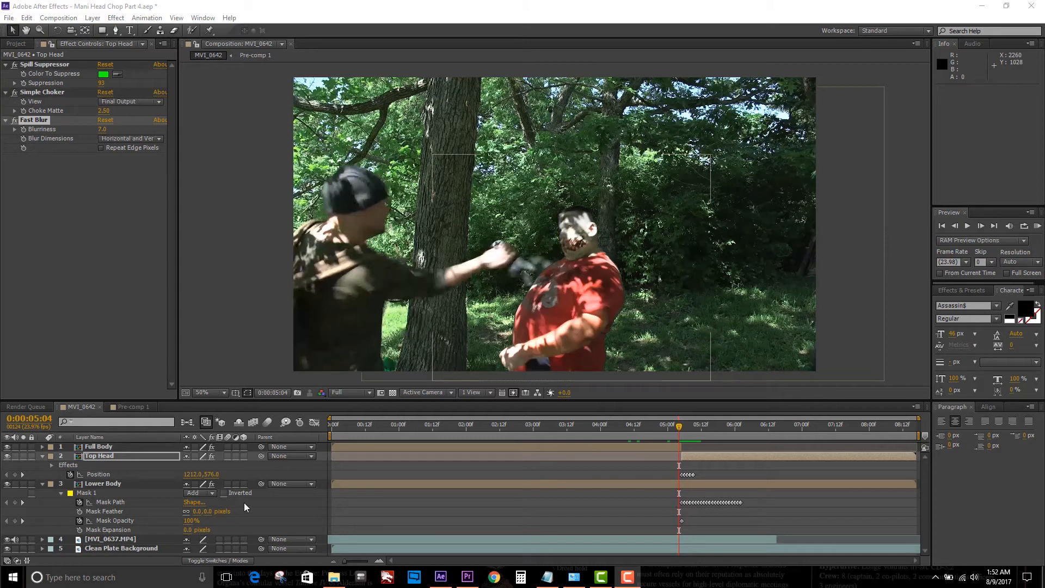
# Enable motion blur on the Top Head and Lower Body layers and trim Lower Body to start at 0:00:05:05.
pyautogui.click(228, 456)
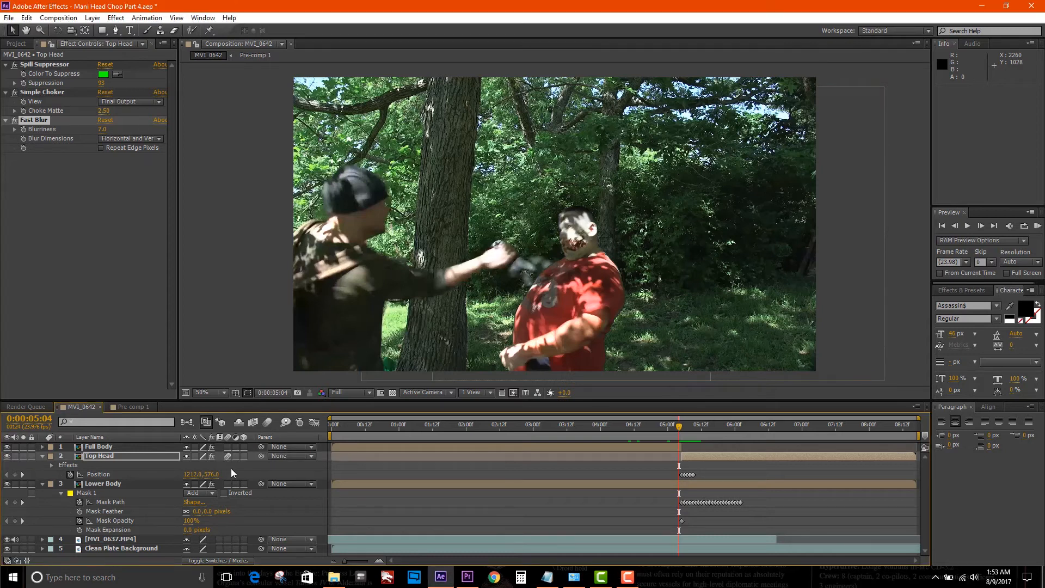
pyautogui.click(228, 484)
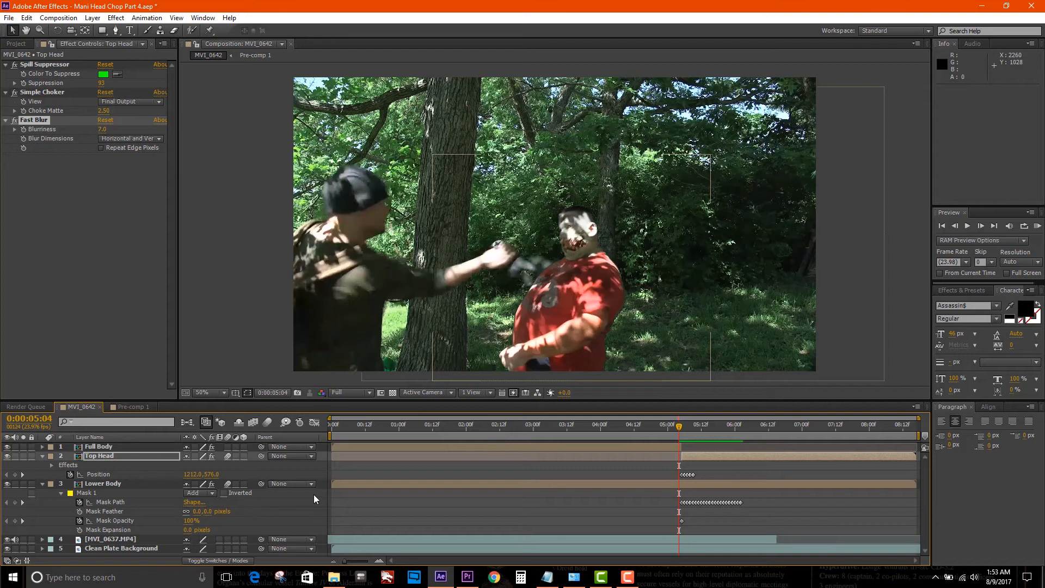
pyautogui.moveTo(332, 484); pyautogui.dragTo(684, 491)
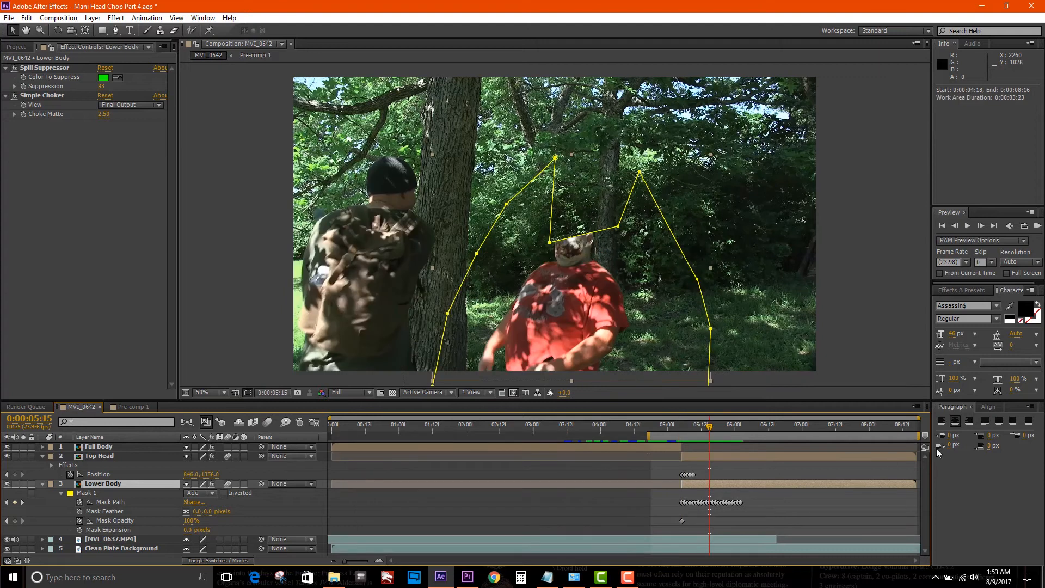
# Limit the work area to 0:00:04:18 through 0:00:06:10 and play a RAM preview of the head chop.
pyautogui.moveTo(915, 436); pyautogui.dragTo(767, 438)
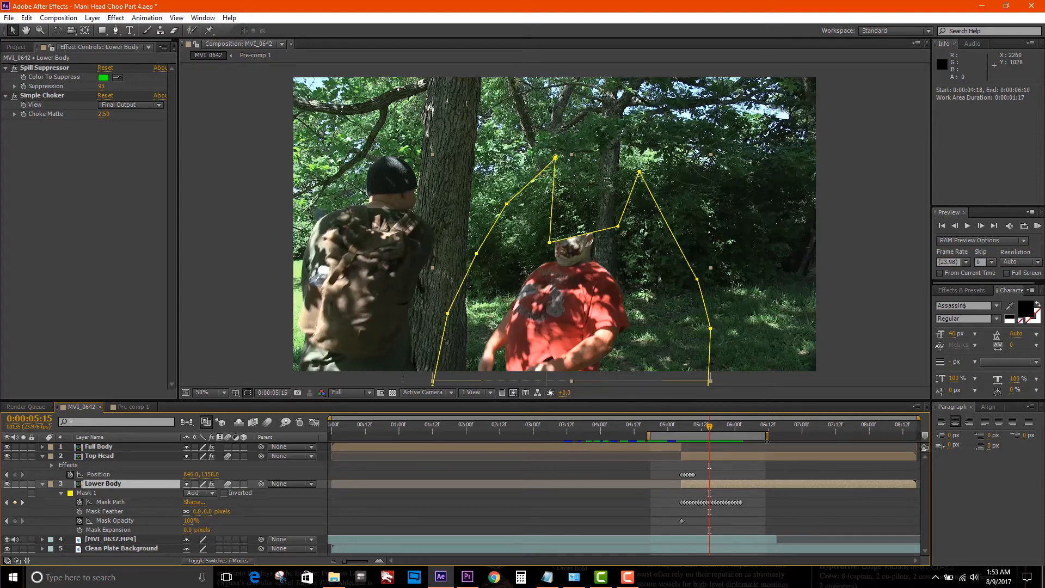
pyautogui.press('KP_0')
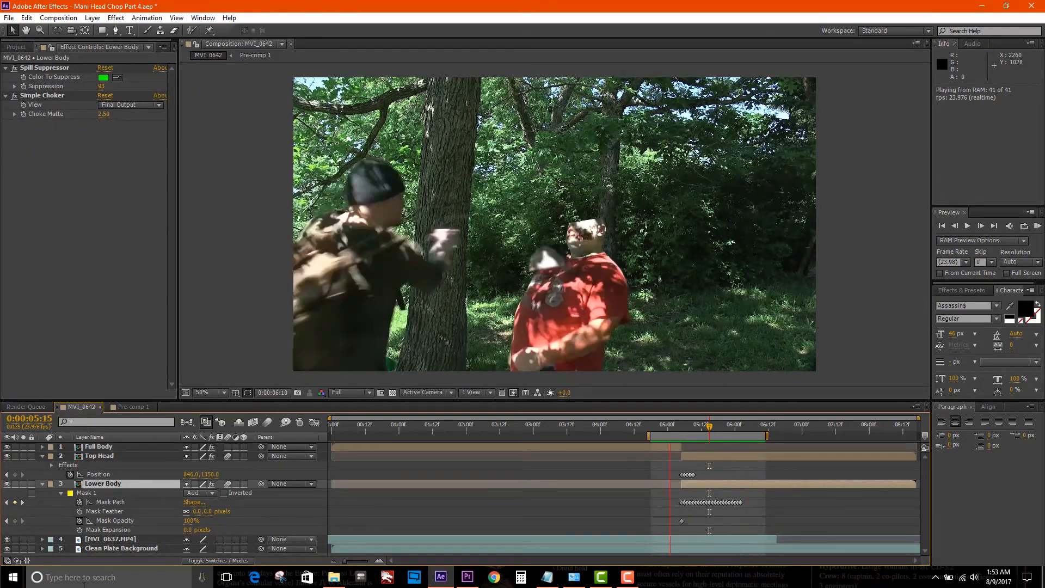
pyautogui.press('space')
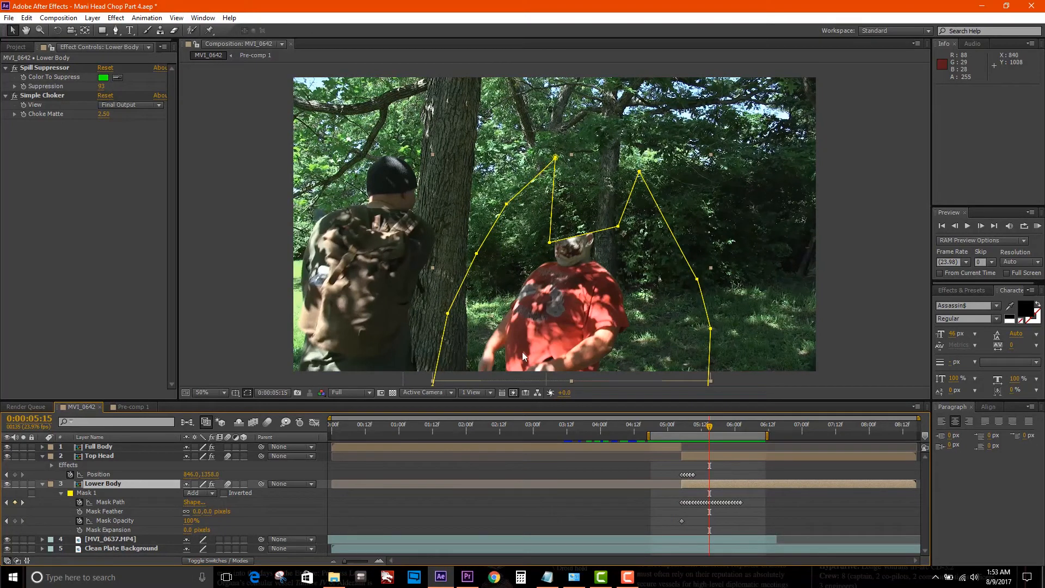
# Hide the mask outlines in the viewer and set the Mask Feather of Lower Body's Mask 1 to 19 pixels.
pyautogui.click(93, 492)
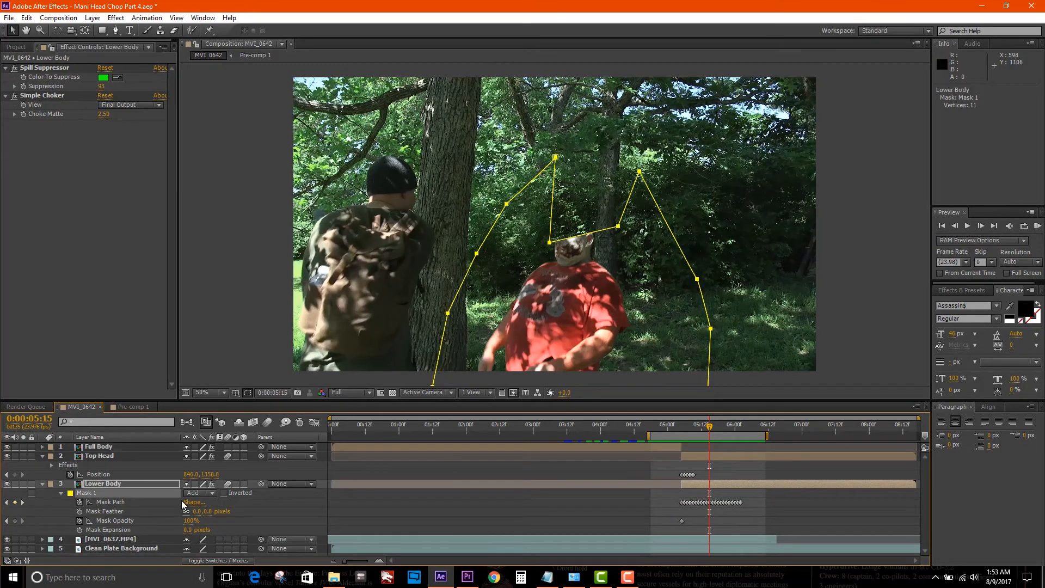
pyautogui.click(248, 392)
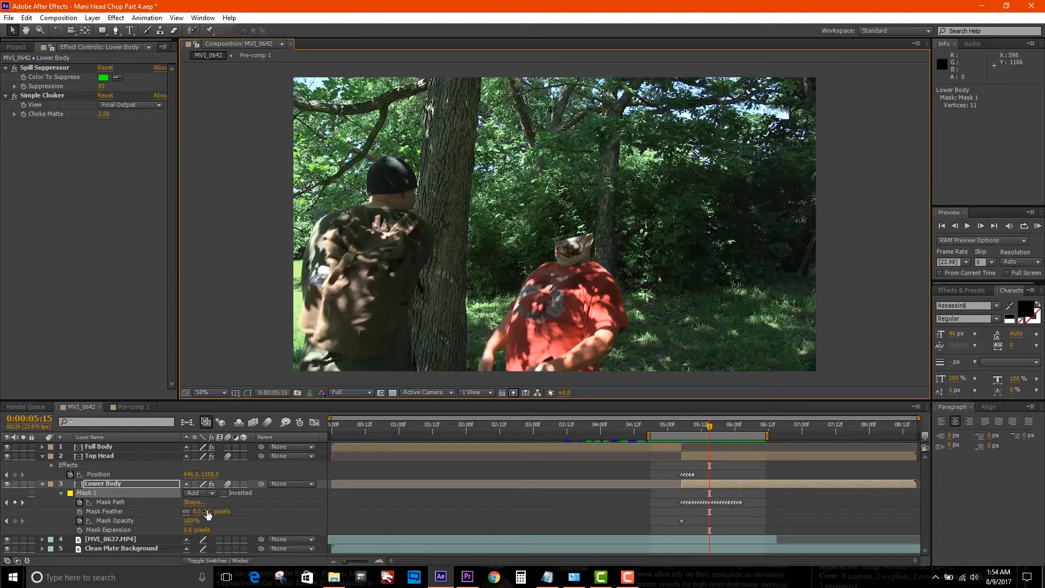
pyautogui.moveTo(207, 514); pyautogui.dragTo(209, 508)
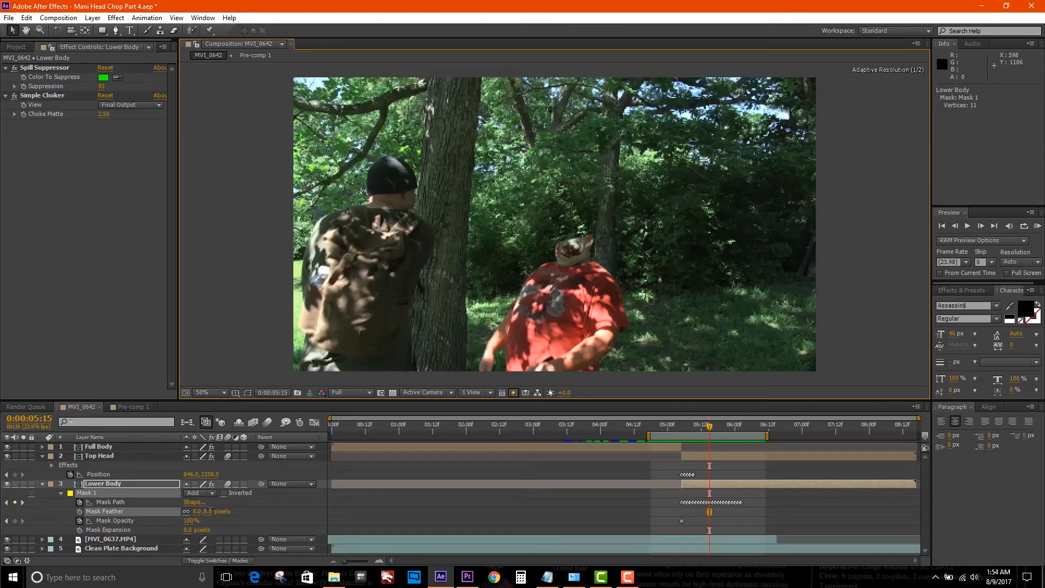
pyautogui.moveTo(210, 510); pyautogui.dragTo(211, 510)
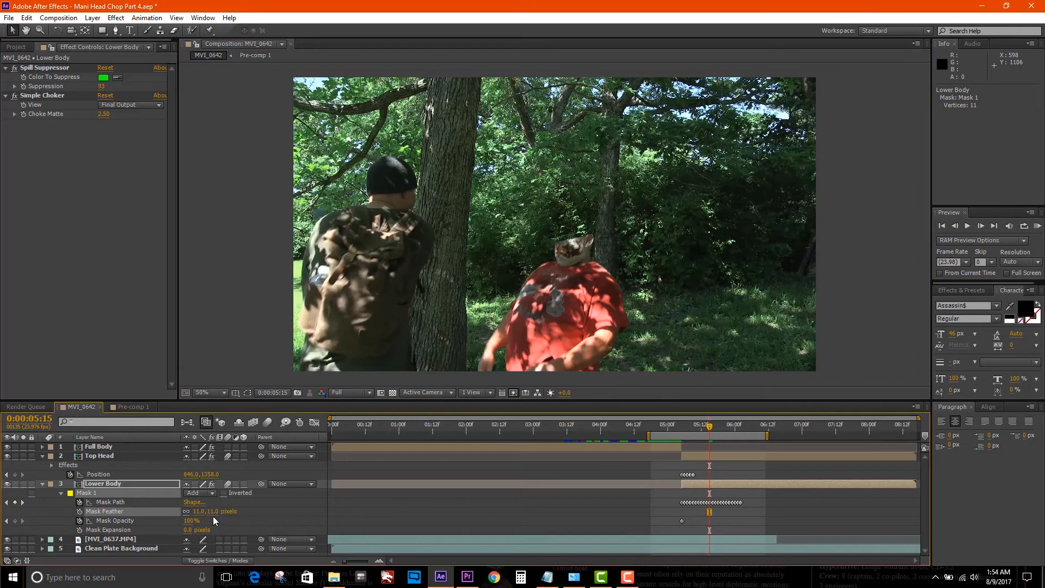
pyautogui.moveTo(213, 511); pyautogui.dragTo(213, 511)
# Set the Mask Feather of Top Head's Mask 1 to 2 pixels, judging it at 0:00:05:05, and preview the result.
pyautogui.click(92, 457)
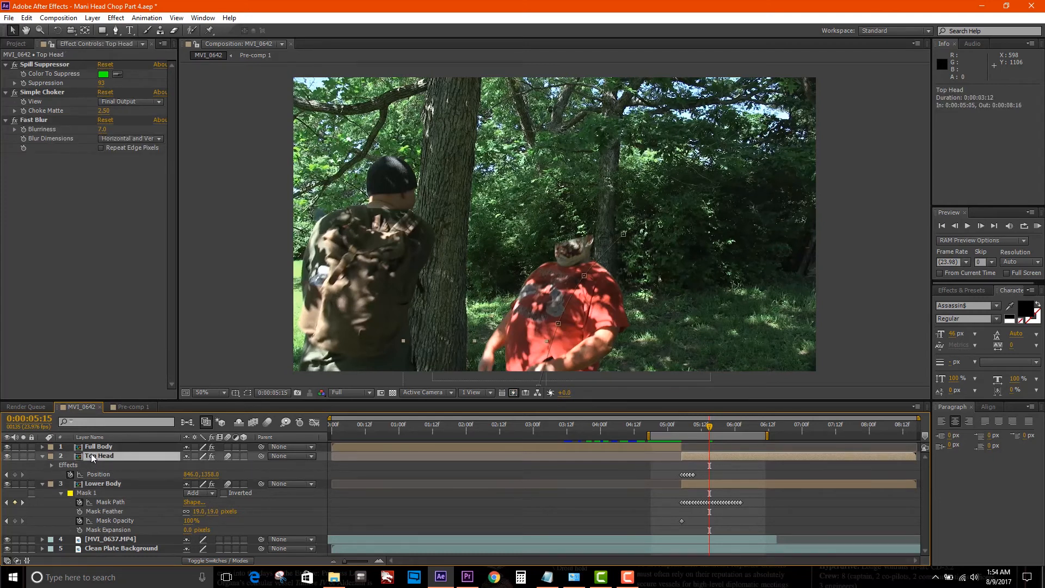
pyautogui.press('m')
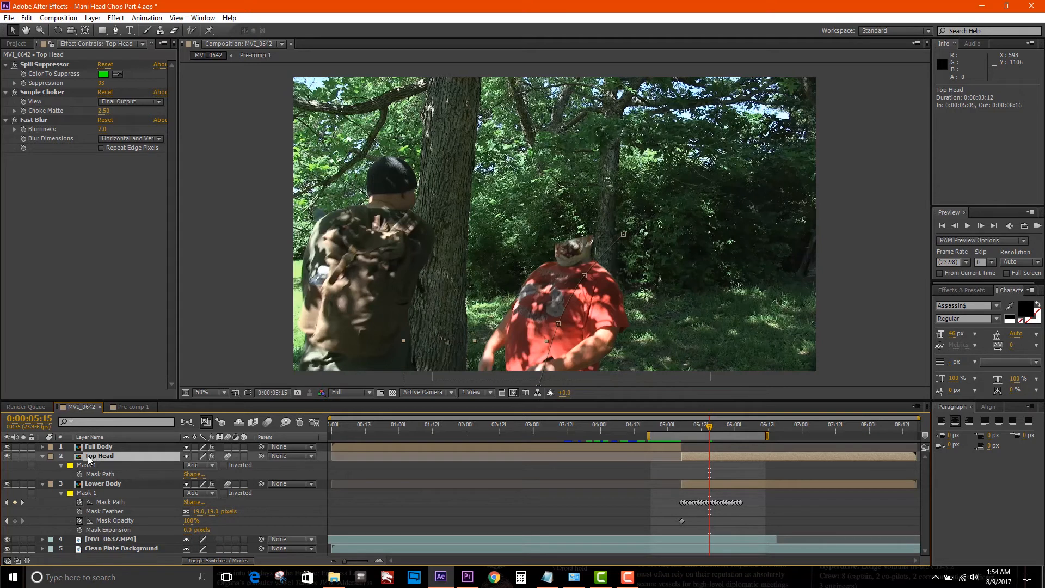
pyautogui.press('m')
pyautogui.press('m')
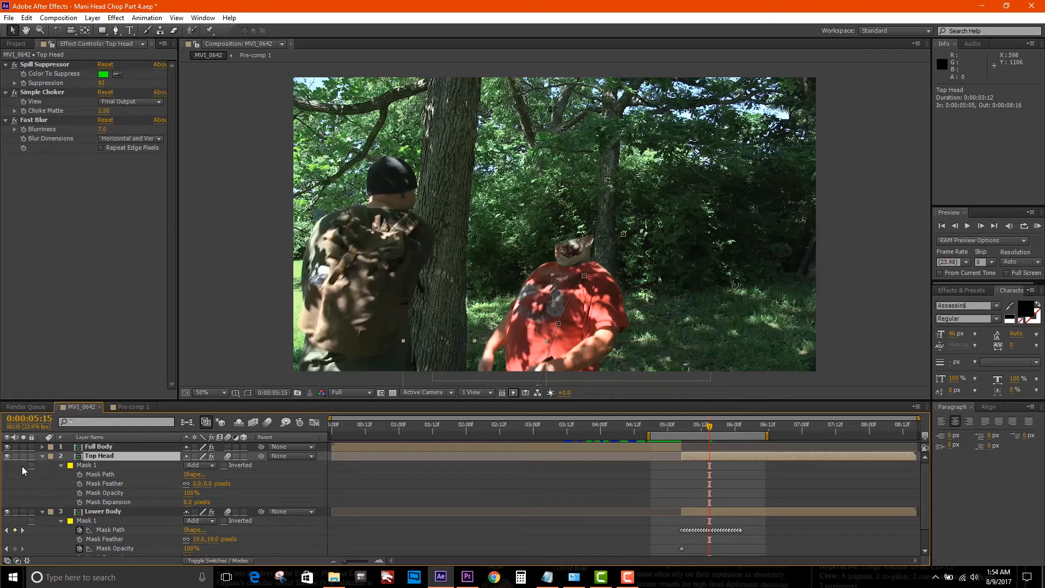
pyautogui.moveTo(709, 425); pyautogui.dragTo(683, 434)
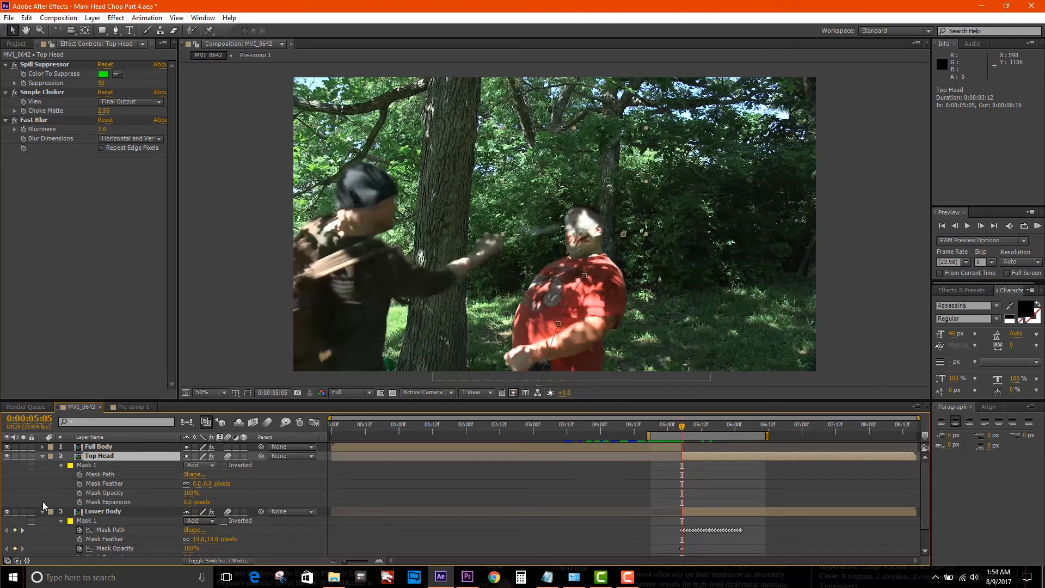
pyautogui.moveTo(206, 483); pyautogui.dragTo(206, 483)
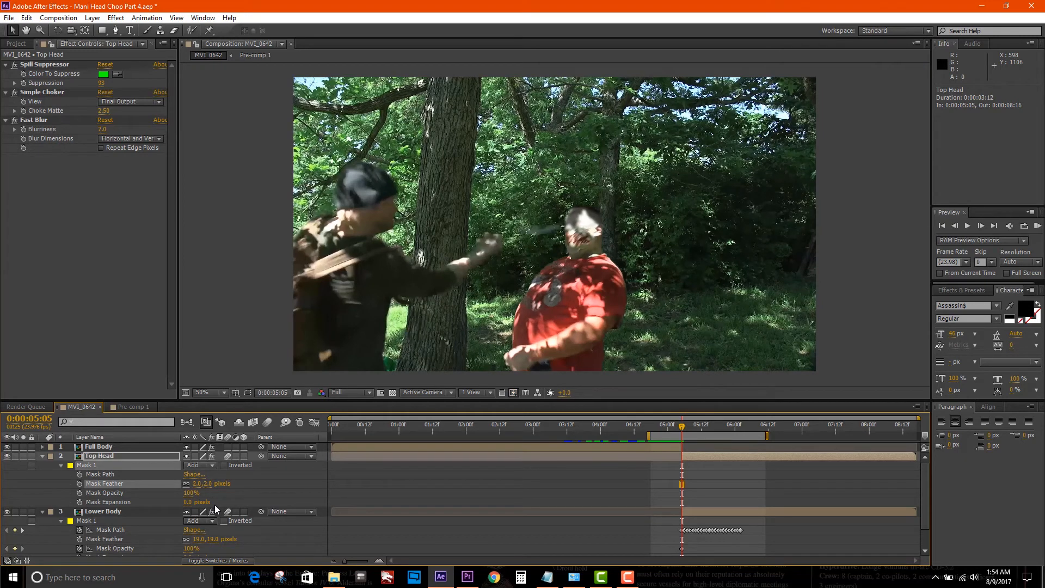
pyautogui.press('KP_0')
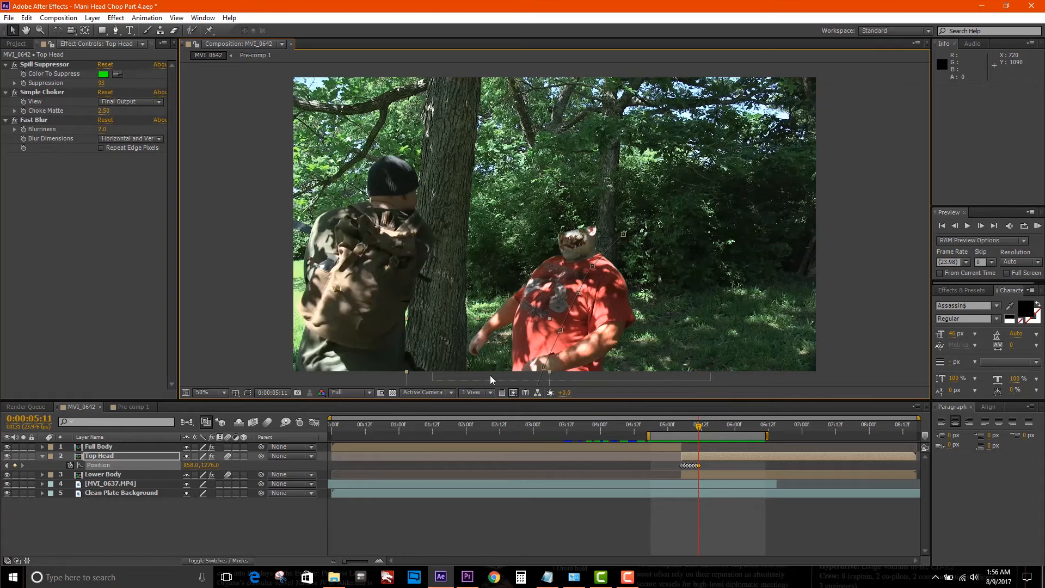
# Add Blood_Burst_12.mov above all layers in the MVI_0642 composition and make it start at 0:00:05:03.
pyautogui.click(25, 44)
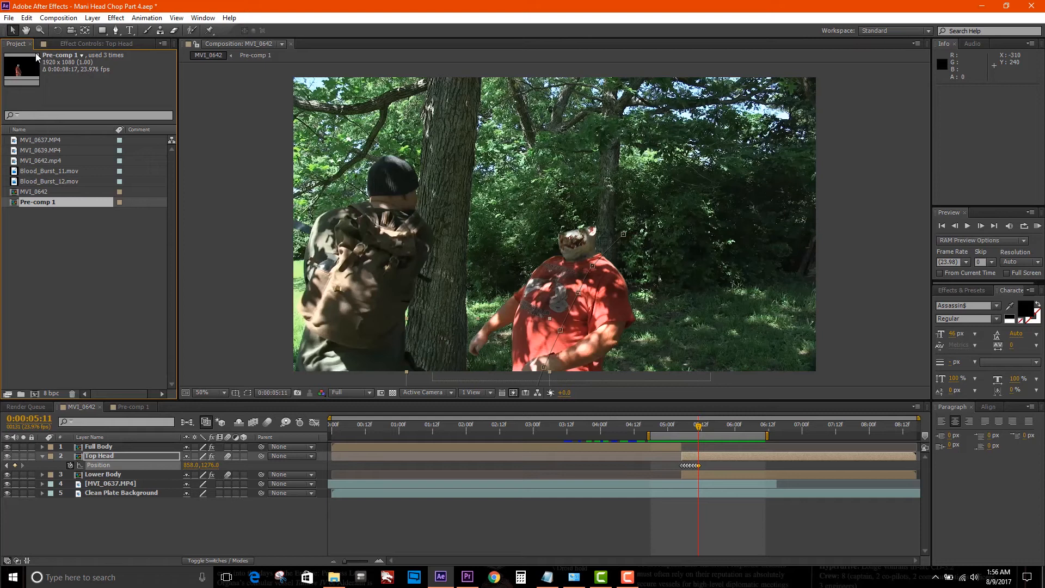
pyautogui.click(62, 182)
pyautogui.moveTo(64, 181); pyautogui.dragTo(126, 445)
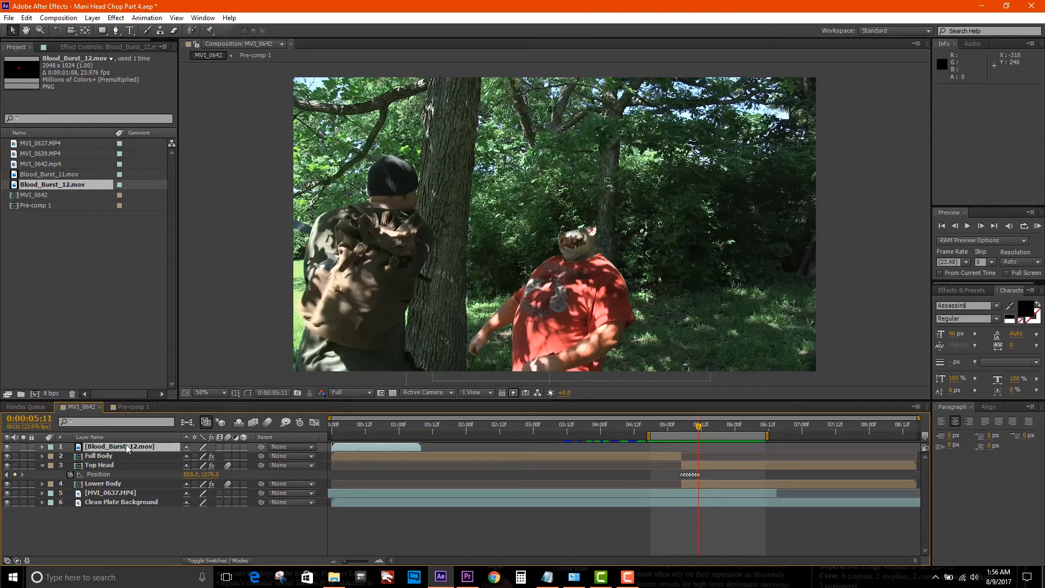
pyautogui.moveTo(379, 446); pyautogui.dragTo(724, 460)
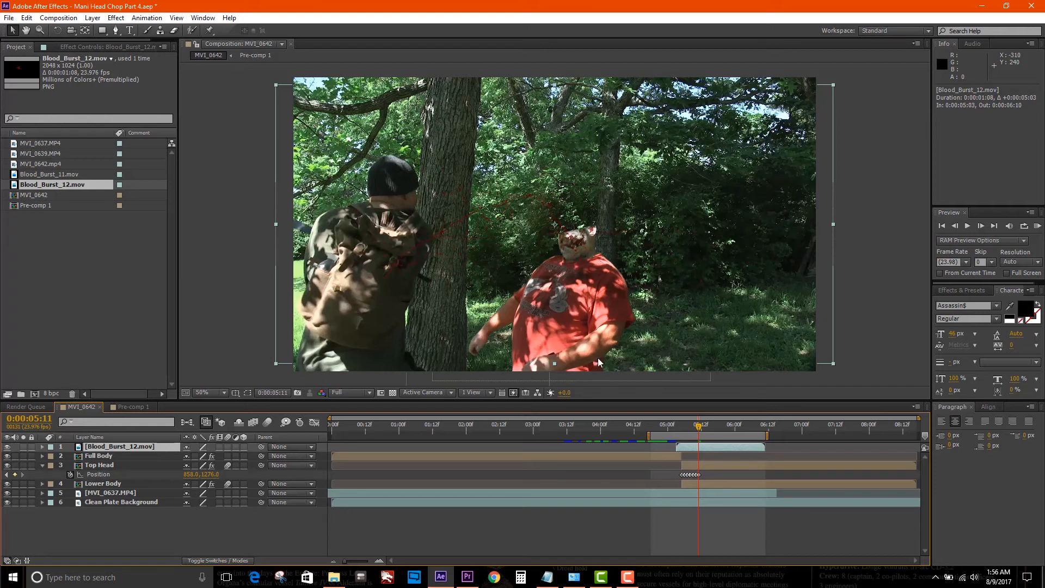
# Move the blood burst onto the zombie's head in the frame at 0:00:05:03.
pyautogui.click(703, 428)
pyautogui.moveTo(705, 430); pyautogui.dragTo(677, 435)
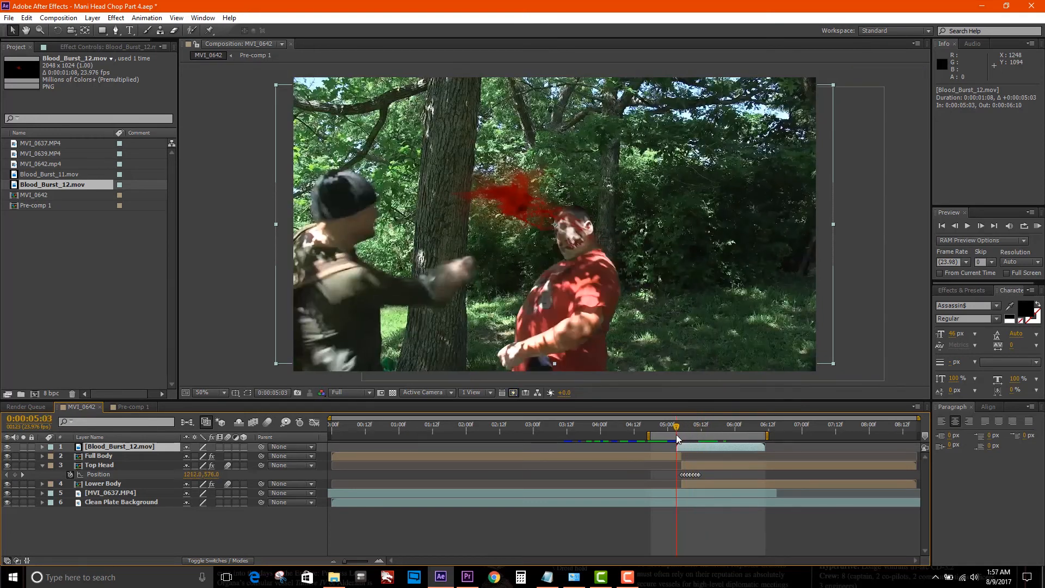
pyautogui.moveTo(532, 225); pyautogui.dragTo(583, 245)
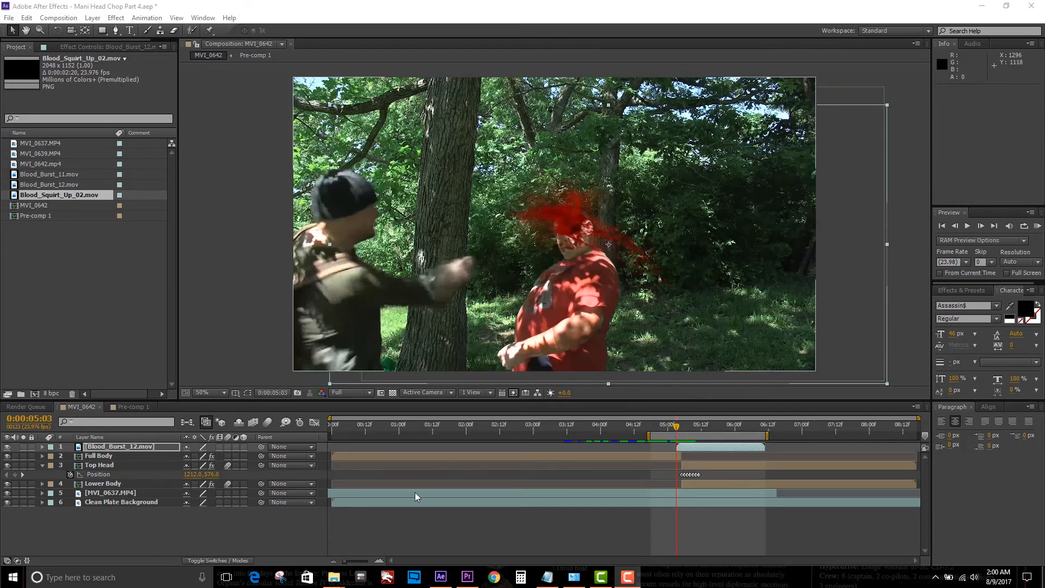
# Examine the blood burst's placement on the head frame by frame from 0:00:05:03 to 0:00:05:07.
pyautogui.click(148, 447)
pyautogui.press('pagedown')
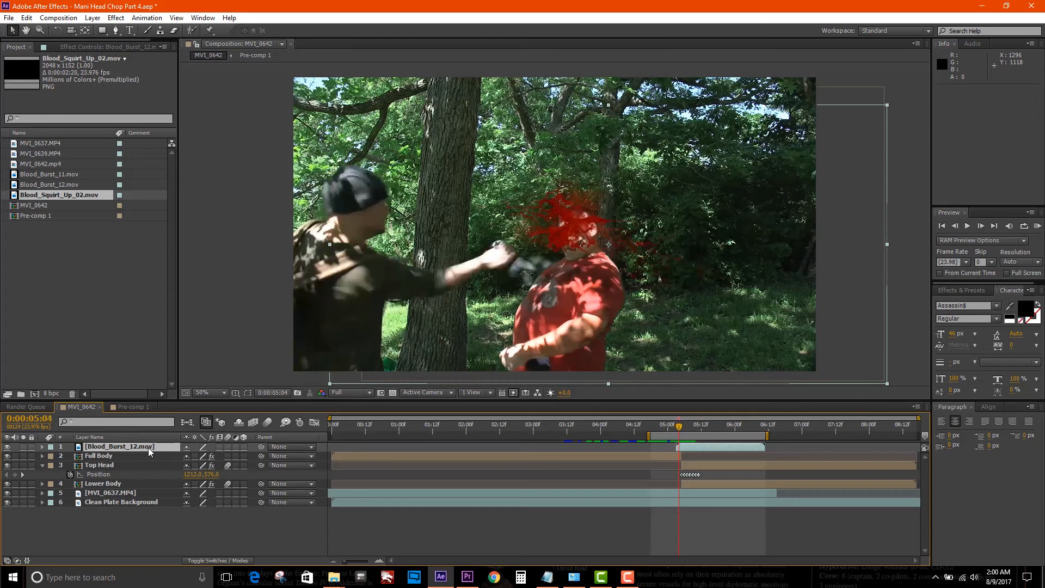
pyautogui.press('pagedown')
pyautogui.press('pagedown')
pyautogui.press('pagedown')
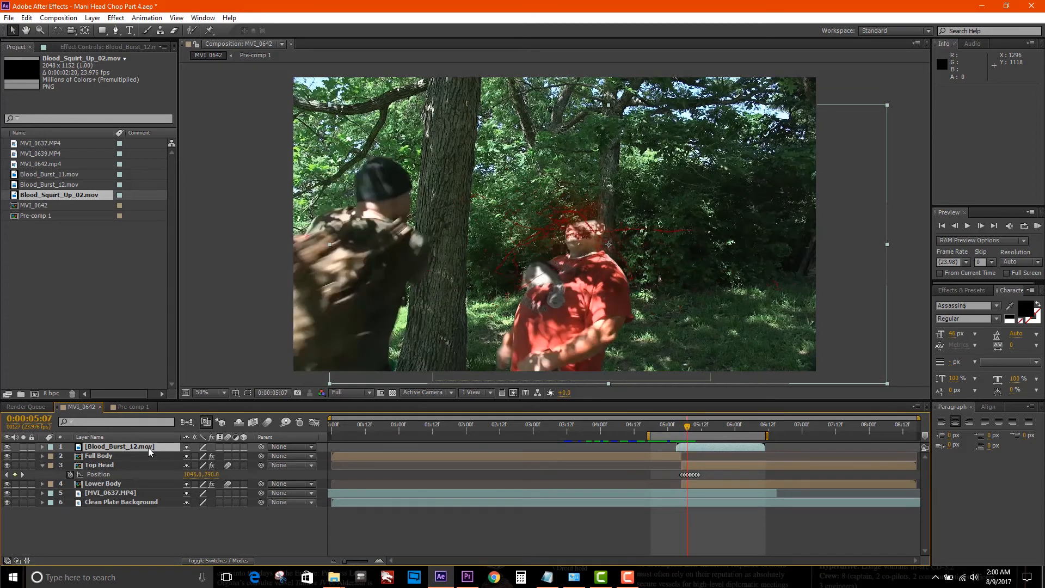
pyautogui.press('pageup')
pyautogui.press('pageup')
pyautogui.press('pageup')
pyautogui.press('pageup')
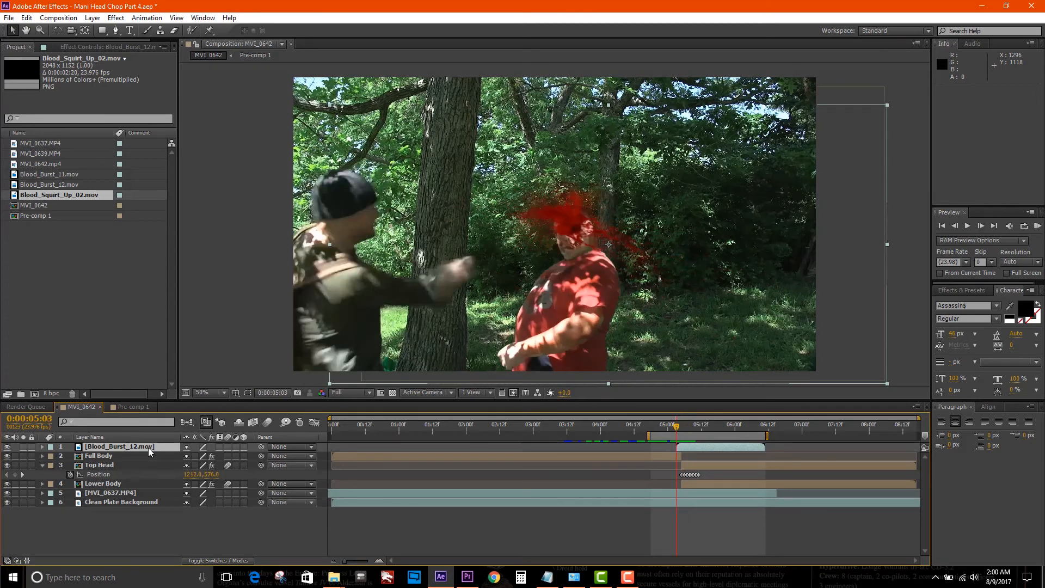
# Nudge the Blood_Burst_12.mov layer to the right to Position 1168, 614.
pyautogui.click(114, 444)
pyautogui.press('Right')
pyautogui.press('Right')
pyautogui.press('Right')
pyautogui.press('Right')
pyautogui.press('Right')
pyautogui.press('Right')
pyautogui.press('Right')
pyautogui.press('Right')
pyautogui.press('Right')
pyautogui.press('Right')
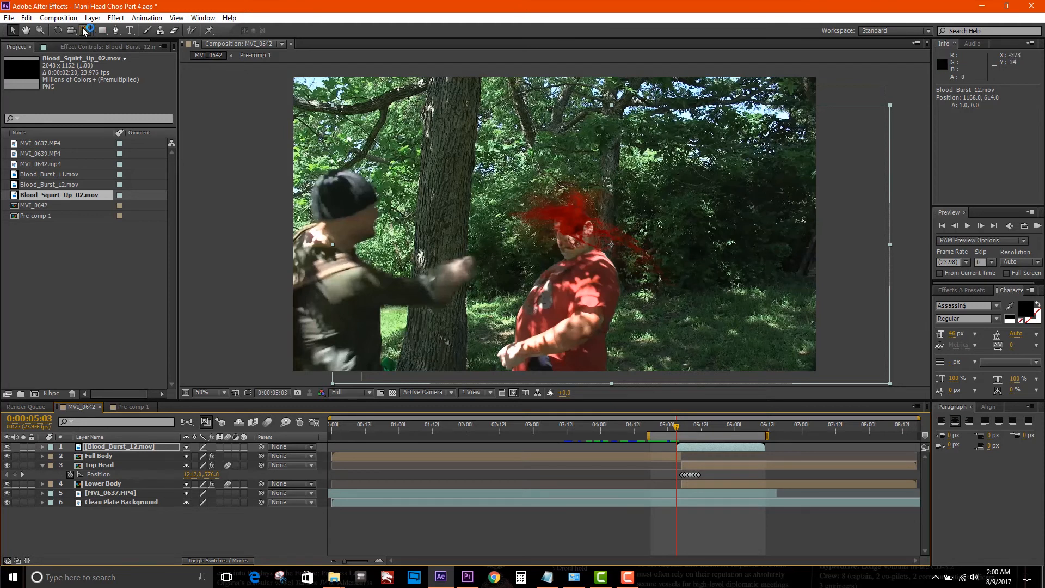
# Apply the Curves effect to Blood_Burst_12.mov and darken the blood by lowering the middle of the RGB curve.
pyautogui.click(77, 195)
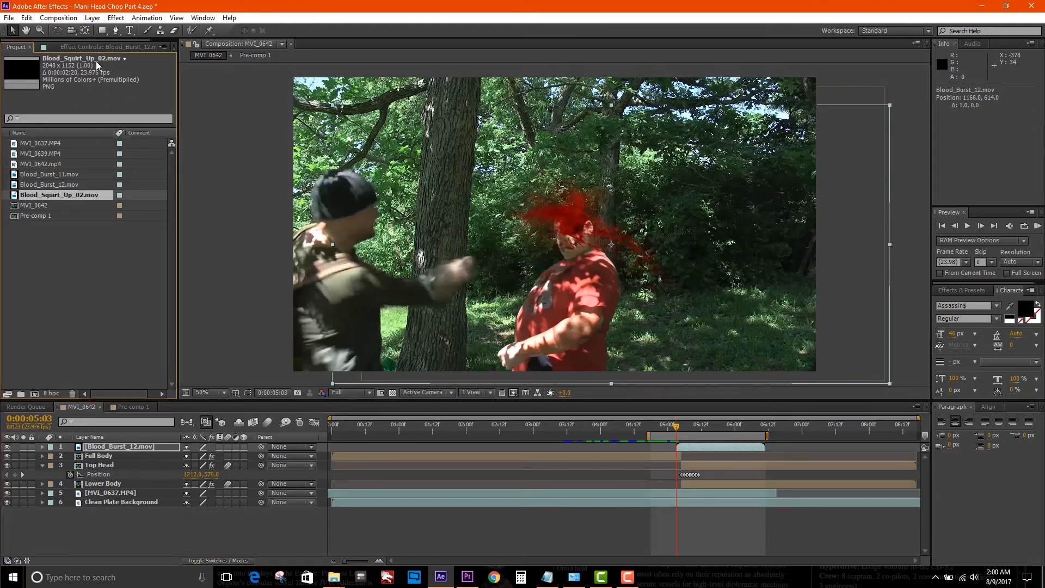
pyautogui.click(99, 48)
pyautogui.click(115, 18)
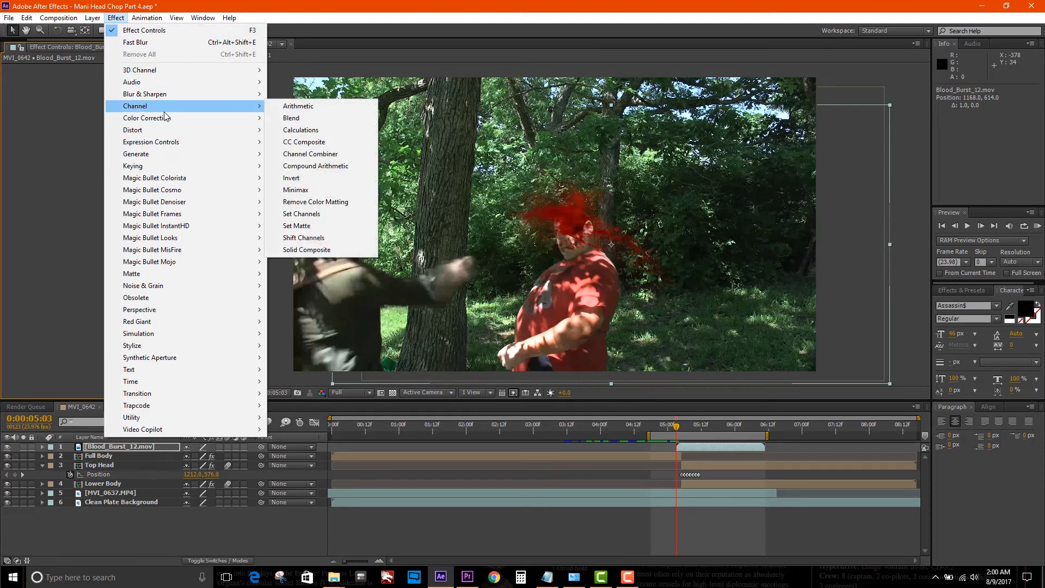
pyautogui.moveTo(165, 119)
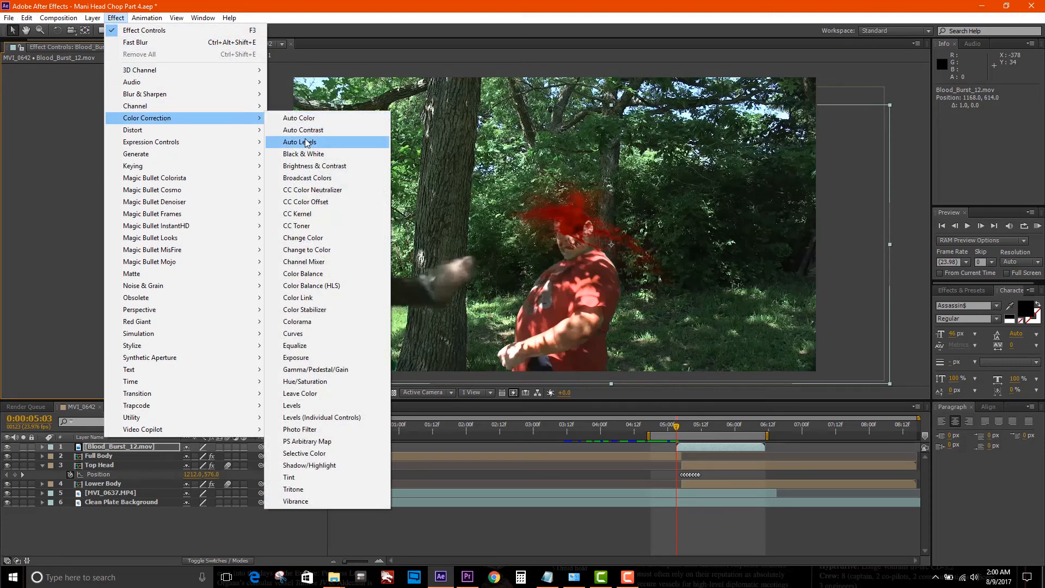
pyautogui.click(294, 334)
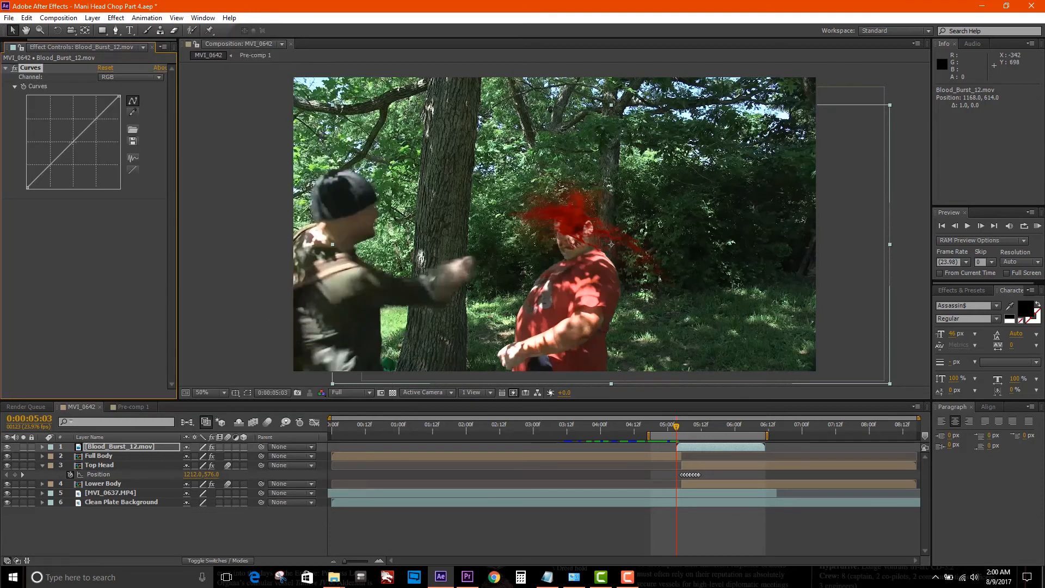
pyautogui.moveTo(71, 144); pyautogui.dragTo(81, 160)
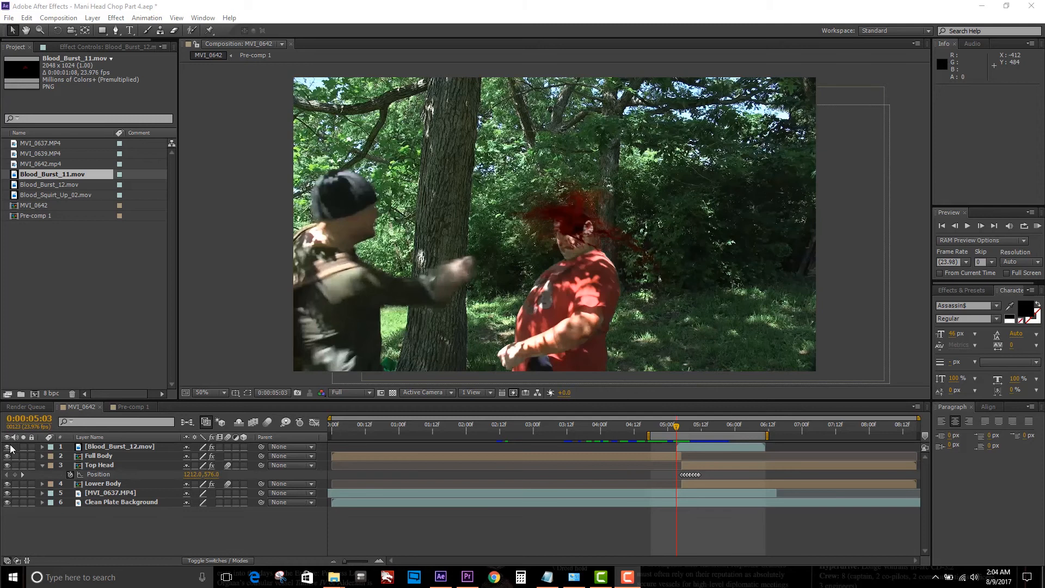
# Hide Blood_Burst_12.mov and add Blood_Burst_11.mov between the Top Head and Lower Body layers, starting at 0:00:05:03.
pyautogui.click(7, 447)
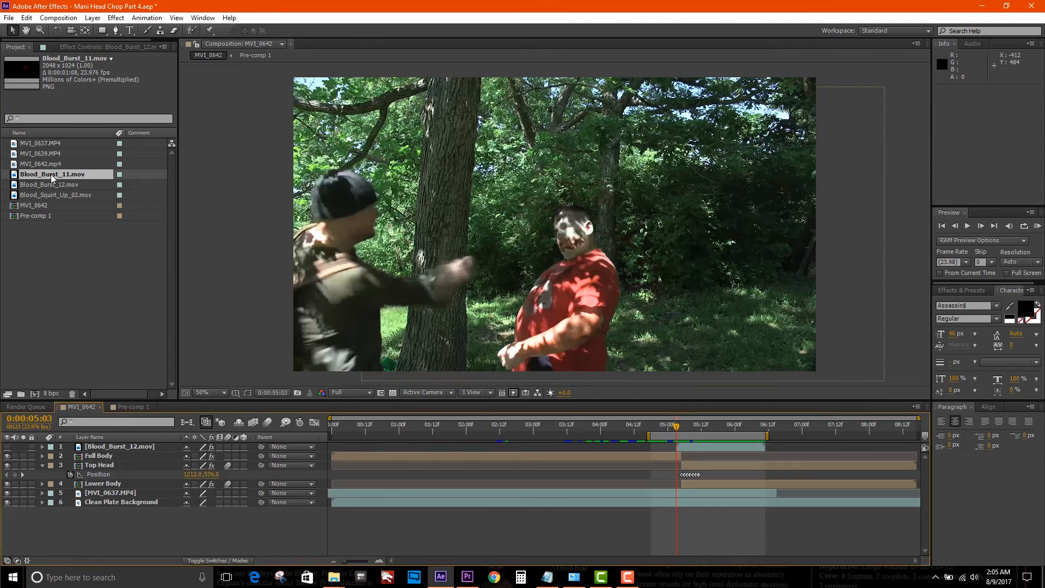
pyautogui.moveTo(52, 178); pyautogui.dragTo(133, 477)
pyautogui.moveTo(381, 484); pyautogui.dragTo(726, 489)
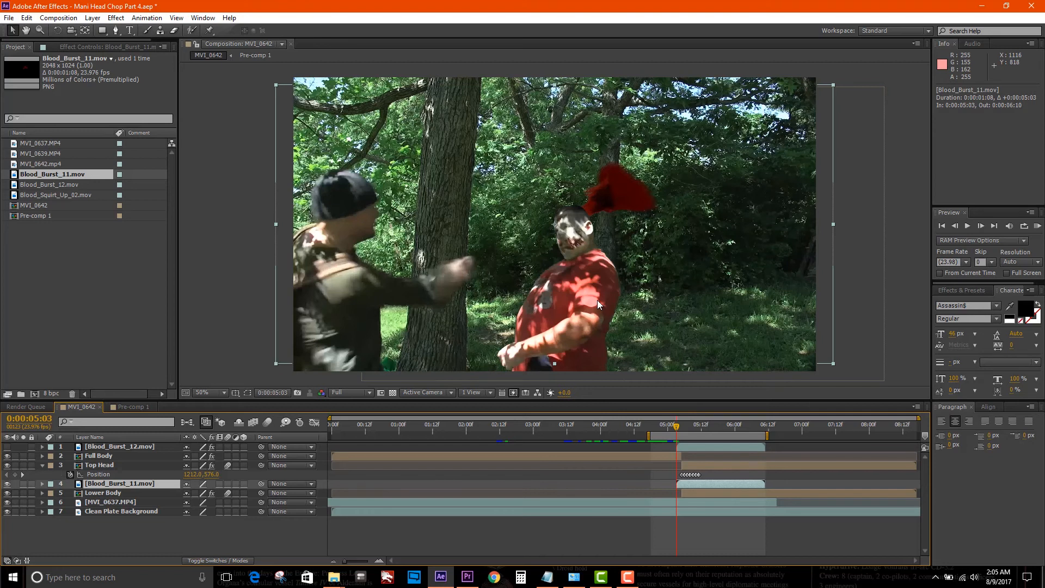
# Delay Blood_Burst_11.mov to start at 0:00:05:06 and move its burst down onto the zombie's severed head.
pyautogui.press('pagedown')
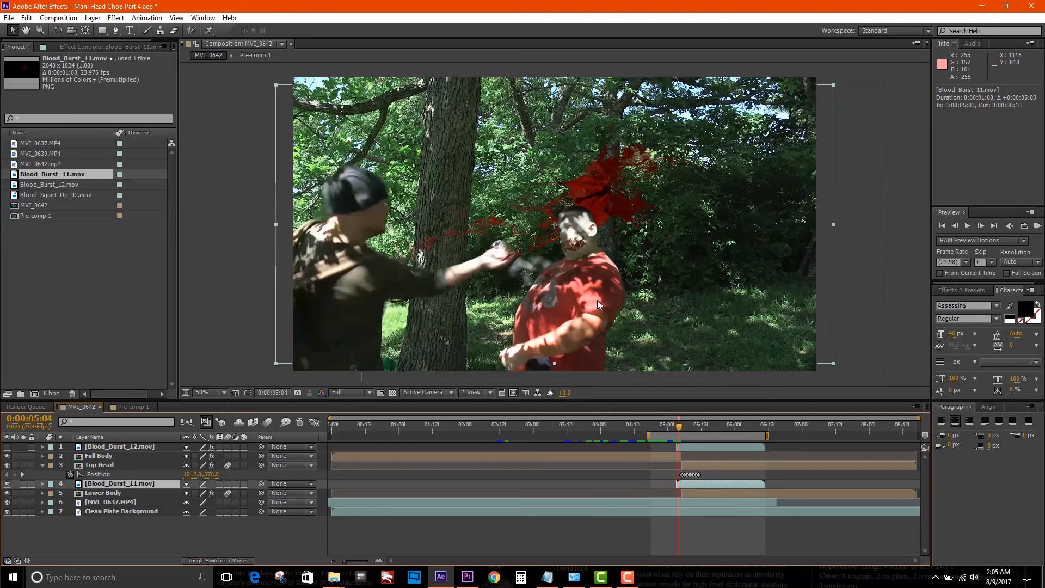
pyautogui.press('pagedown')
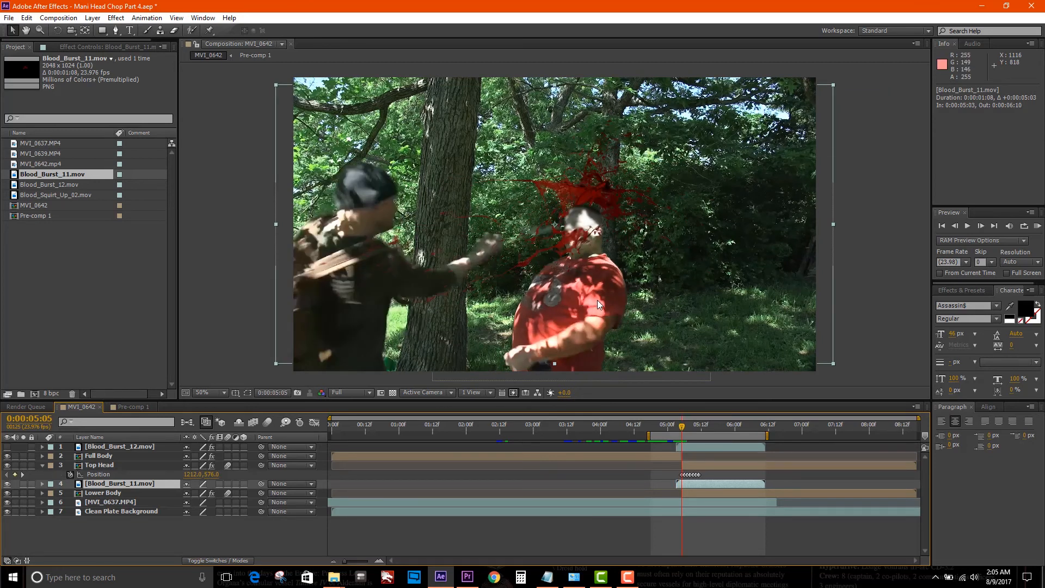
pyautogui.moveTo(698, 481); pyautogui.dragTo(702, 484)
pyautogui.moveTo(616, 192); pyautogui.dragTo(583, 210)
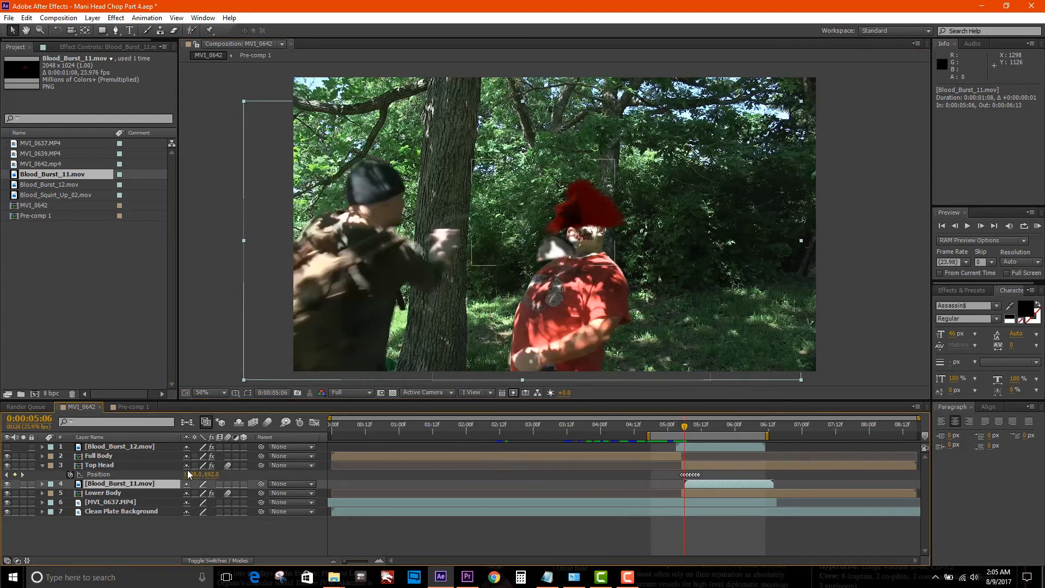
# Scale Blood_Burst_11.mov to 72% and reposition it over the head cut at Position 904, 572.
pyautogui.press('s')
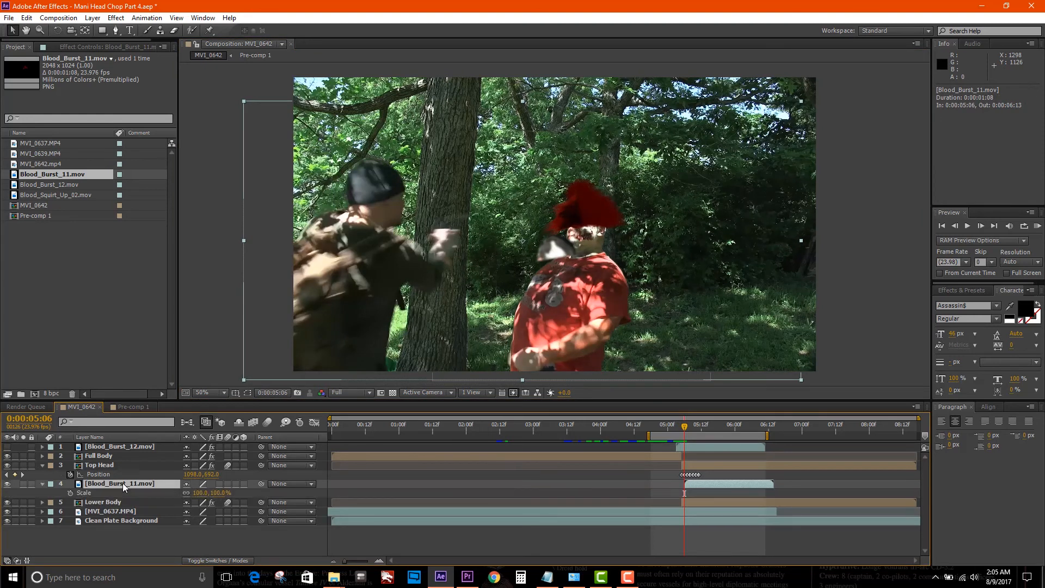
pyautogui.moveTo(228, 492); pyautogui.dragTo(182, 492)
pyautogui.moveTo(564, 214); pyautogui.dragTo(580, 206)
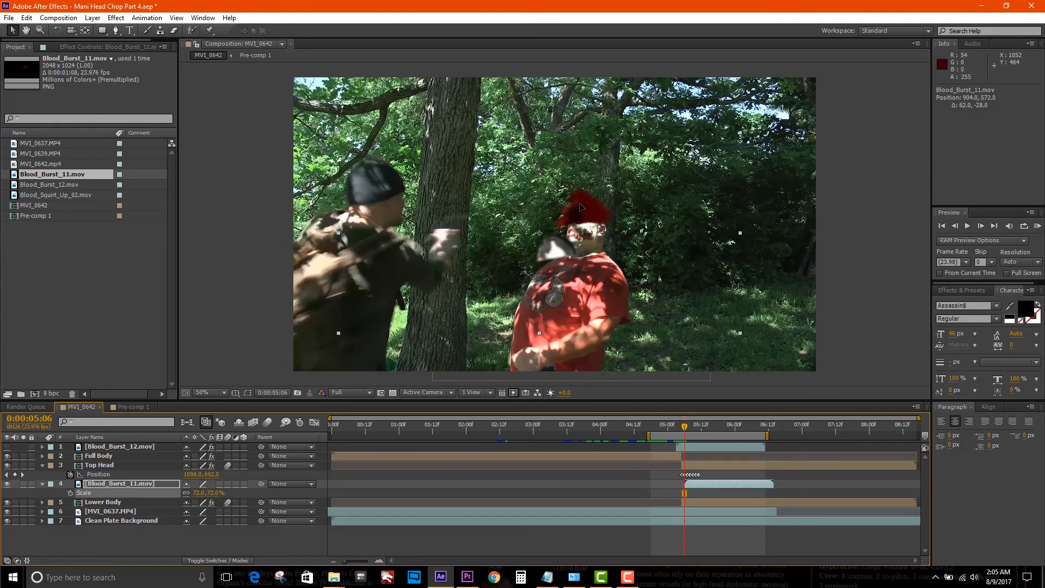
# Shift Blood_Burst_11.mov one frame earlier so it starts at 0:00:05:05.
pyautogui.press('space')
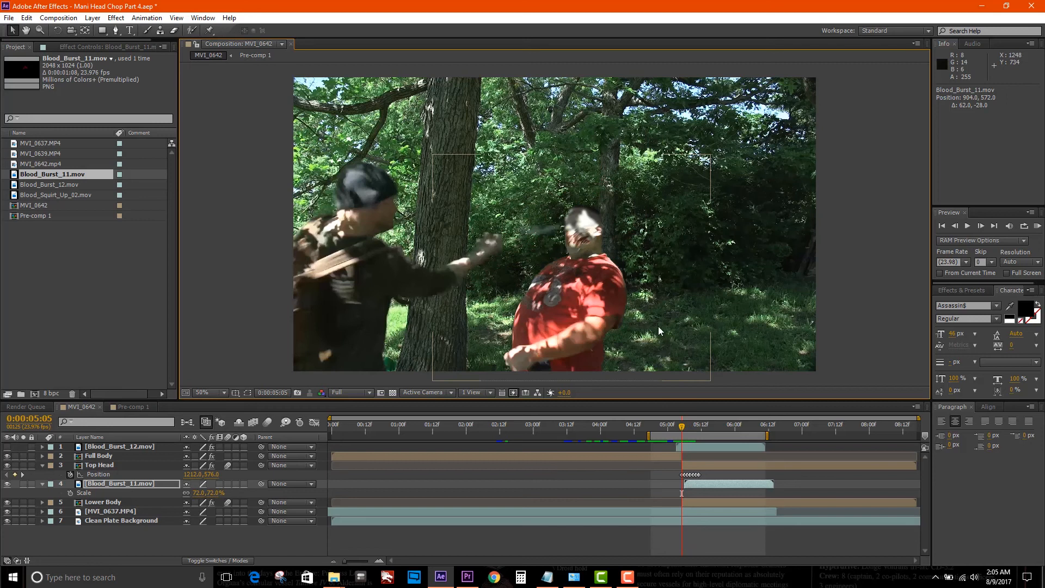
pyautogui.moveTo(702, 483); pyautogui.dragTo(702, 483)
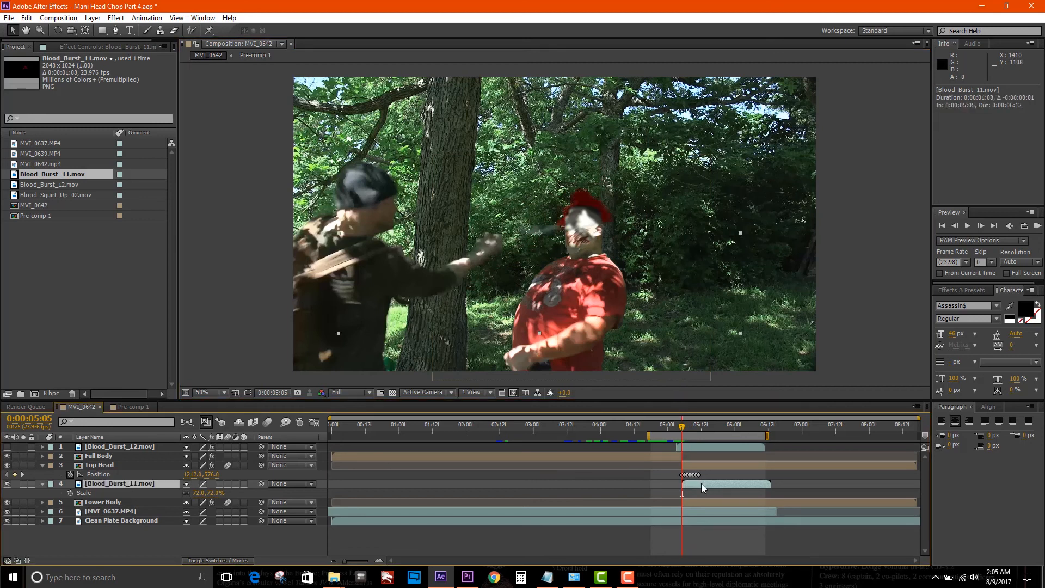
# Check the blood bursts frame by frame from 0:00:05:05, and play a RAM preview of the whole composition.
pyautogui.press('pagedown')
pyautogui.press('pageup')
pyautogui.press('pagedown')
pyautogui.press('pagedown')
pyautogui.press('pageup')
pyautogui.press('pageup')
pyautogui.press('KP_0')
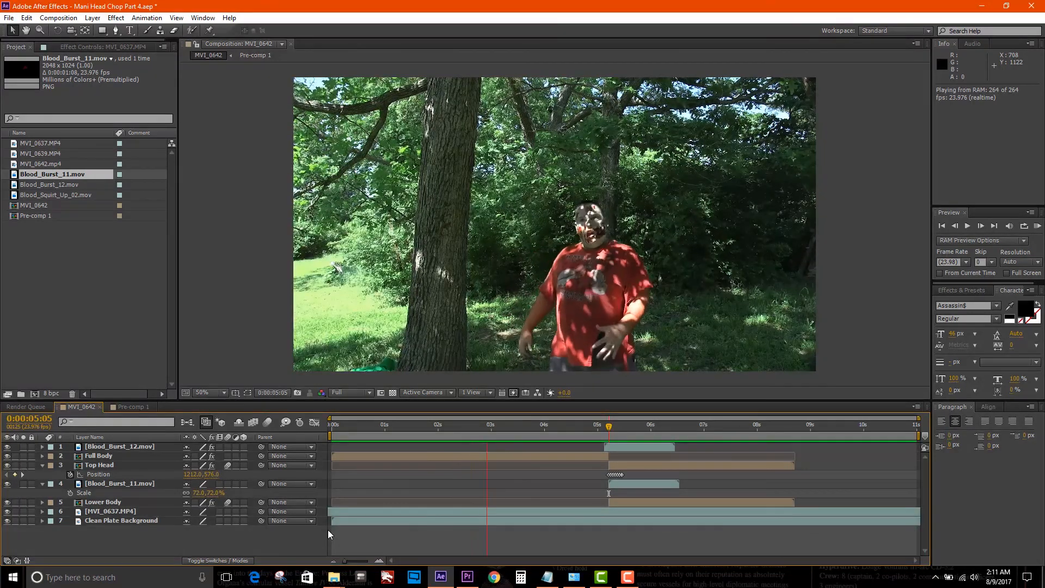
pyautogui.press('space')
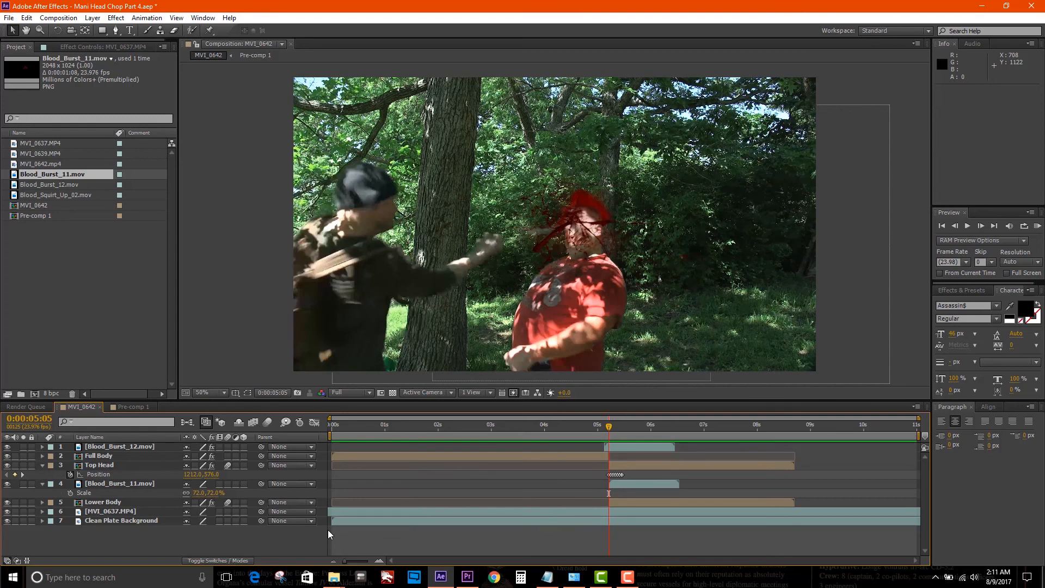